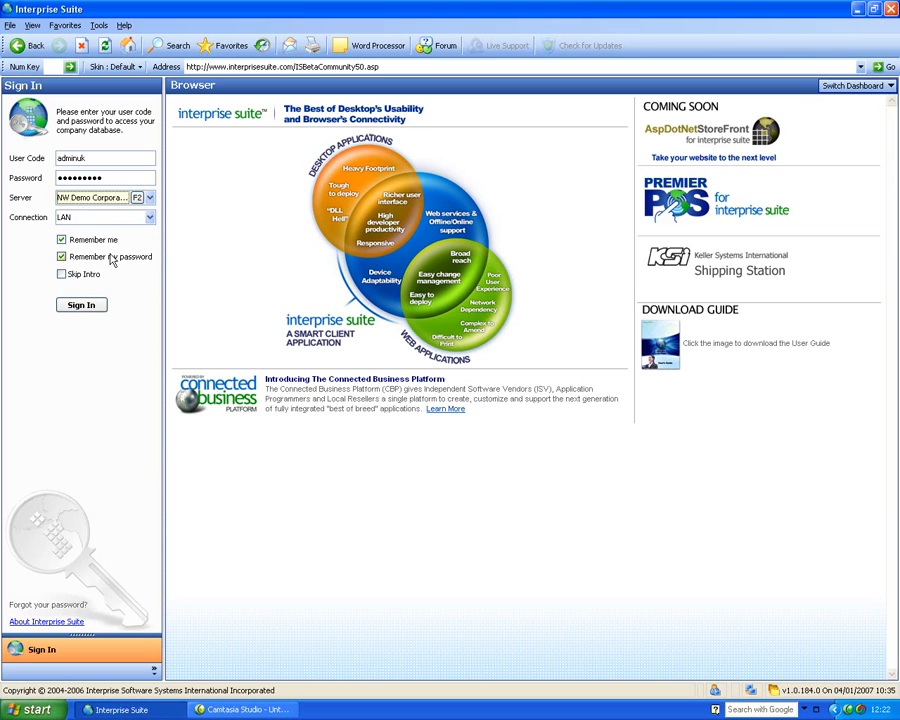
Sign in to the company database with the remembered credentials and open the System Manager module.
left_click(88, 305)
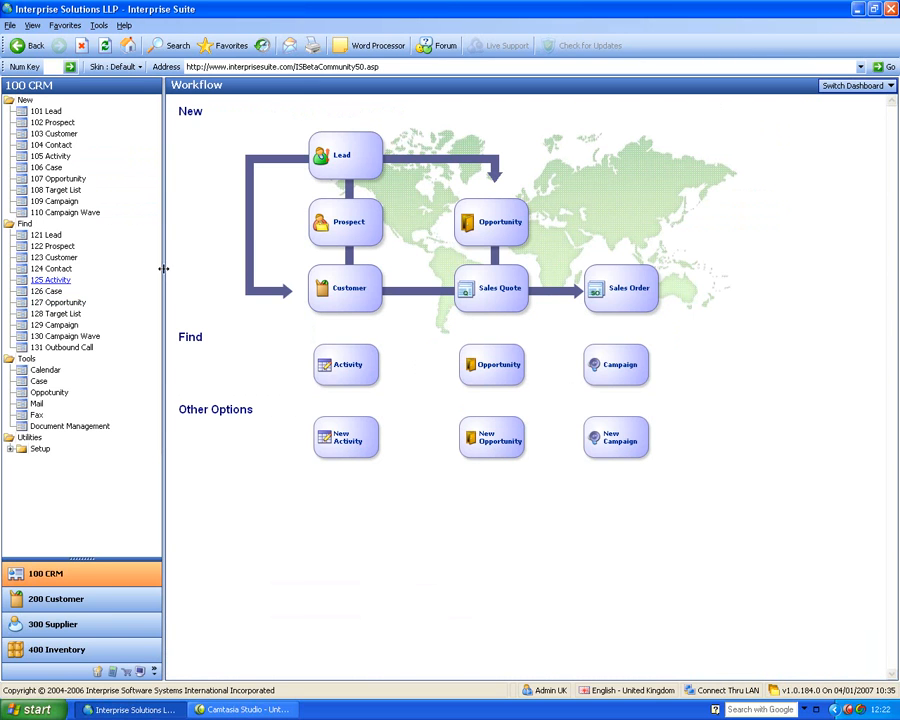
left_click(140, 671)
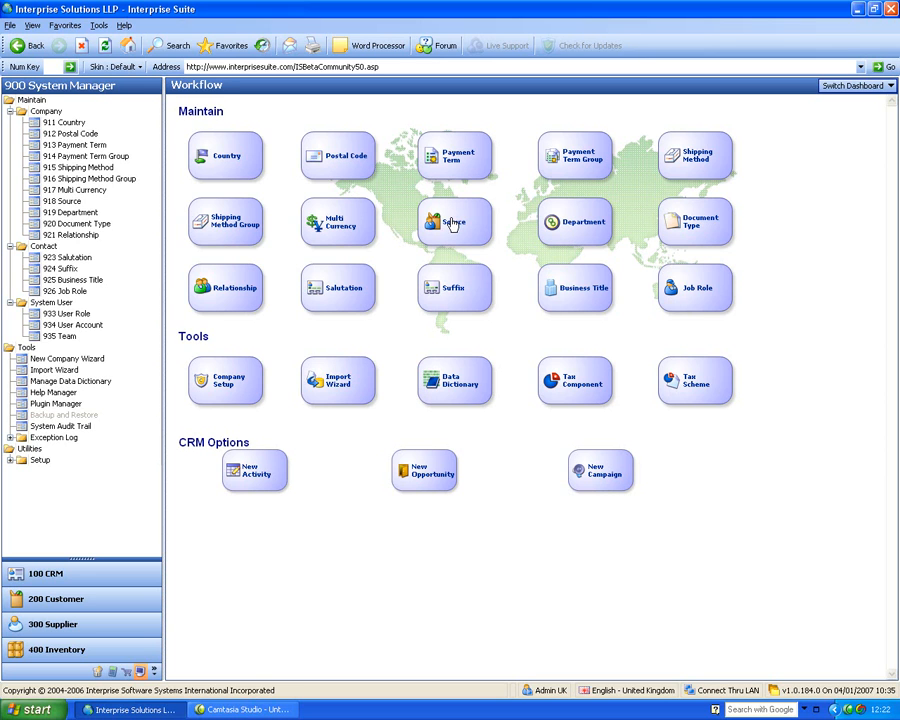
Switch the dashboard to Business Intelligence and review its panels, from customer volume down to processor performance.
left_click(876, 87)
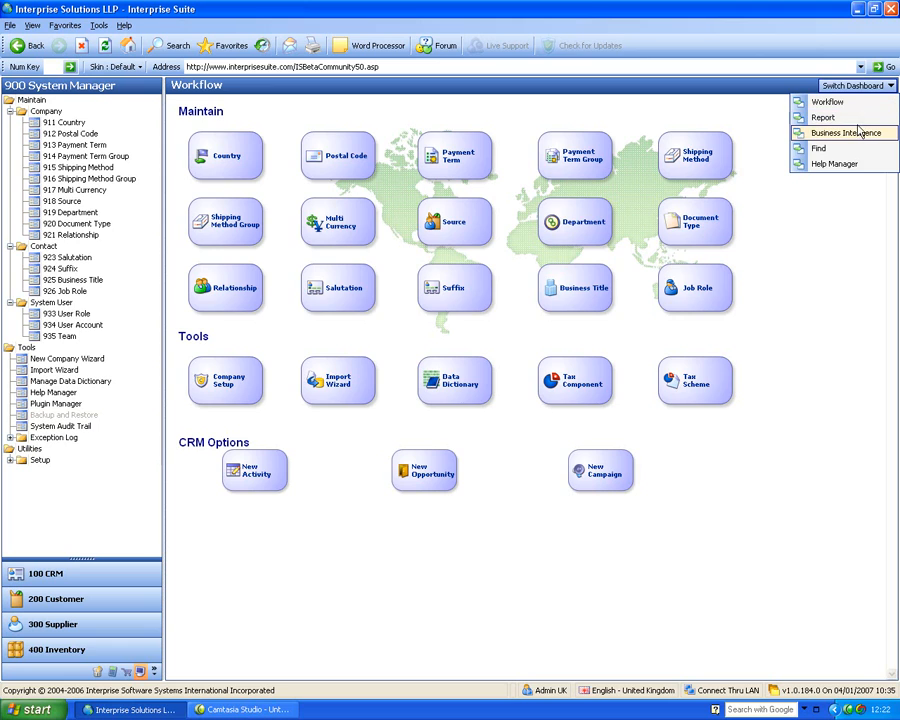
left_click(856, 133)
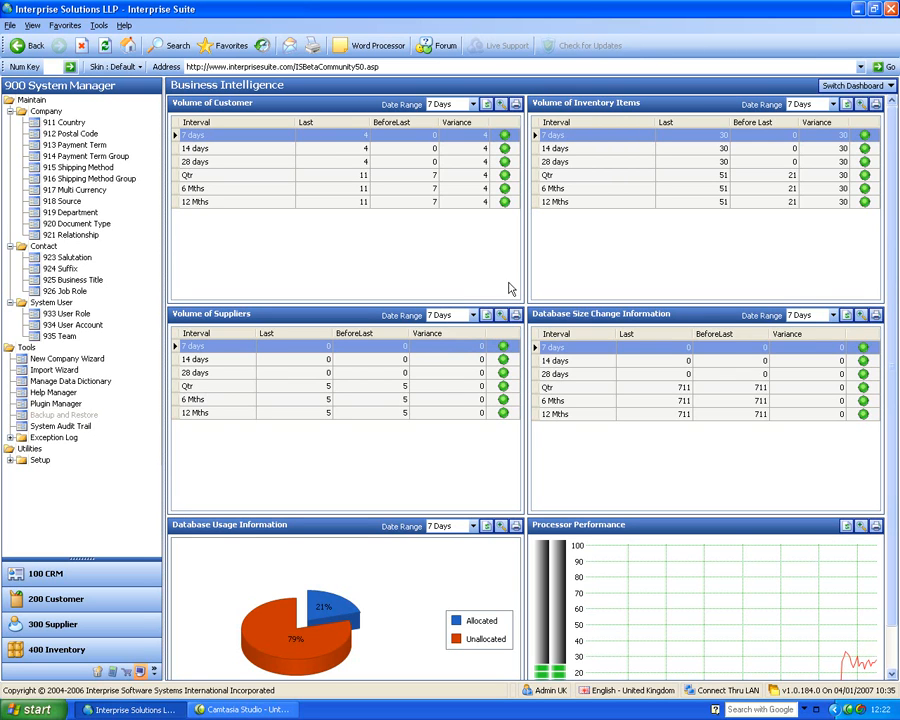
left_click(729, 373)
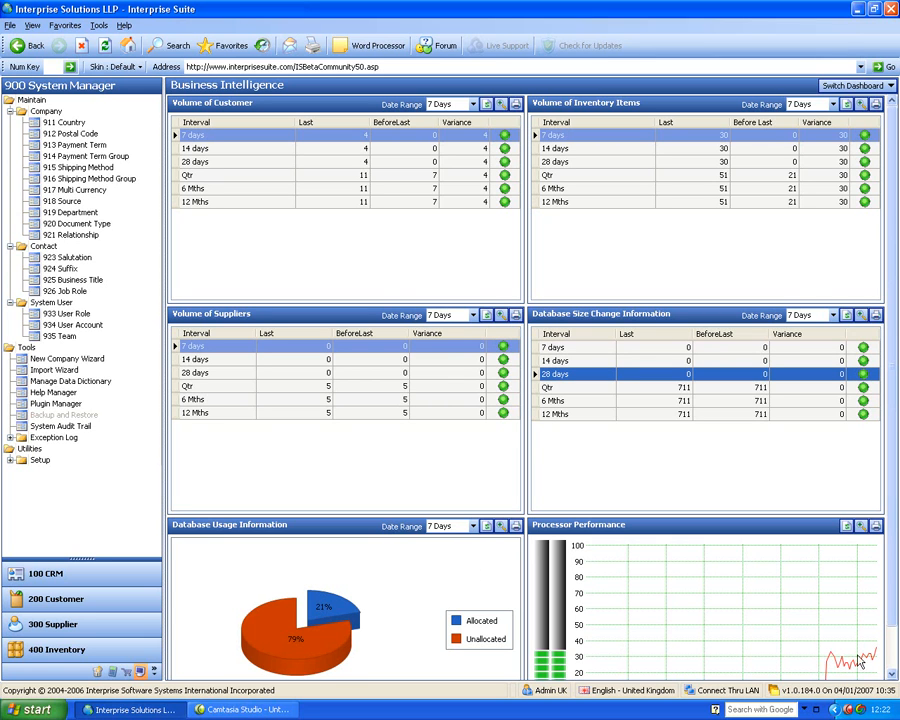
left_click(891, 675)
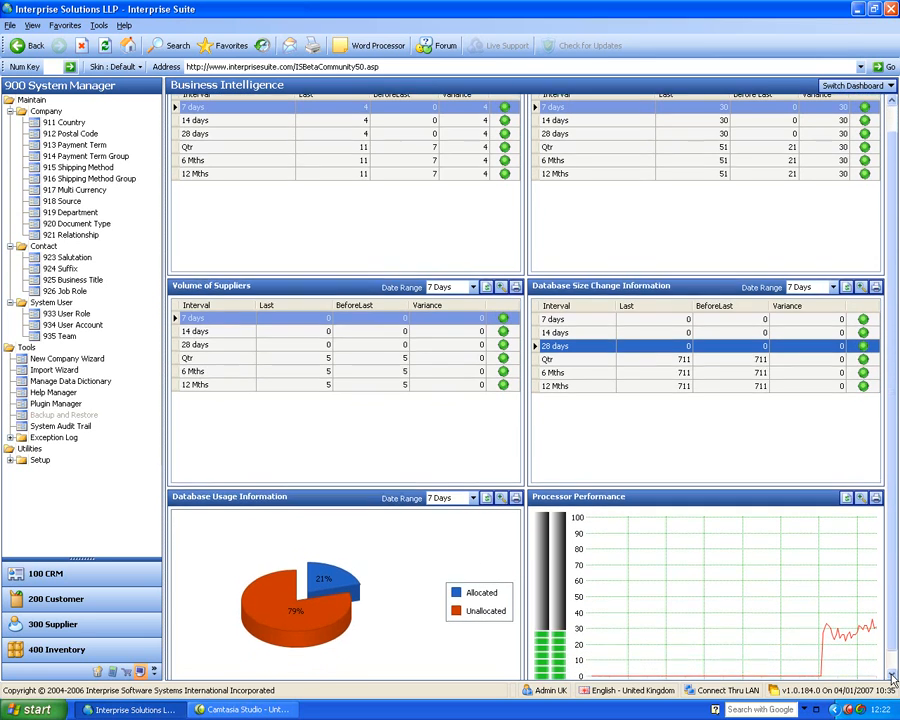
left_click(891, 675)
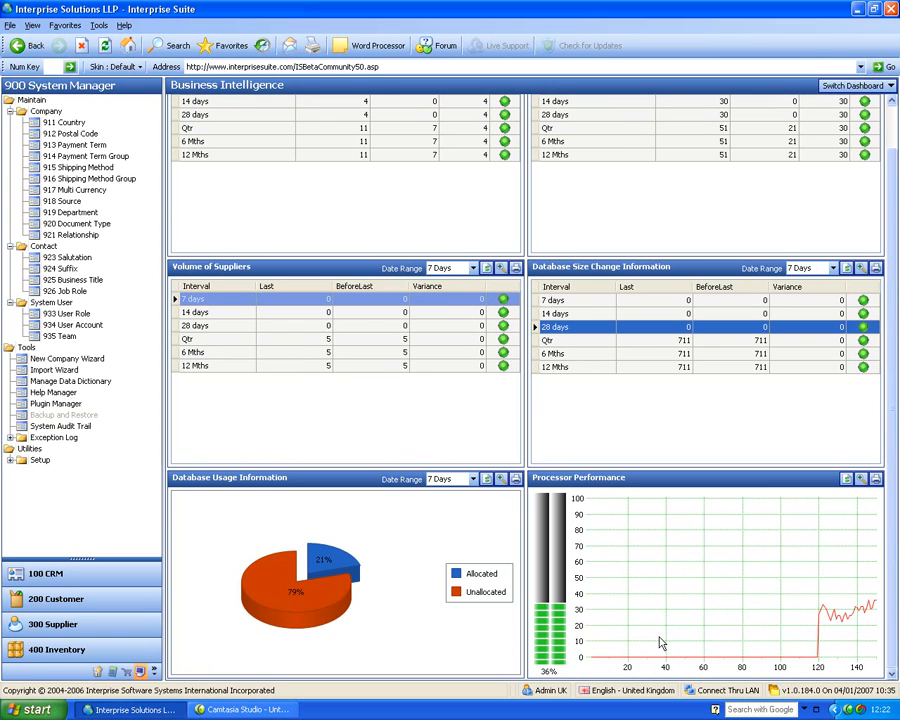
left_click_drag(891, 540, 897, 422)
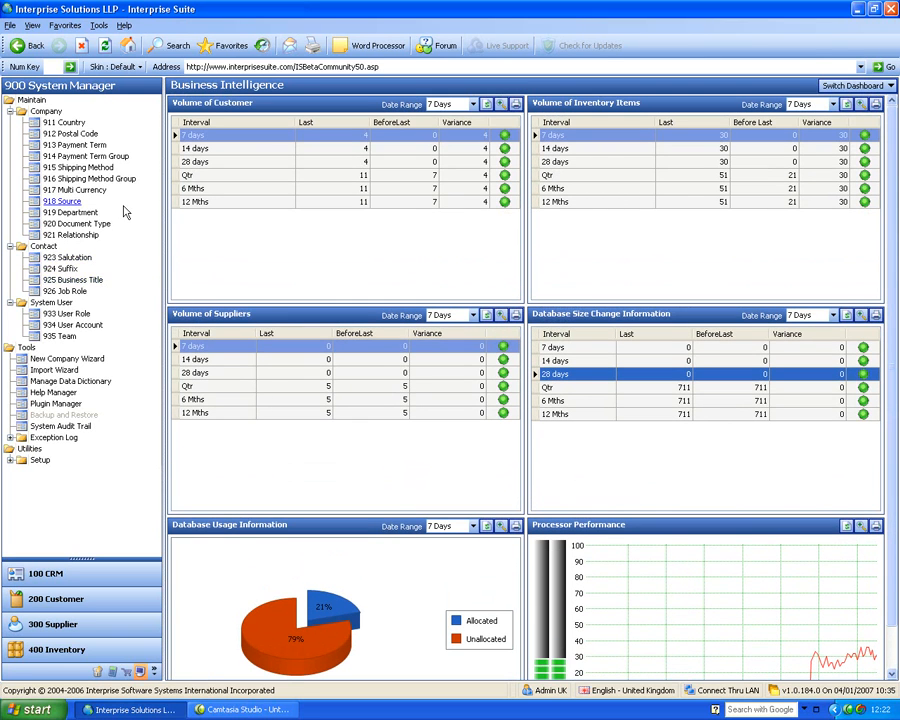
Open the Country list in an enlarged window, search it for "united" and view the United Kingdom record's details.
left_click(65, 123)
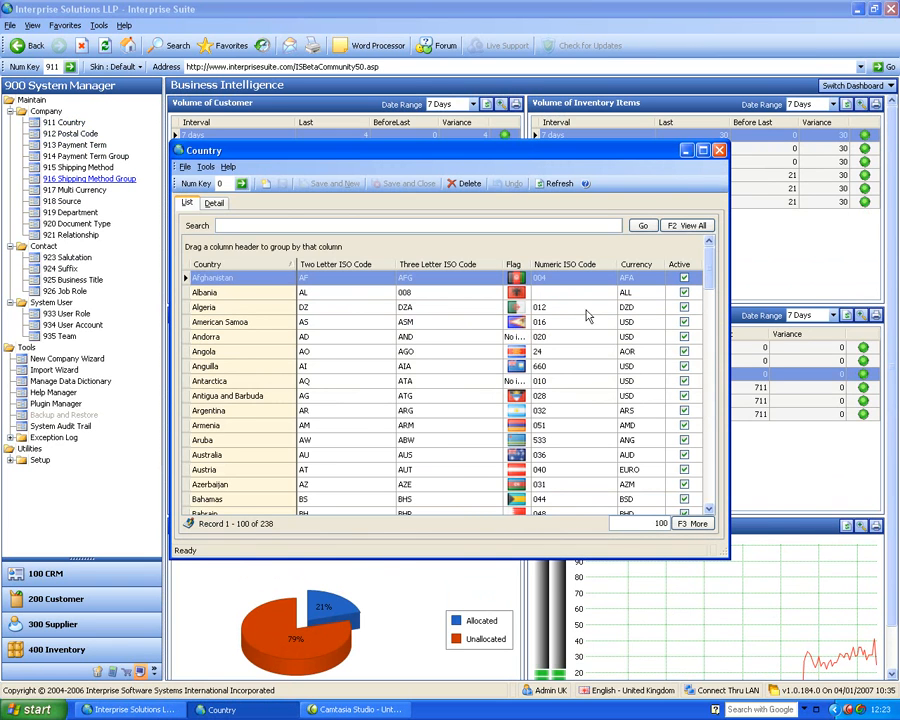
left_click_drag(721, 551, 846, 652)
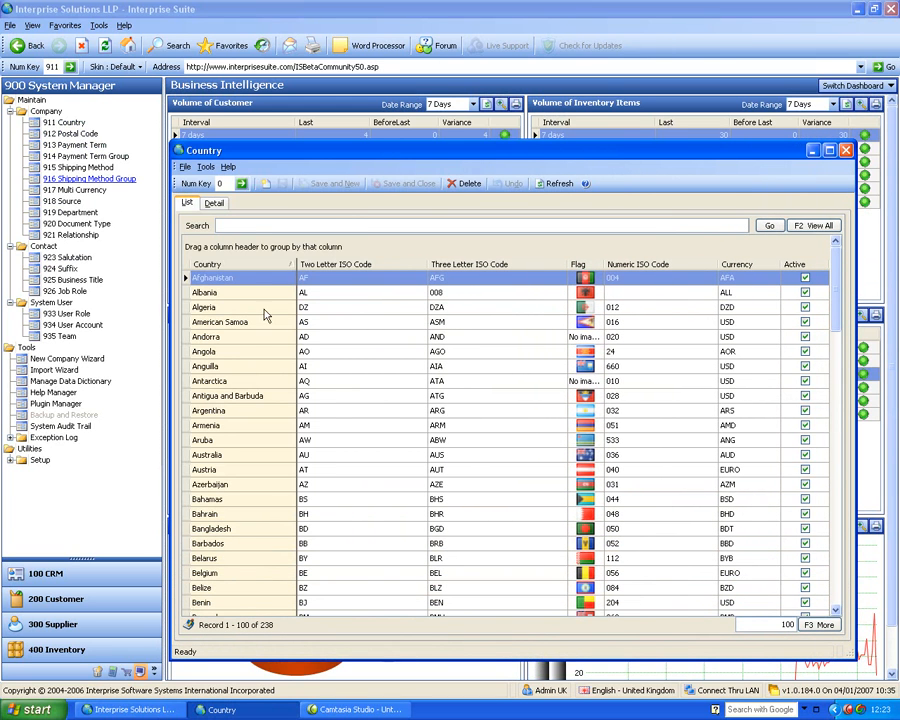
type("unit")
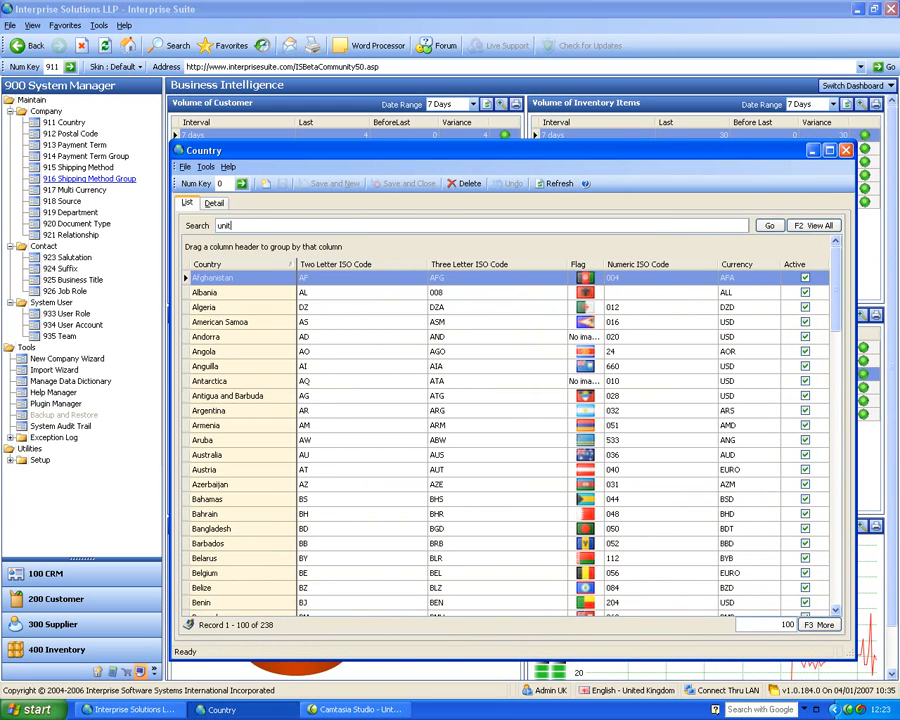
type("ed")
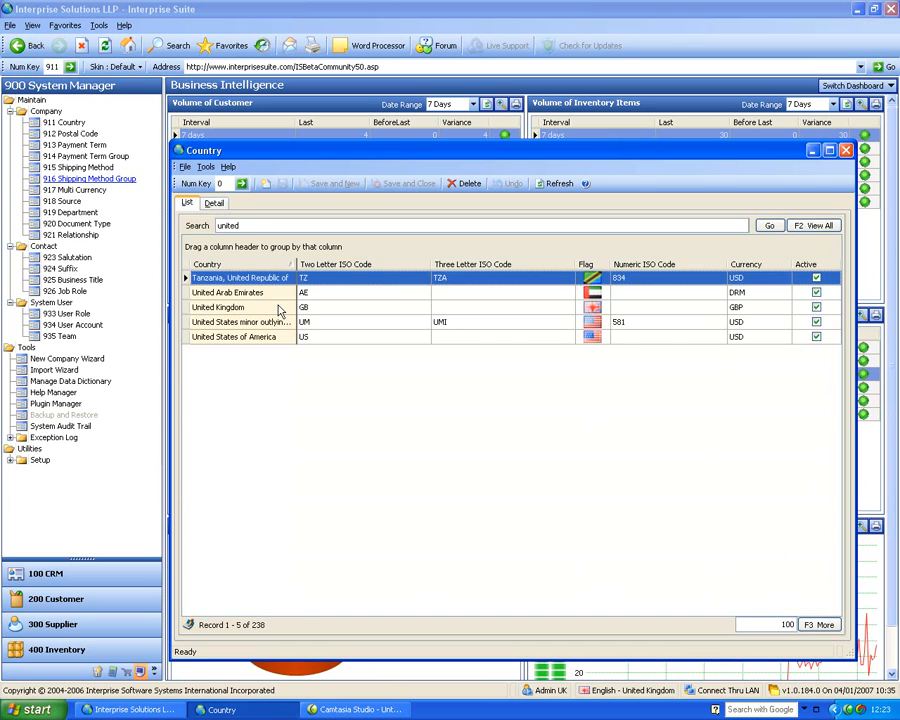
double_click(273, 307)
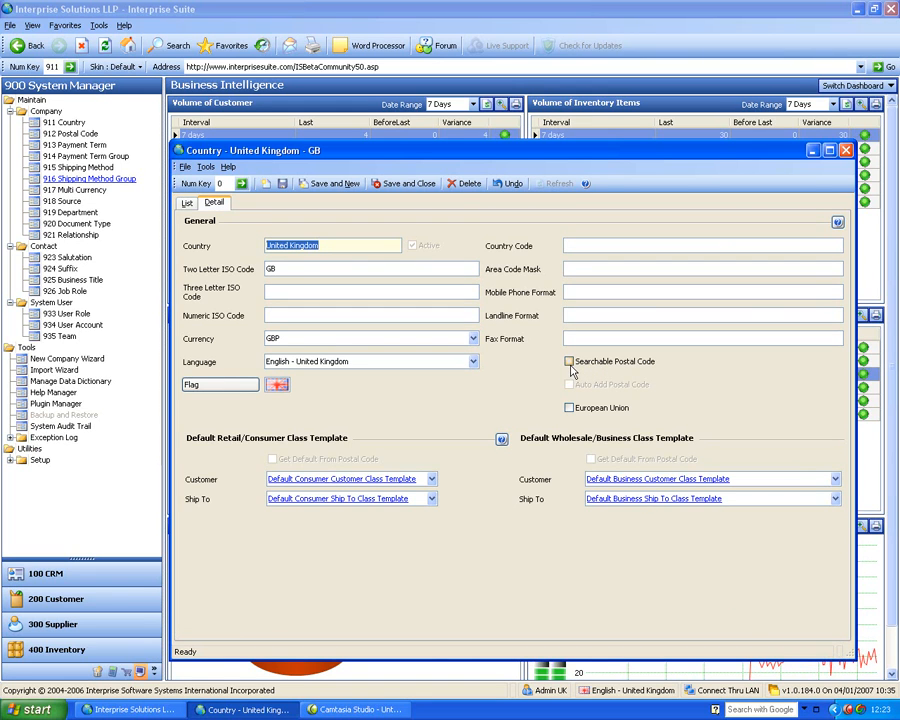
Repeat the "united" country search, view the United States of America record's postal code settings, and close the Country window.
left_click(187, 203)
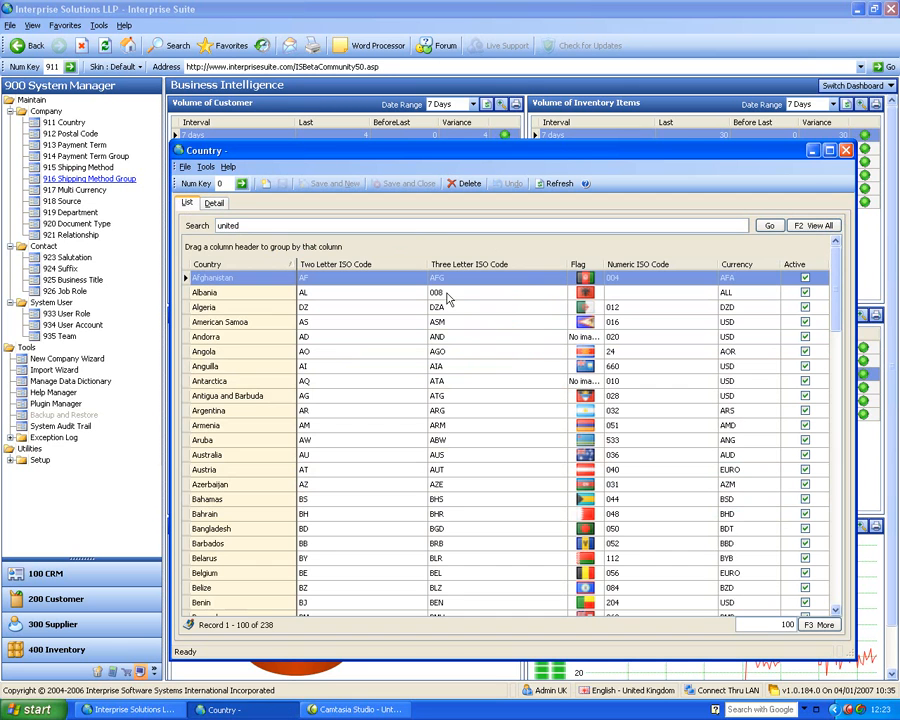
key("Return")
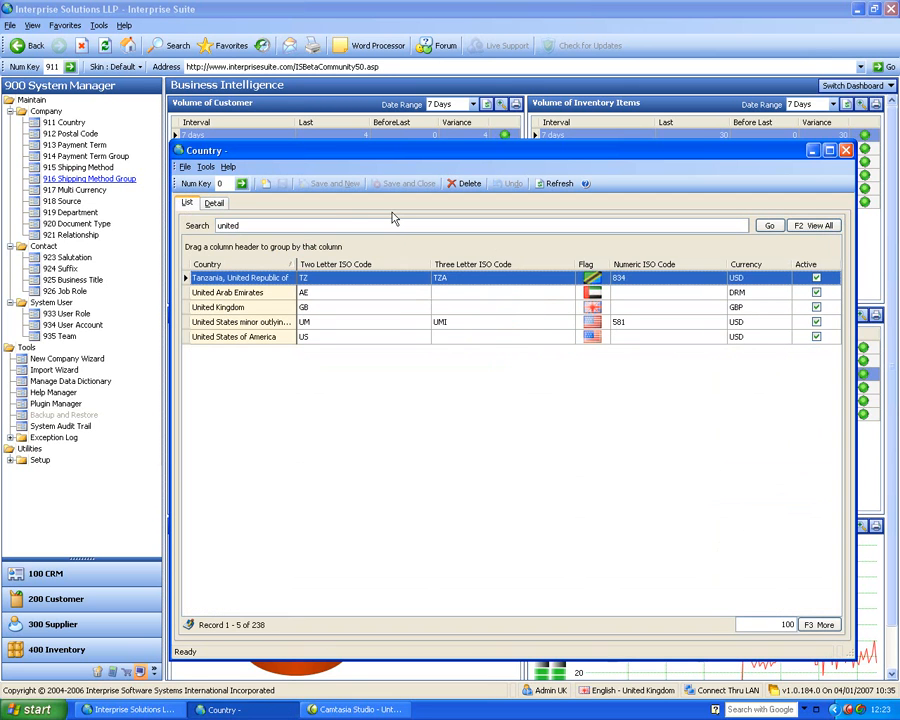
double_click(288, 340)
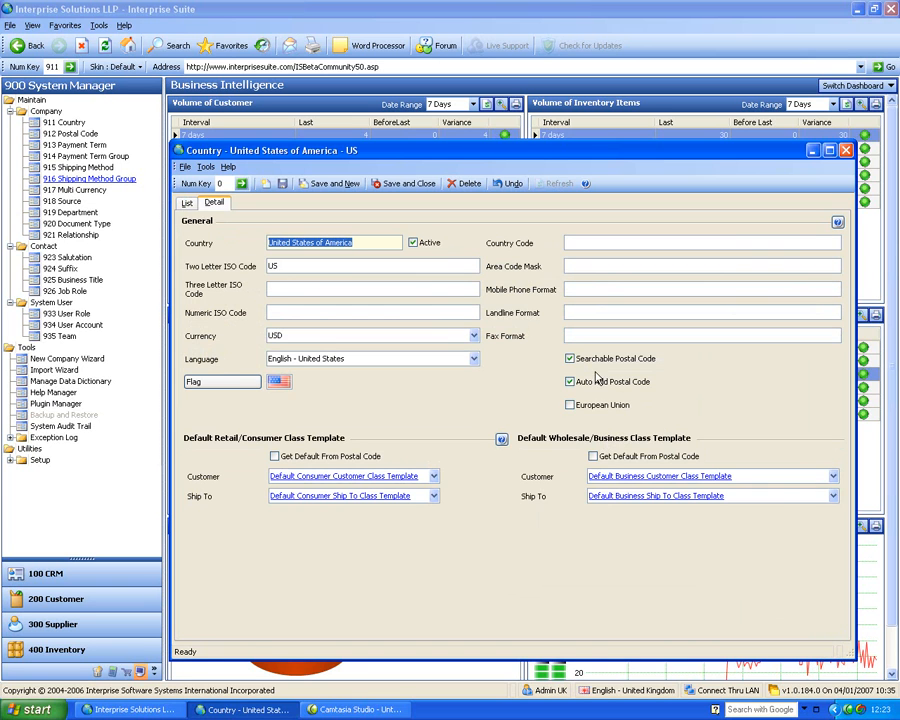
left_click(847, 151)
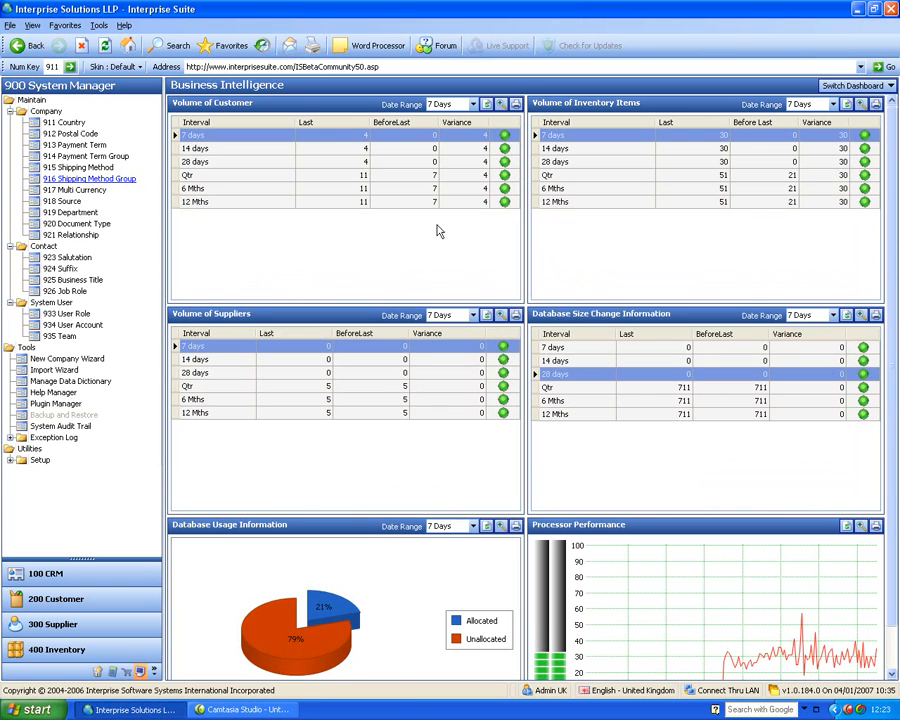
Examine the due type and discount type options of the NET30 2%7 payment term, and close it without saving.
left_click(74, 145)
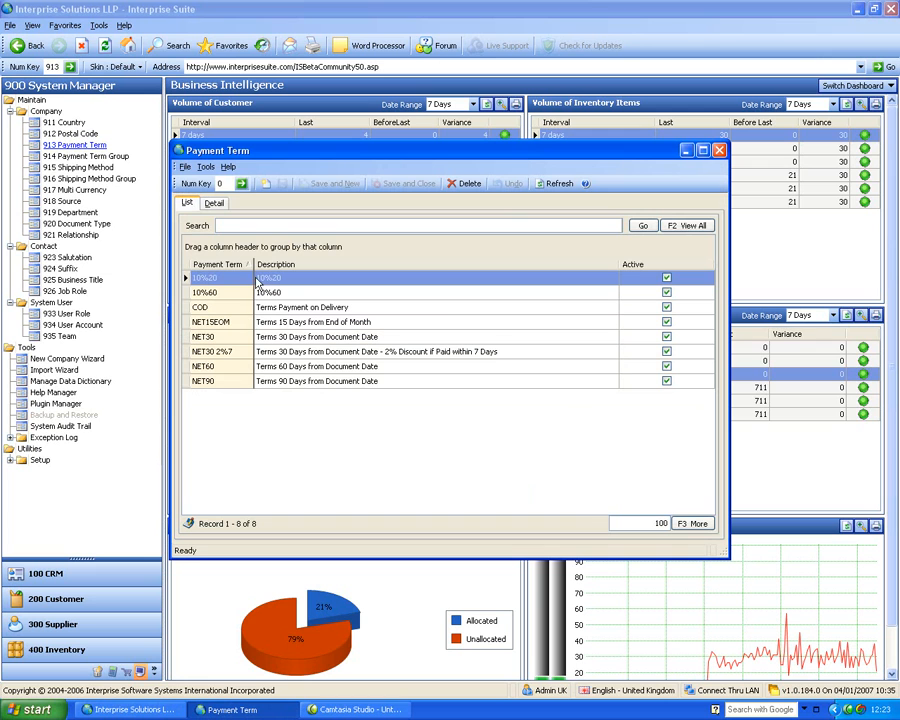
double_click(237, 356)
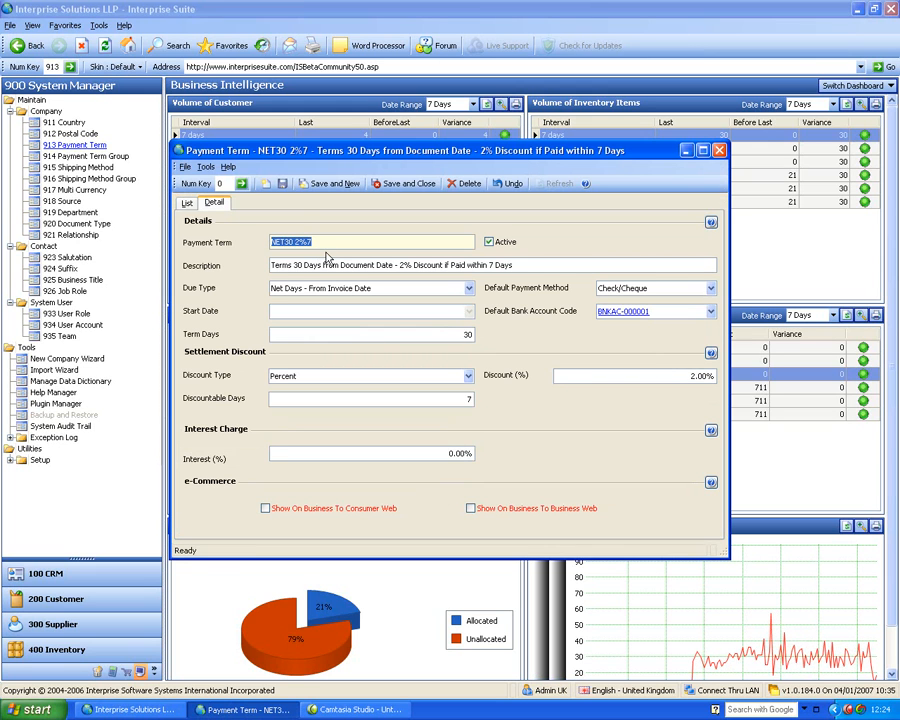
left_click(467, 289)
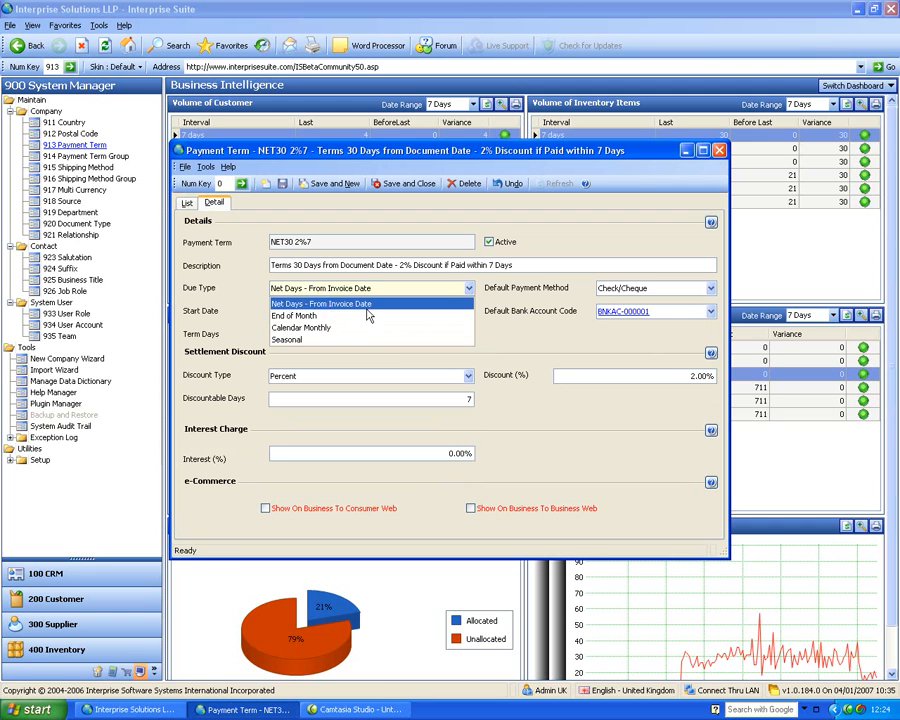
left_click(276, 304)
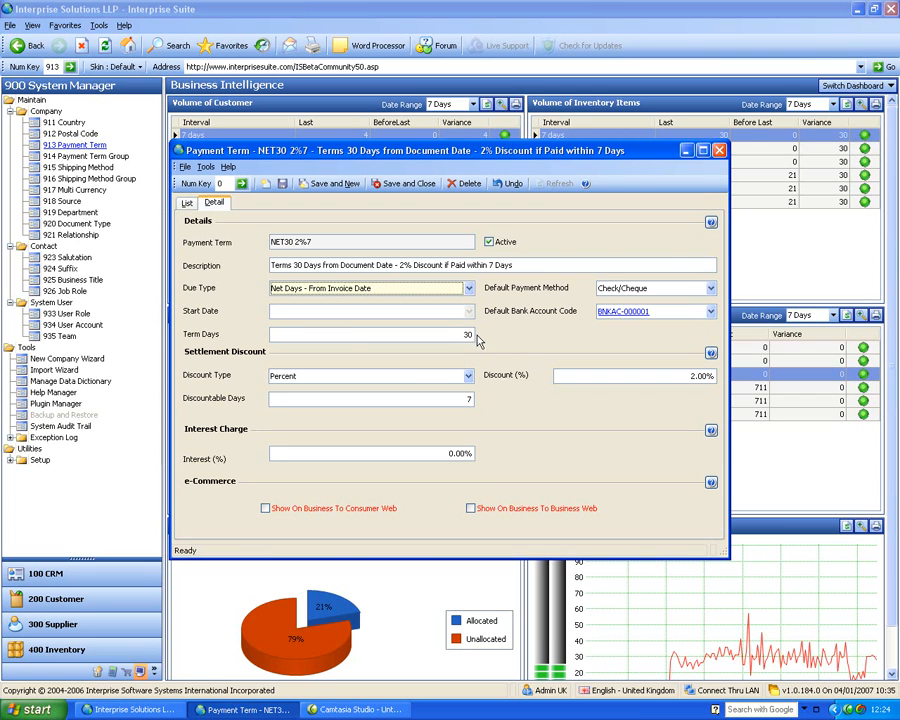
left_click(468, 377)
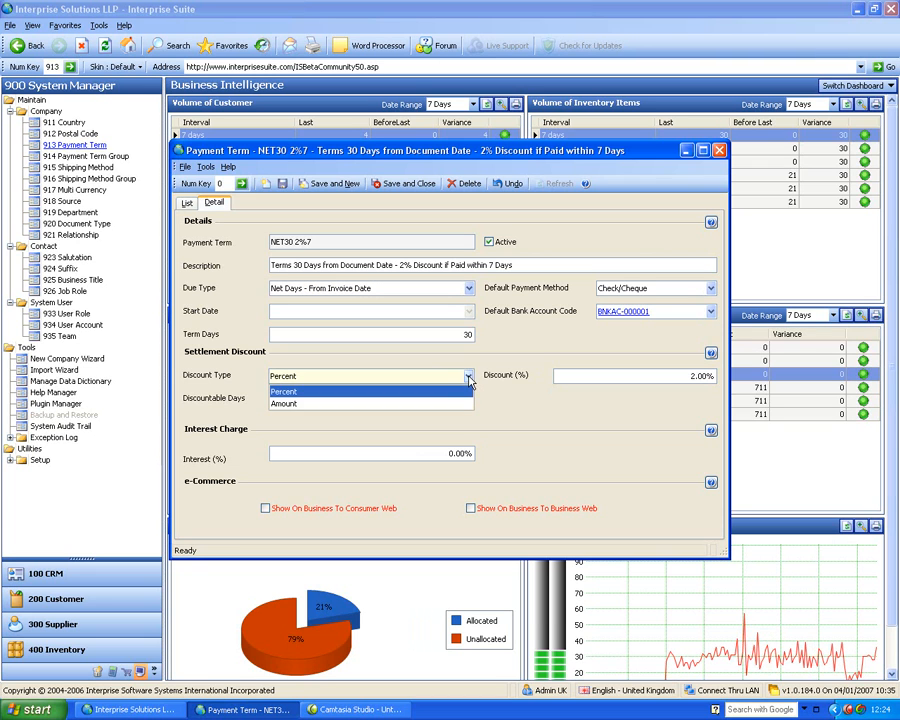
left_click(491, 383)
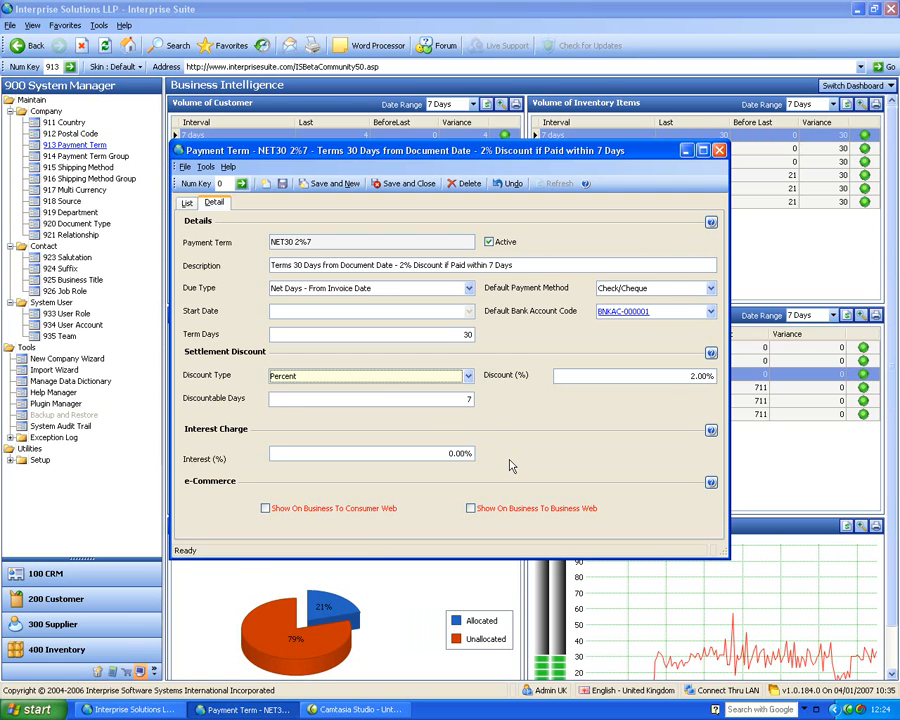
left_click(720, 151)
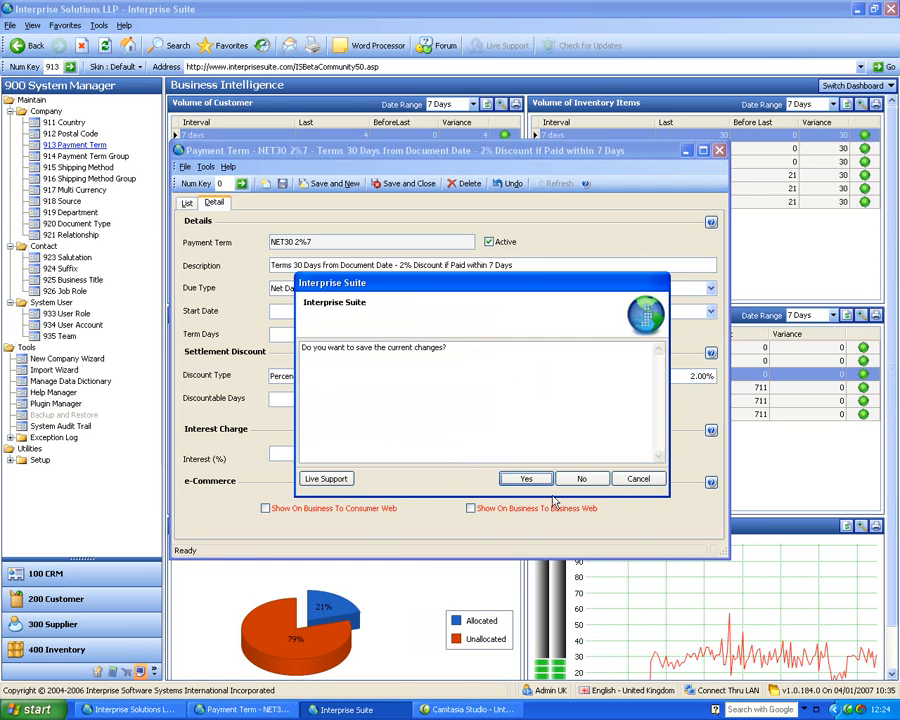
left_click(580, 479)
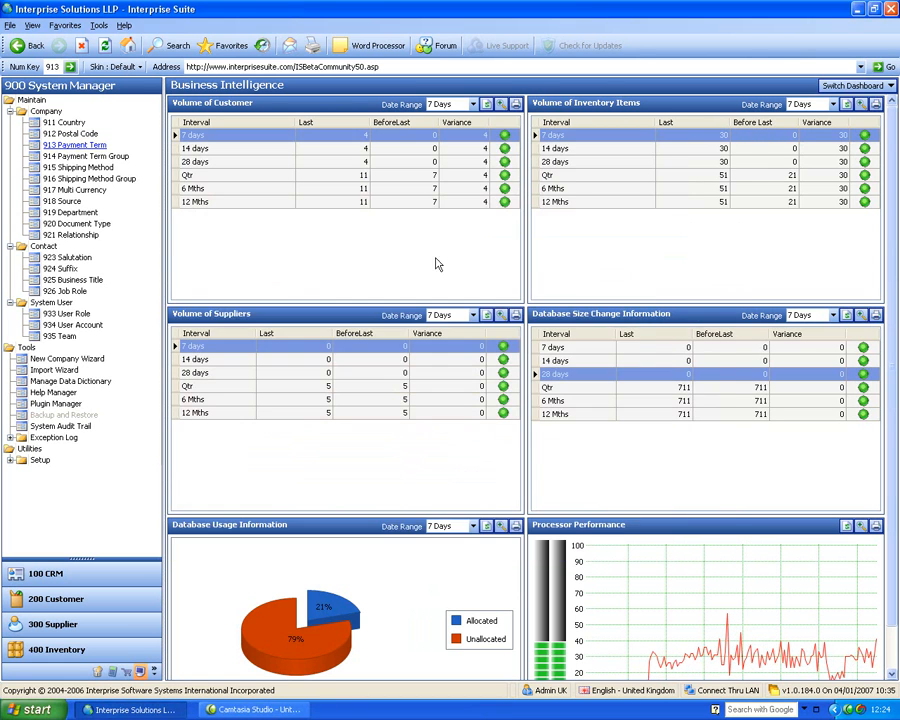
Examine the freight charge calculation options and weight bands of the Example Weight Delivery shipping method, and return to the list.
left_click(70, 167)
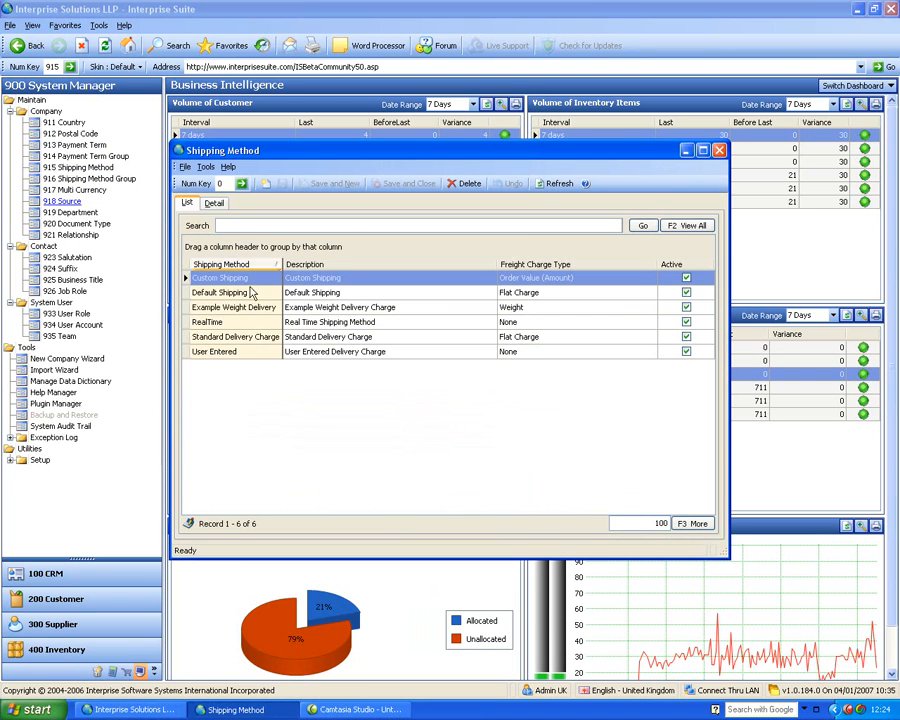
double_click(249, 308)
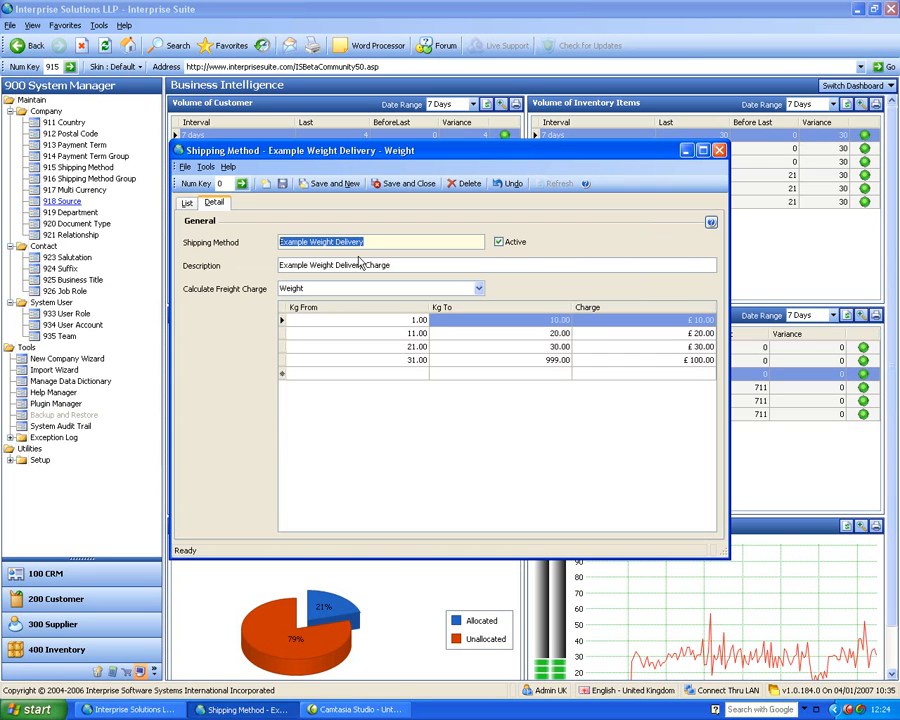
left_click(479, 289)
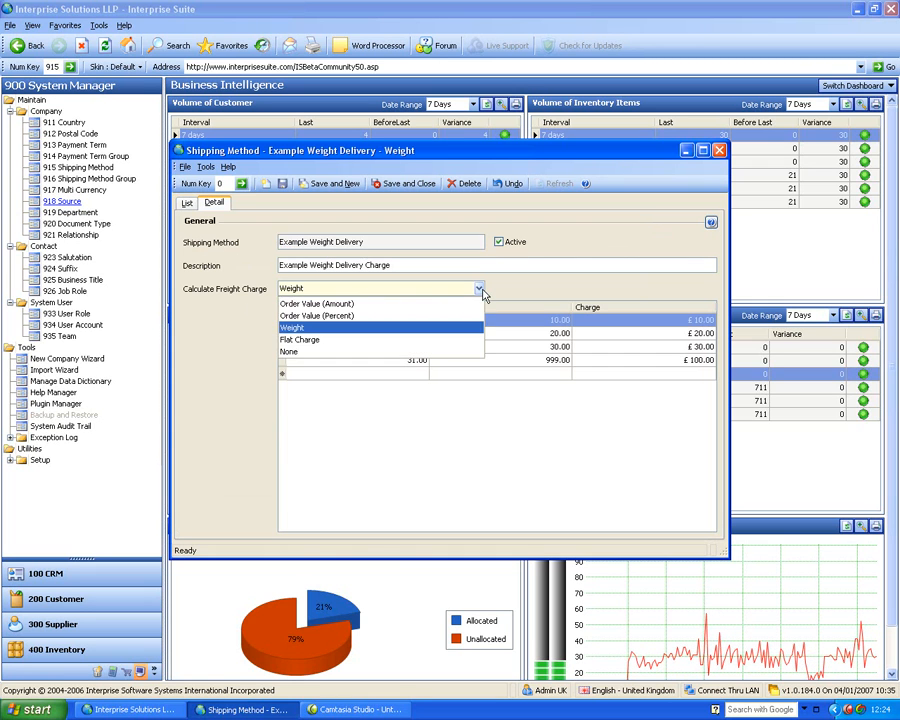
left_click(451, 327)
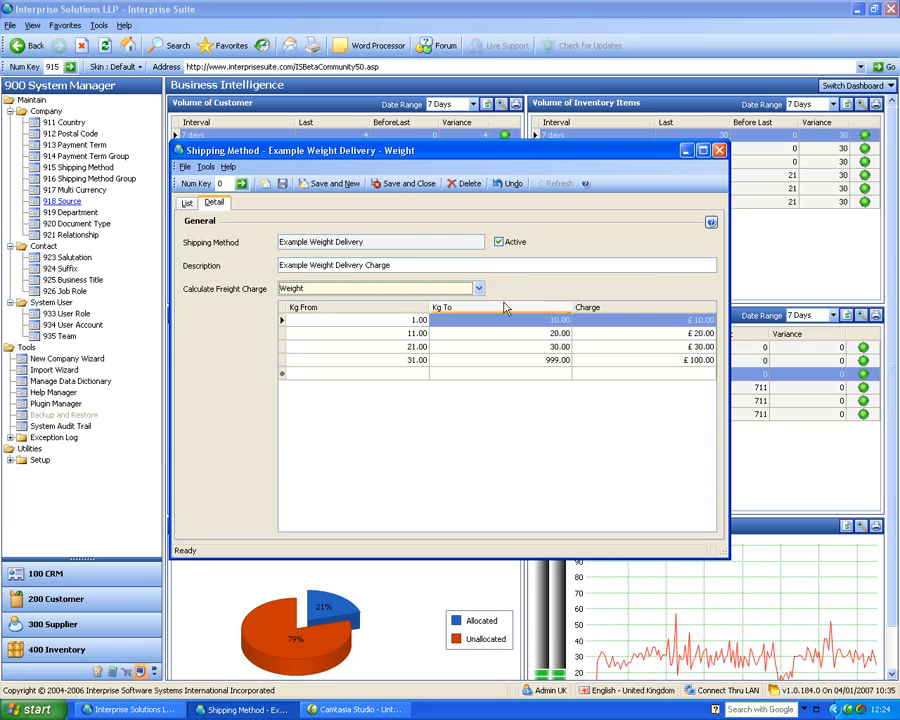
left_click(187, 203)
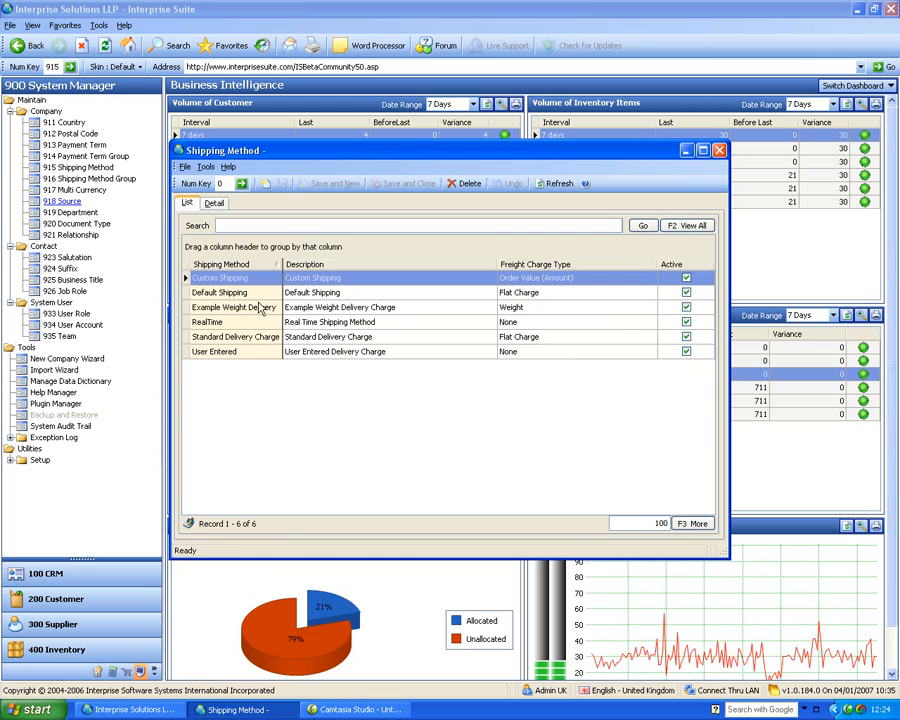
Create a shipping method named Value Delivery with the same description, calculating its freight charge by Order Value (Amount).
left_click(265, 183)
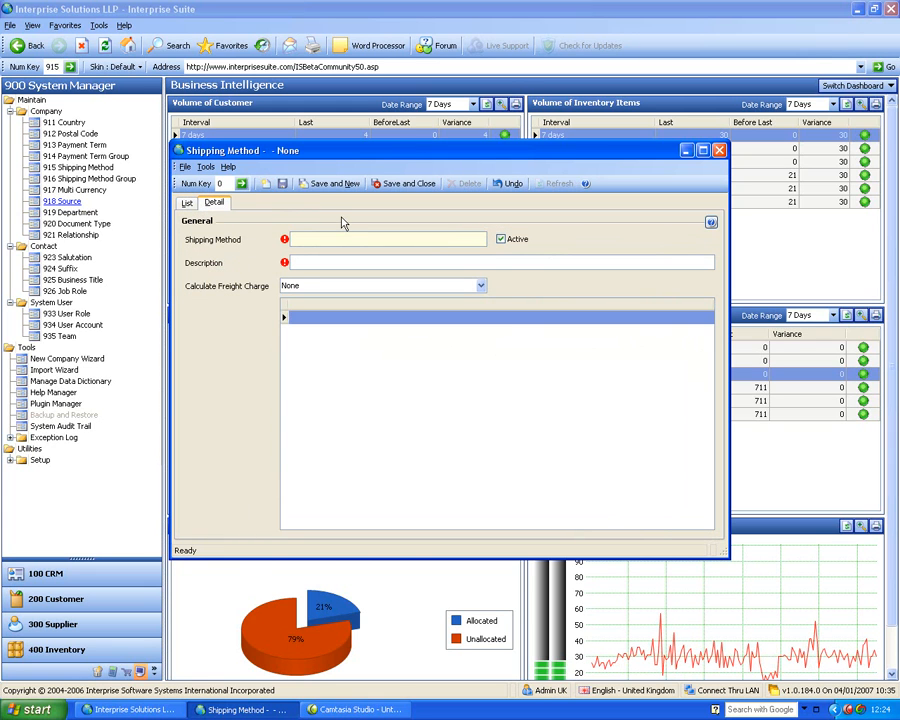
type("Va")
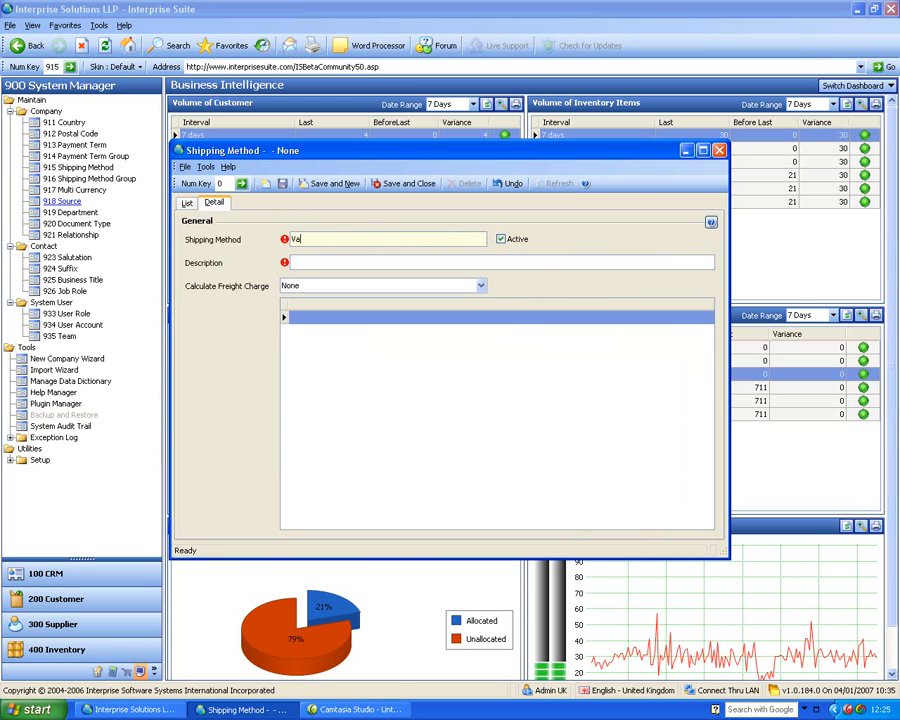
type("lue Deli")
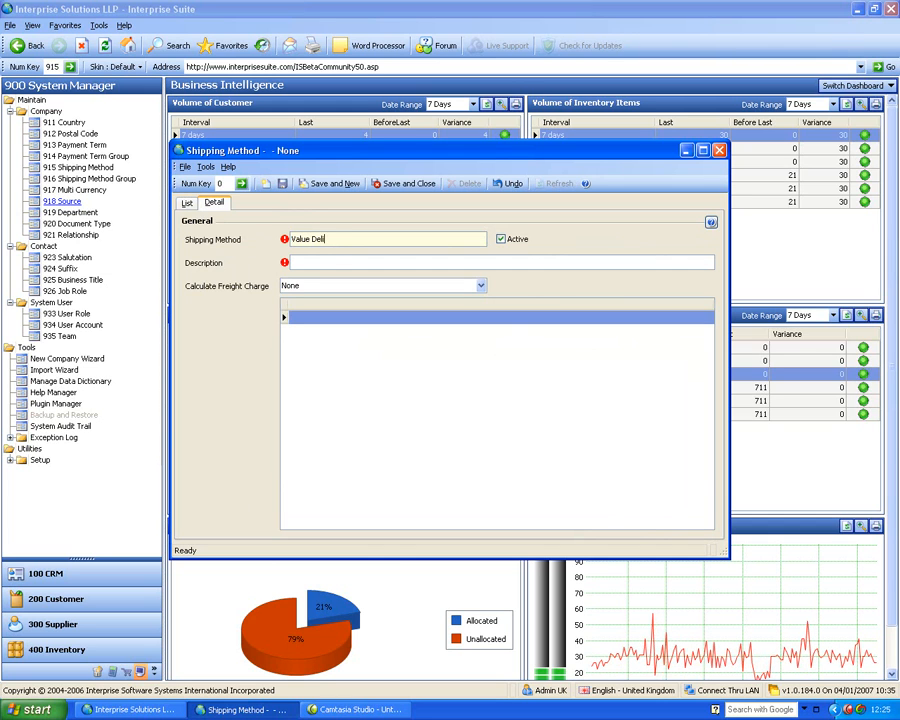
type("very")
key("Tab")
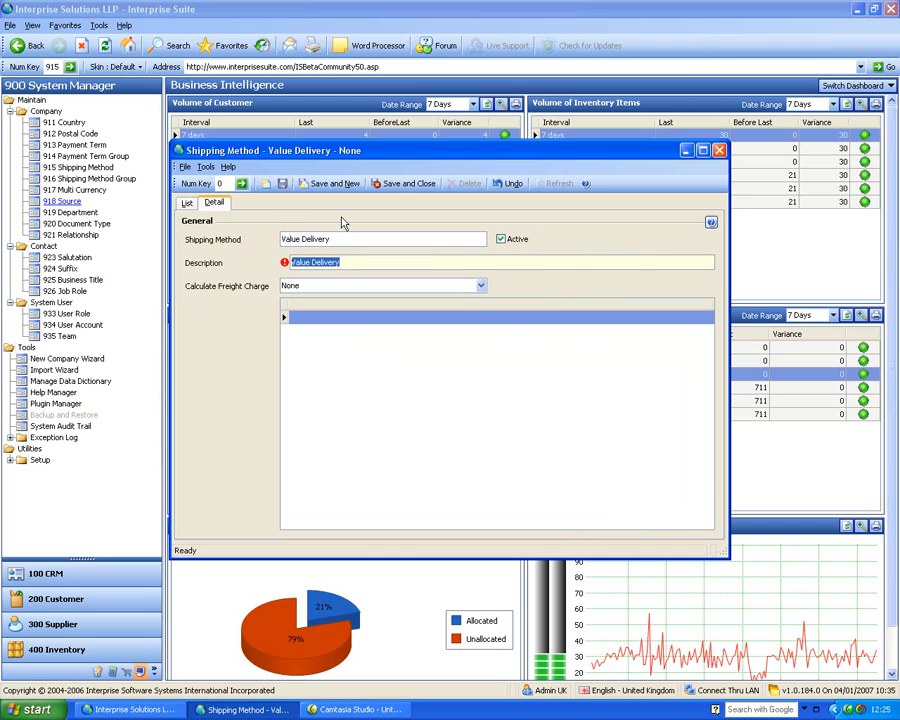
left_click(343, 288)
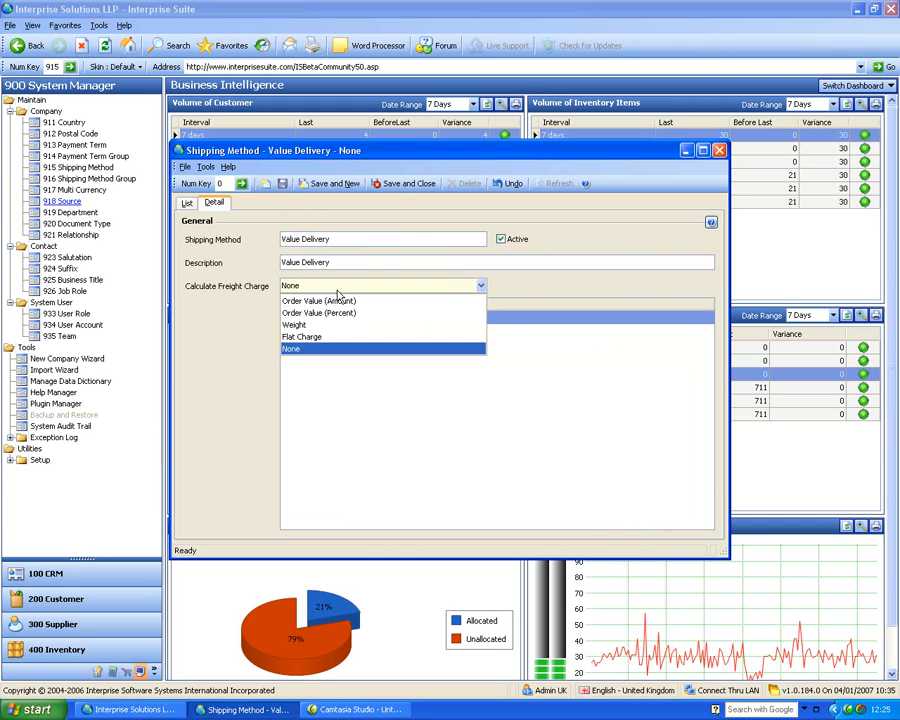
left_click(340, 300)
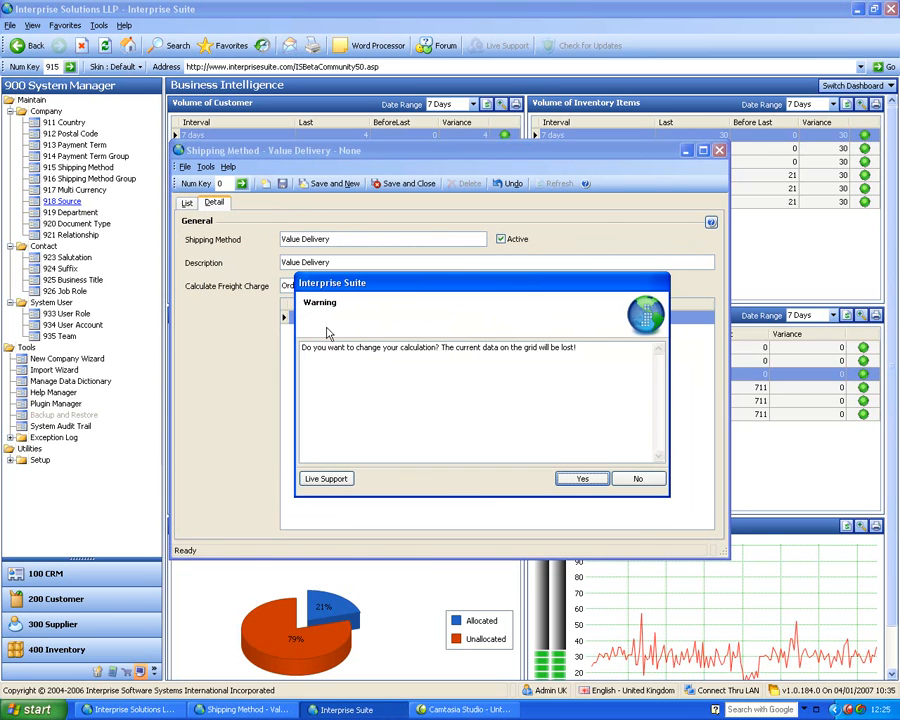
left_click(582, 478)
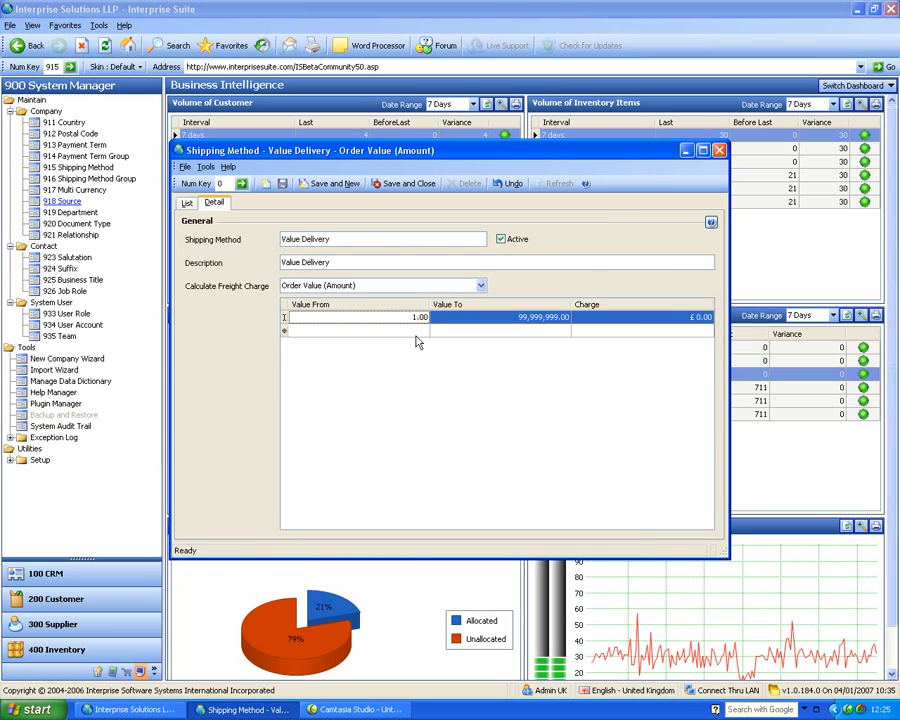
Charge £10.00 for order values from 1.00 to 500.00 and £0.00 from 501.00 upward, then save and close the shipping method.
key("Tab")
key("Tab")
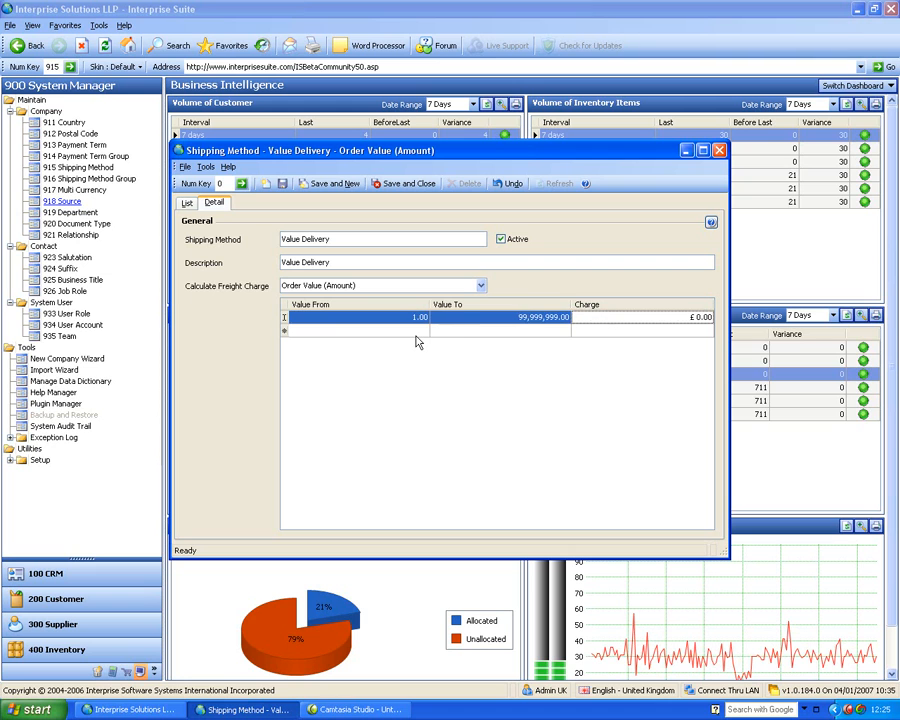
key("shift+Tab")
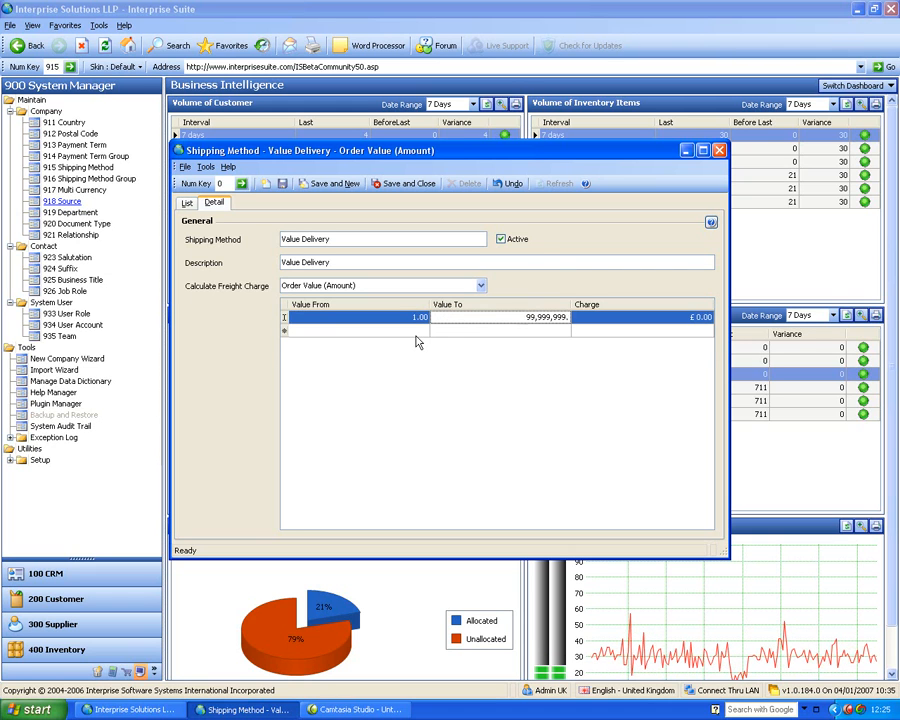
type("500")
key("Tab")
type("10")
key("Tab")
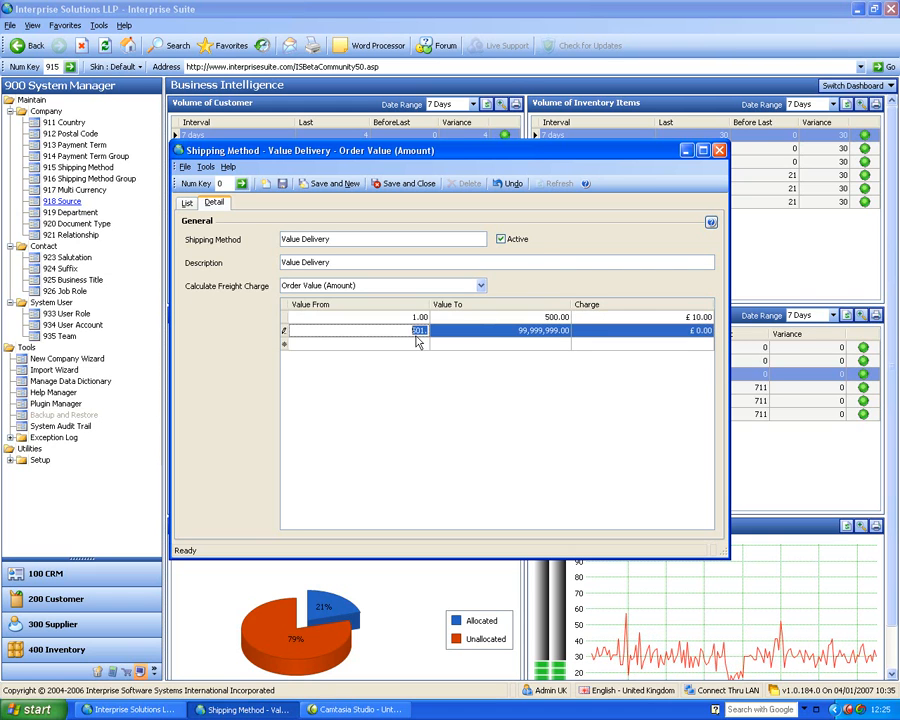
key("Tab")
key("Tab")
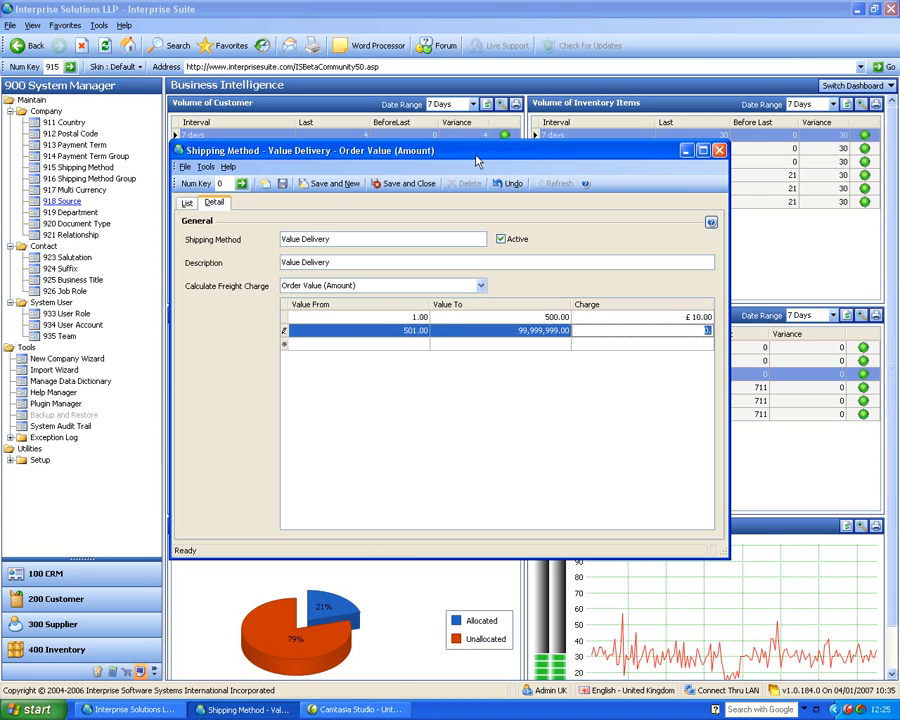
left_click(282, 186)
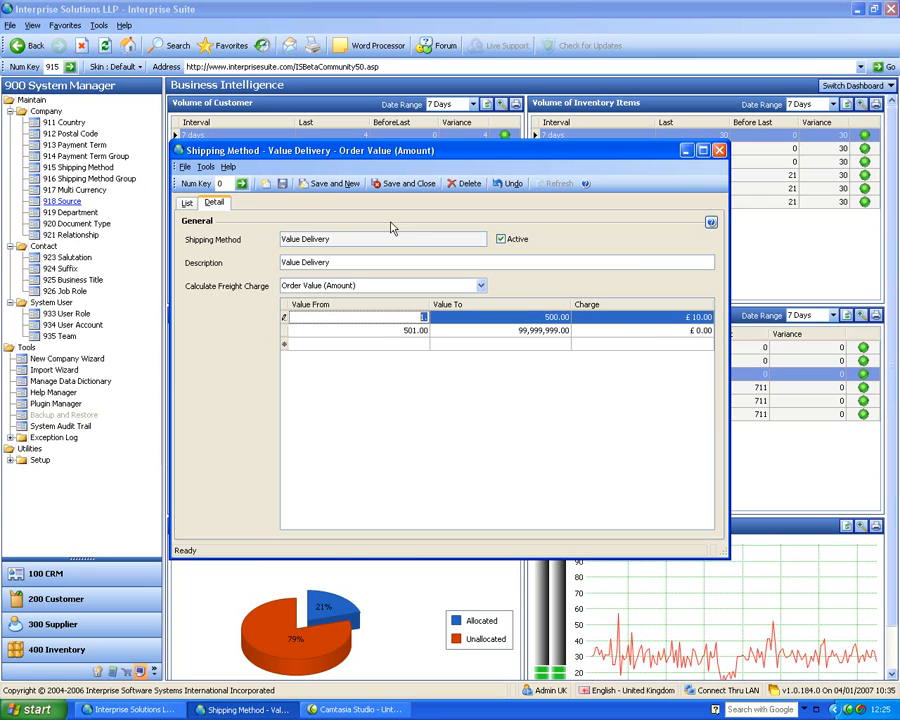
left_click(720, 150)
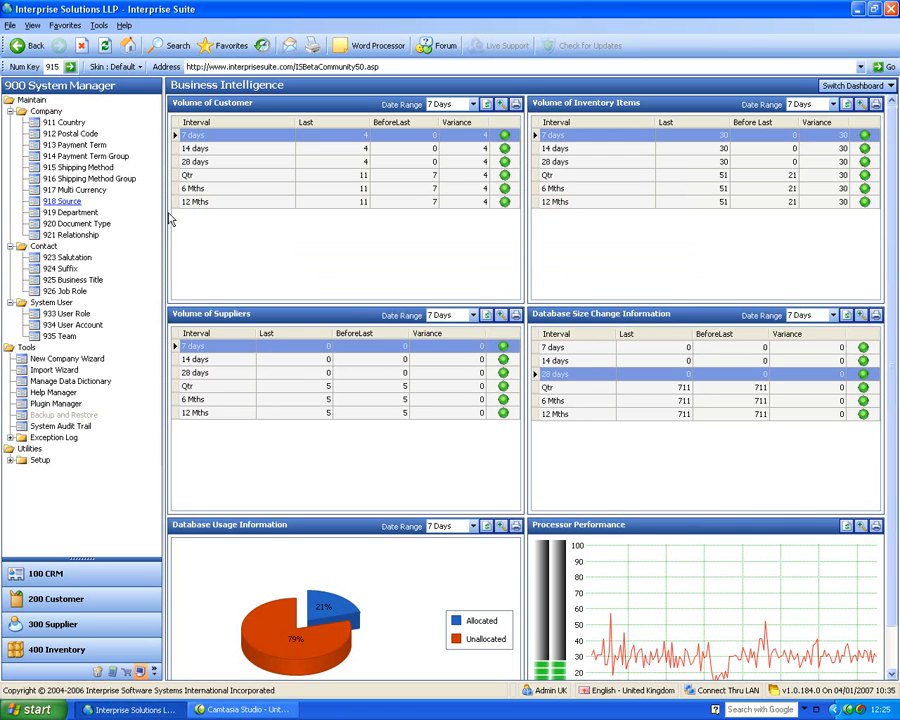
Search the Multi Currency list for "usd" and view the United States Dollars record's details and exchange rate history.
left_click(78, 190)
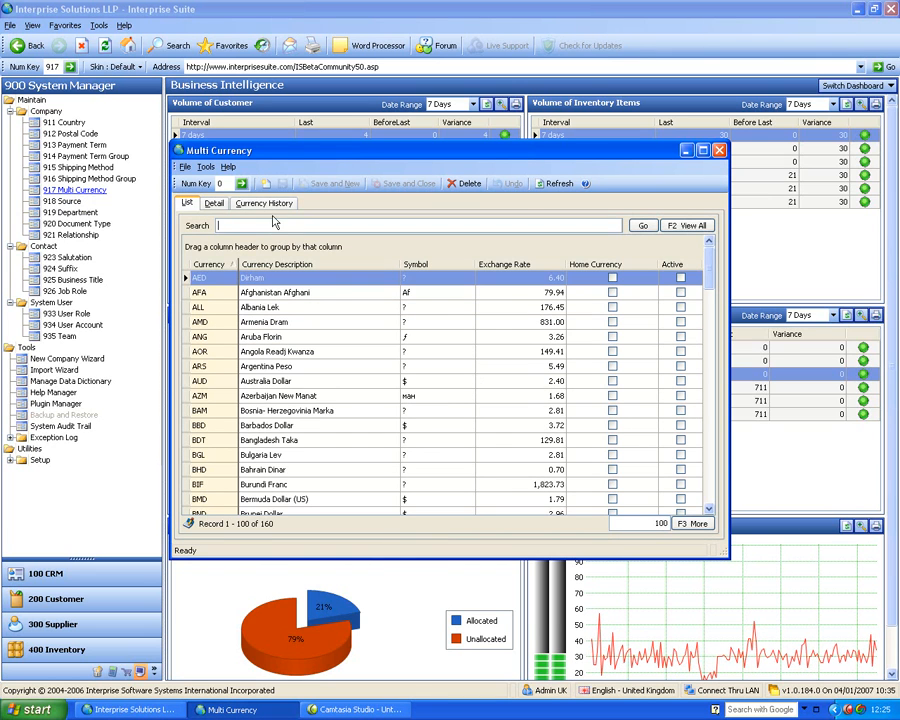
type("usd")
key("Return")
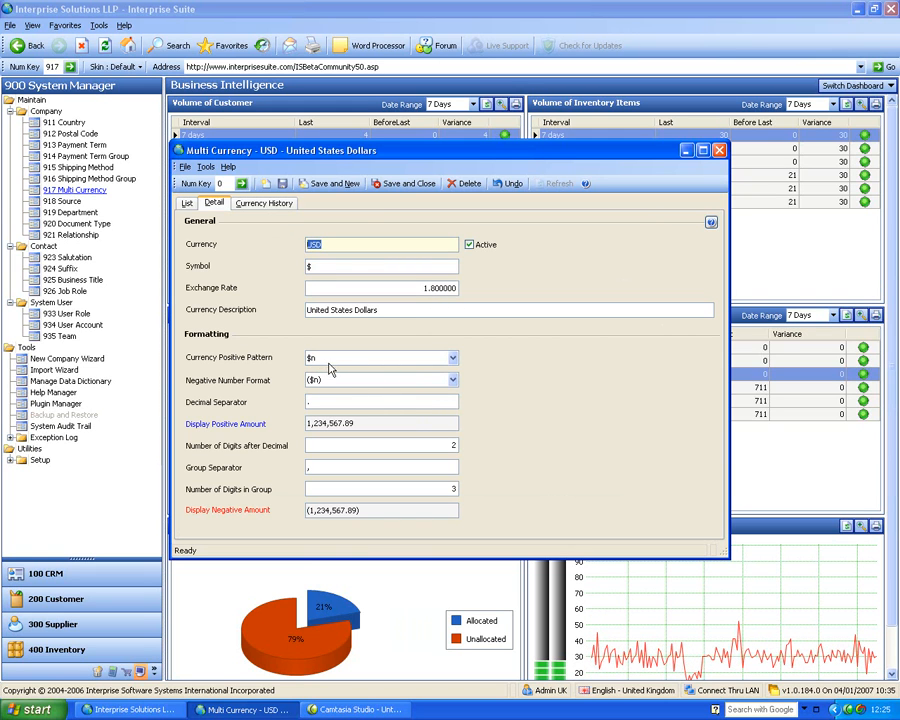
left_click(268, 204)
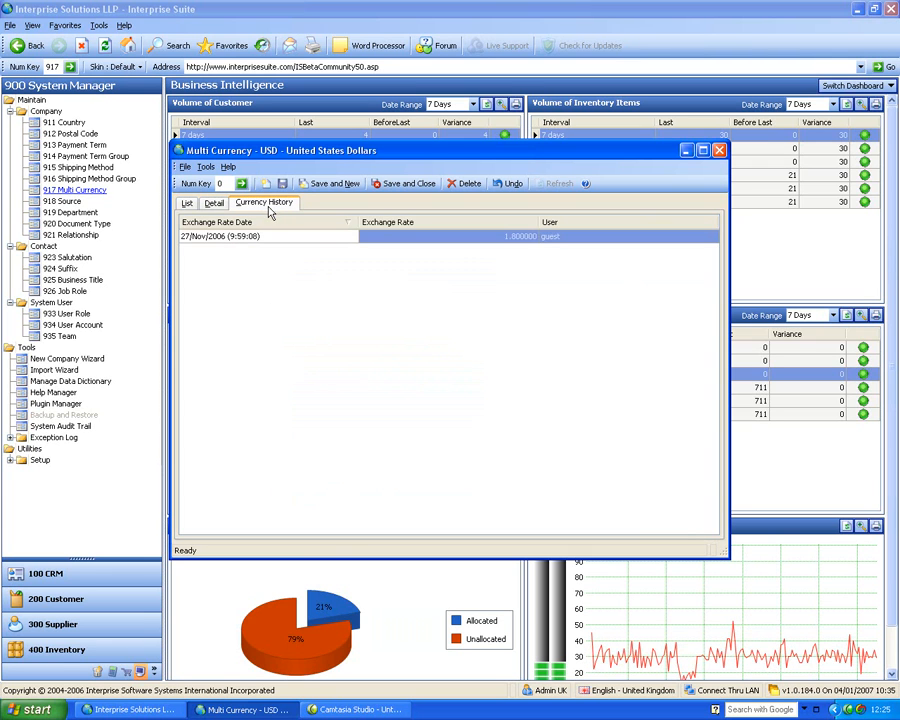
Search the currency list for "euro", set the Euro's exchange rate to 1.8 and save the record.
left_click(187, 204)
left_click_drag(258, 225, 209, 224)
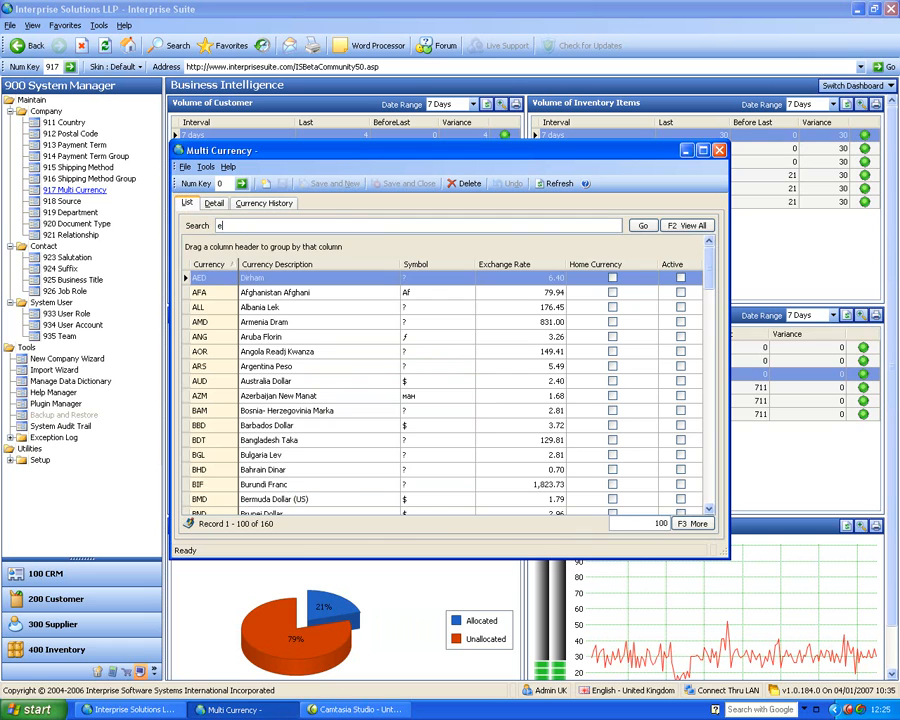
type("euro")
key("Return")
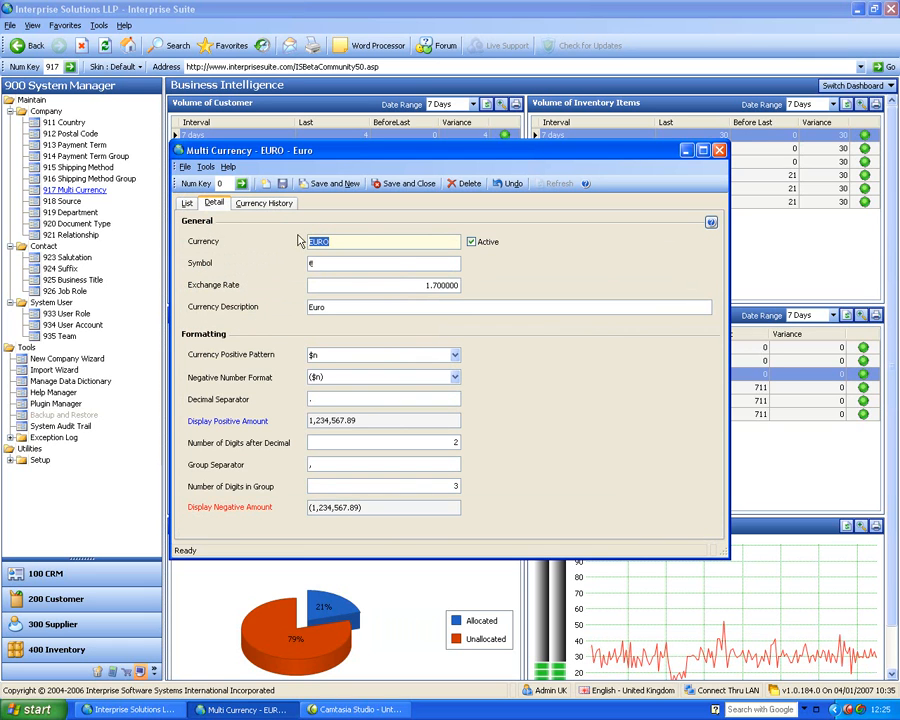
left_click(413, 285)
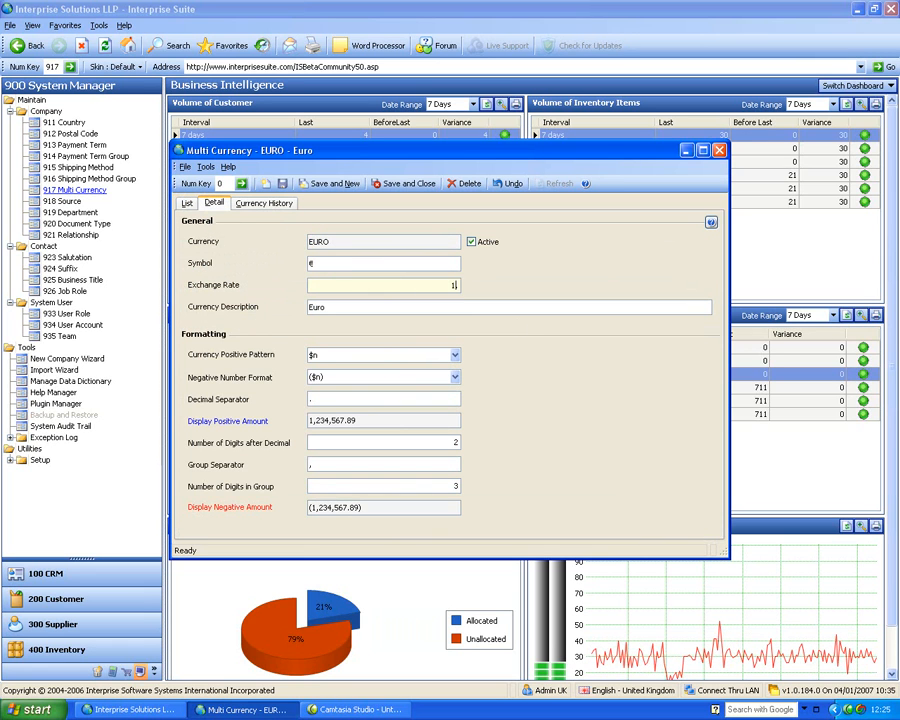
type("1.8")
key("Tab")
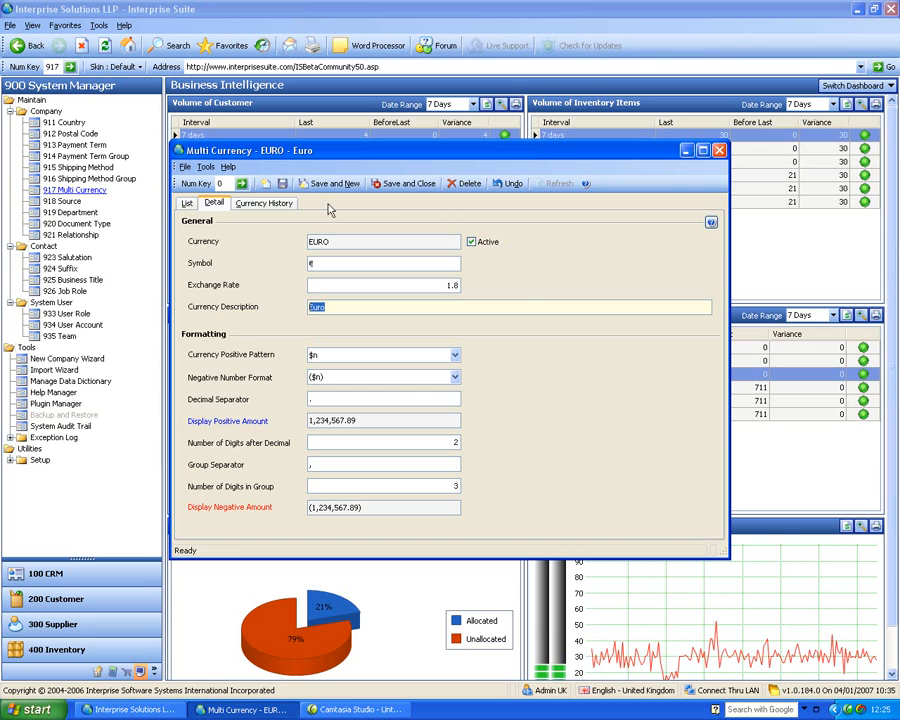
left_click(283, 186)
Examine the dated exchange rate entries in the Euro's currency history, and close the Multi Currency window.
left_click(282, 204)
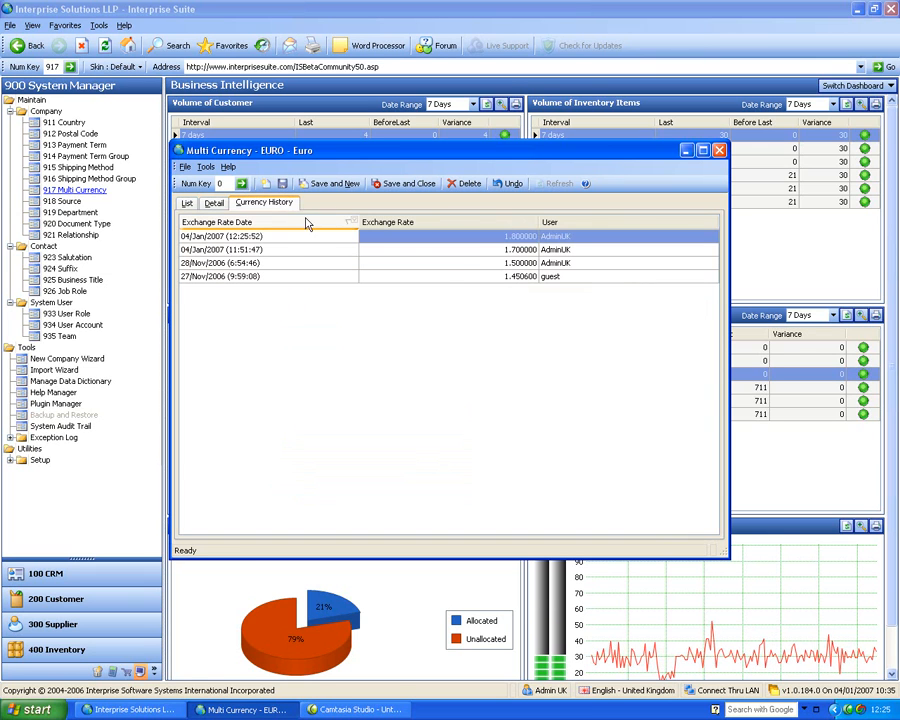
left_click(481, 277)
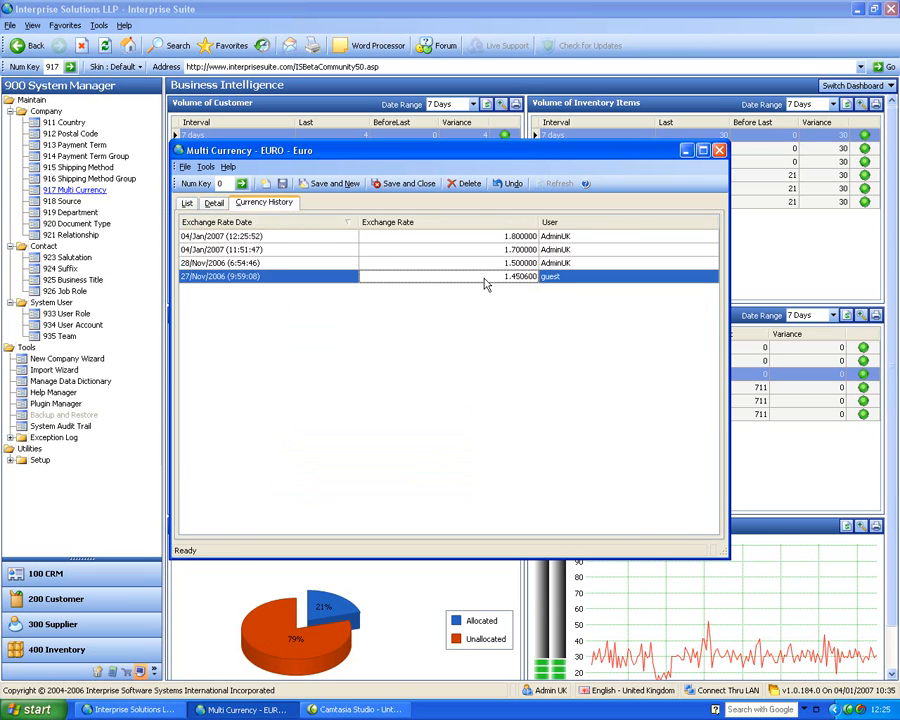
left_click(481, 264)
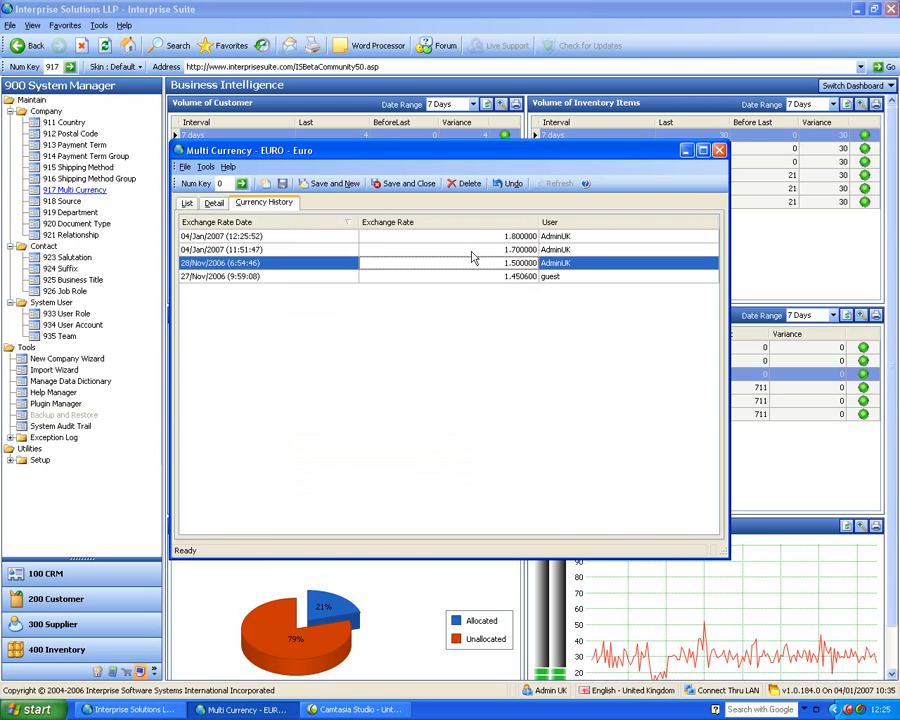
left_click(469, 247)
left_click(467, 238)
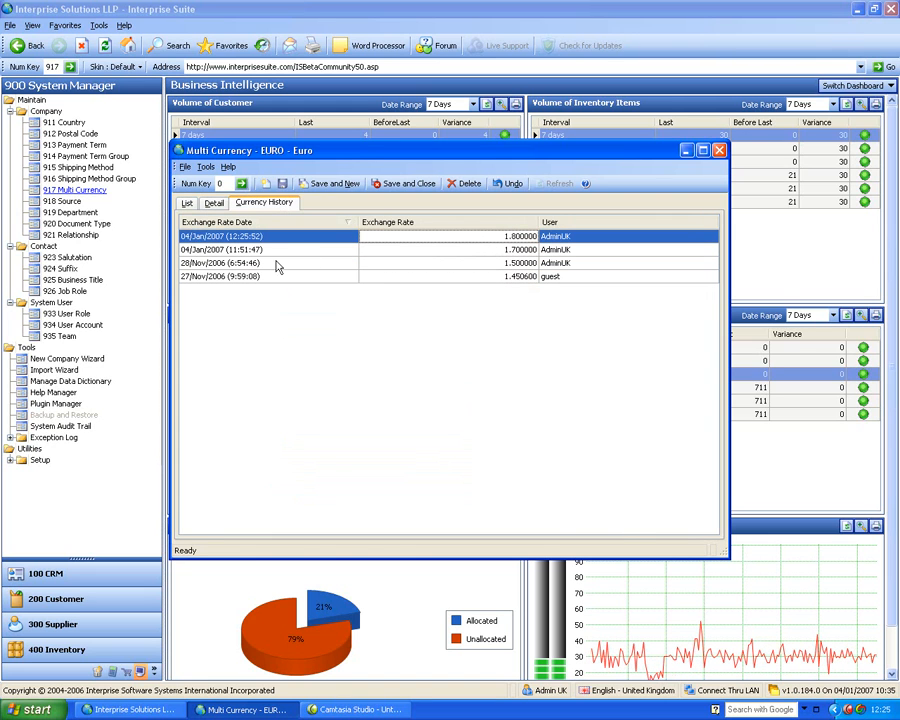
left_click(720, 151)
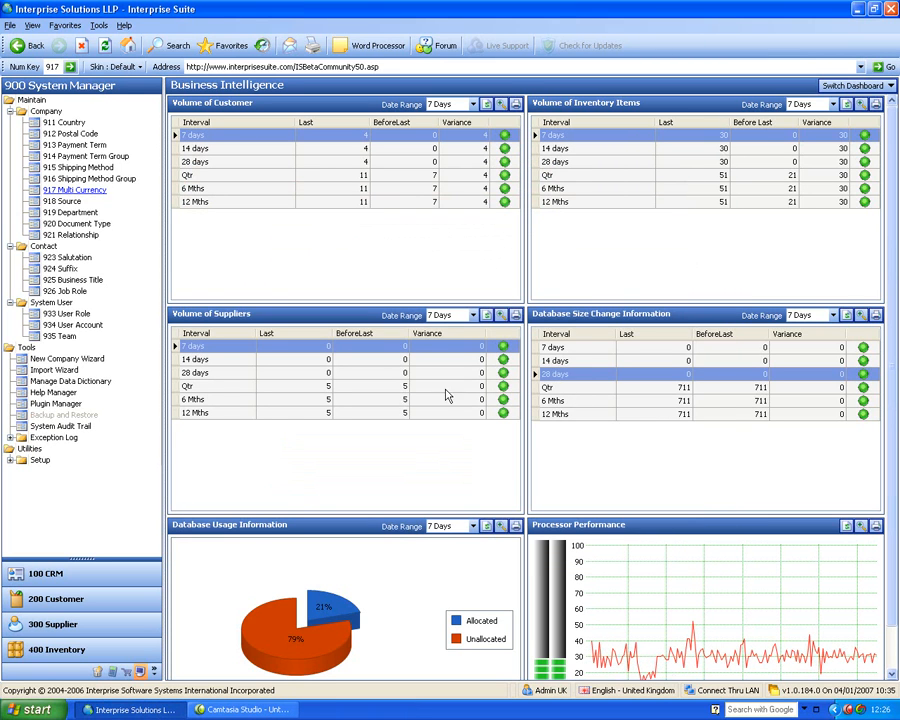
View the list of customer sources and close the Source window.
left_click(62, 202)
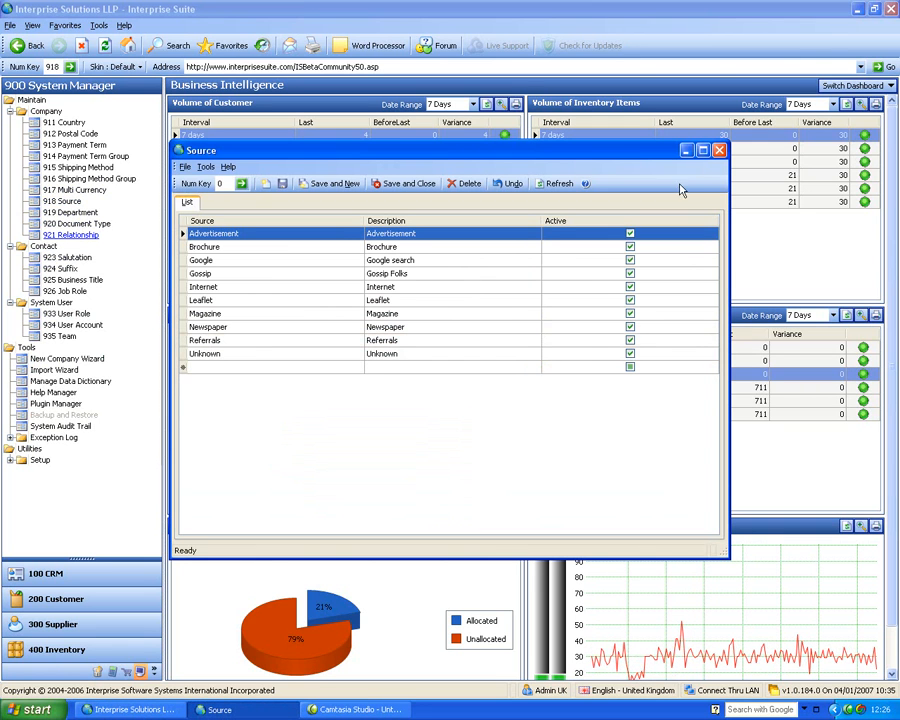
left_click(719, 150)
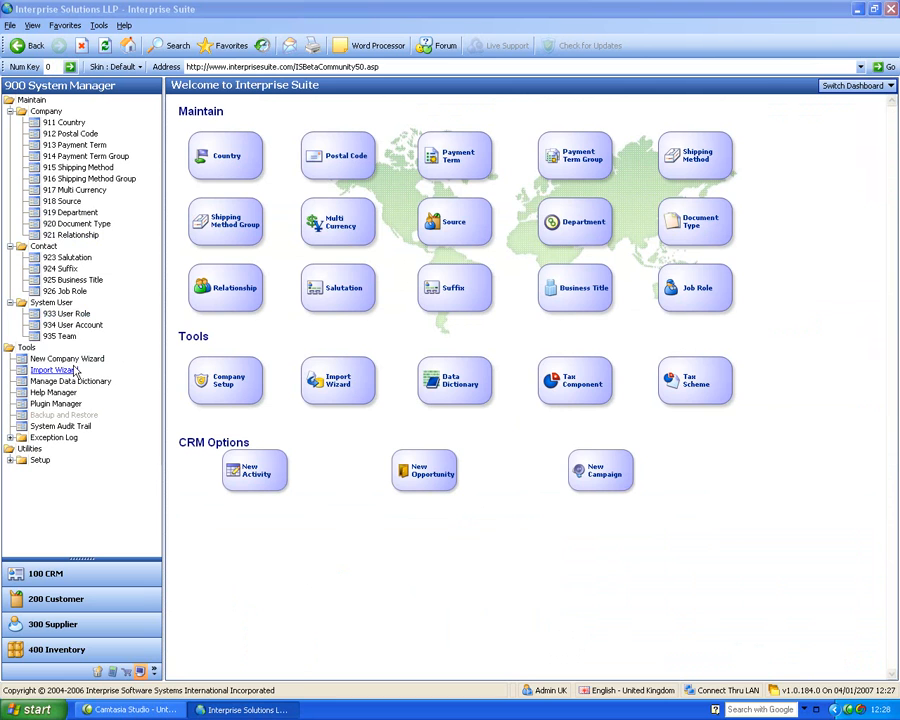
Open the End User role from the User Role list and bring up its Customer module menu for customizing.
left_click(68, 314)
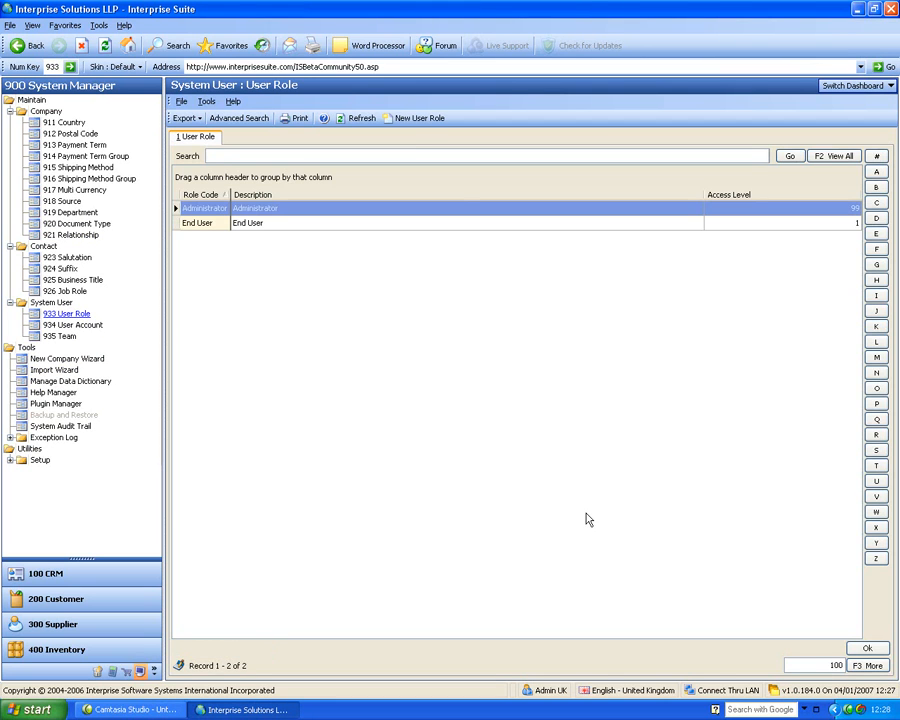
left_click(203, 224)
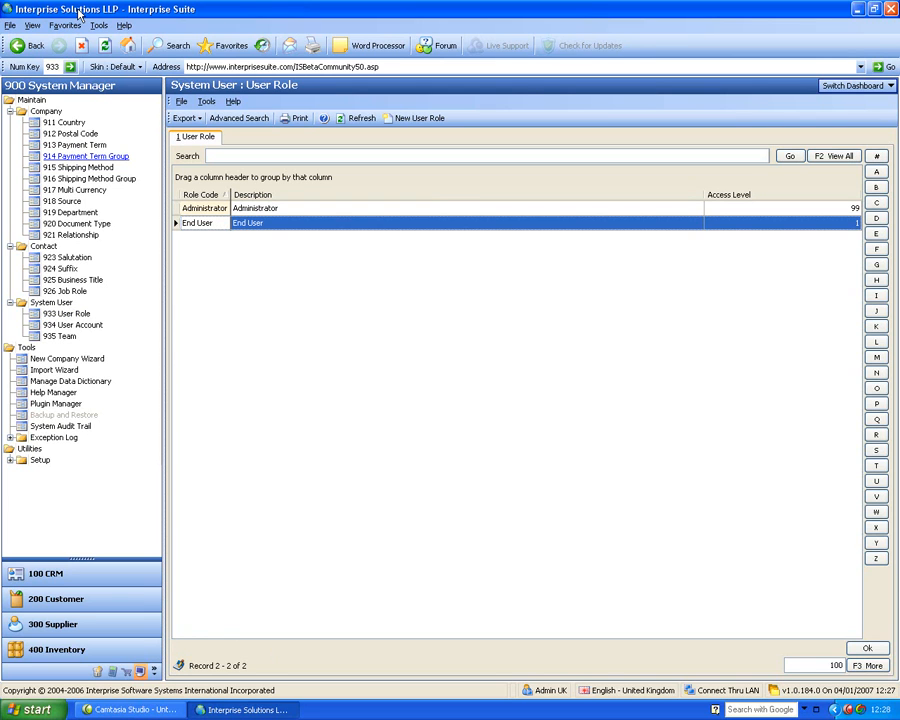
double_click(205, 226)
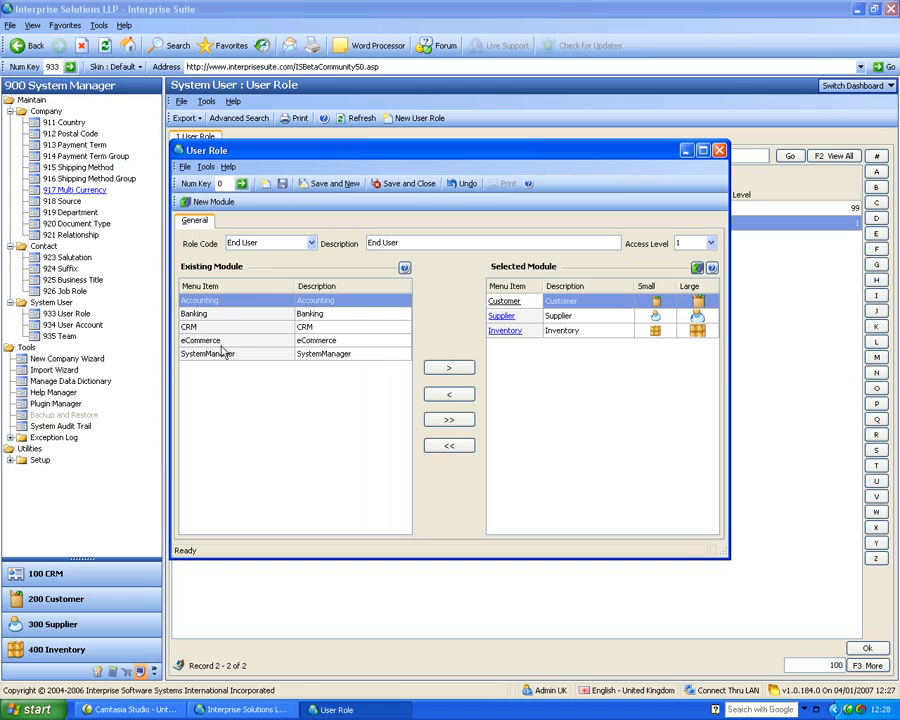
left_click(506, 304)
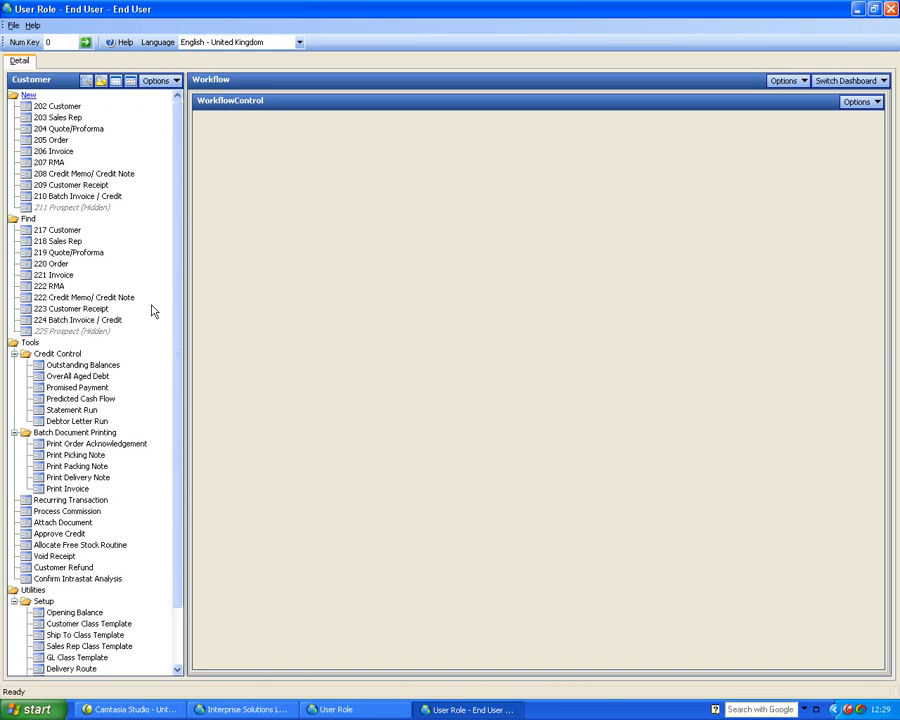
In the Customer module's New folder, disable the 207 RMA item and hide the 208 Credit Memo/ Credit Note item.
right_click(56, 166)
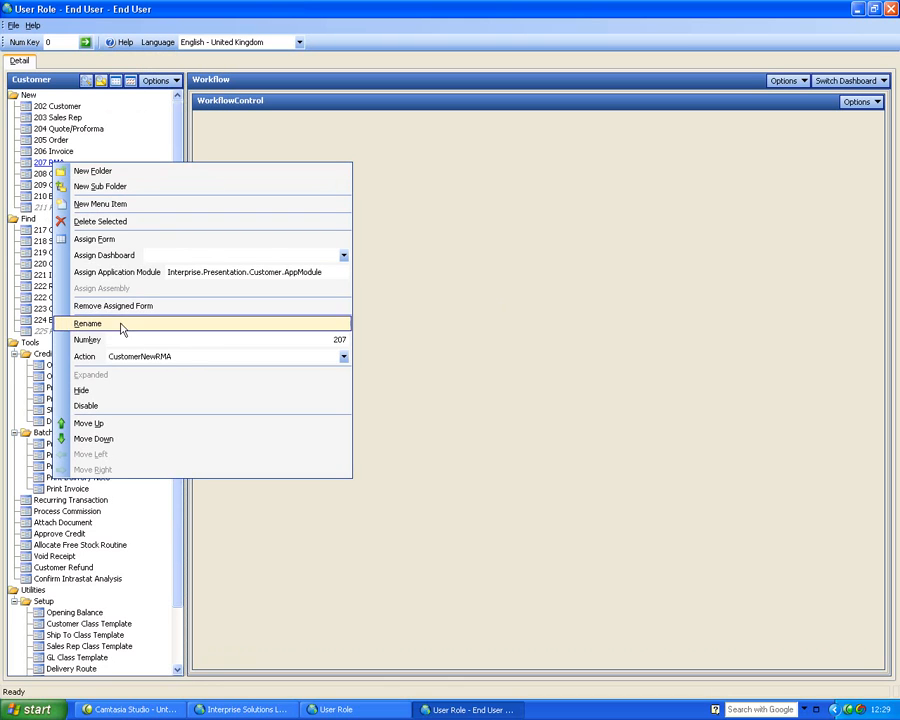
left_click(94, 409)
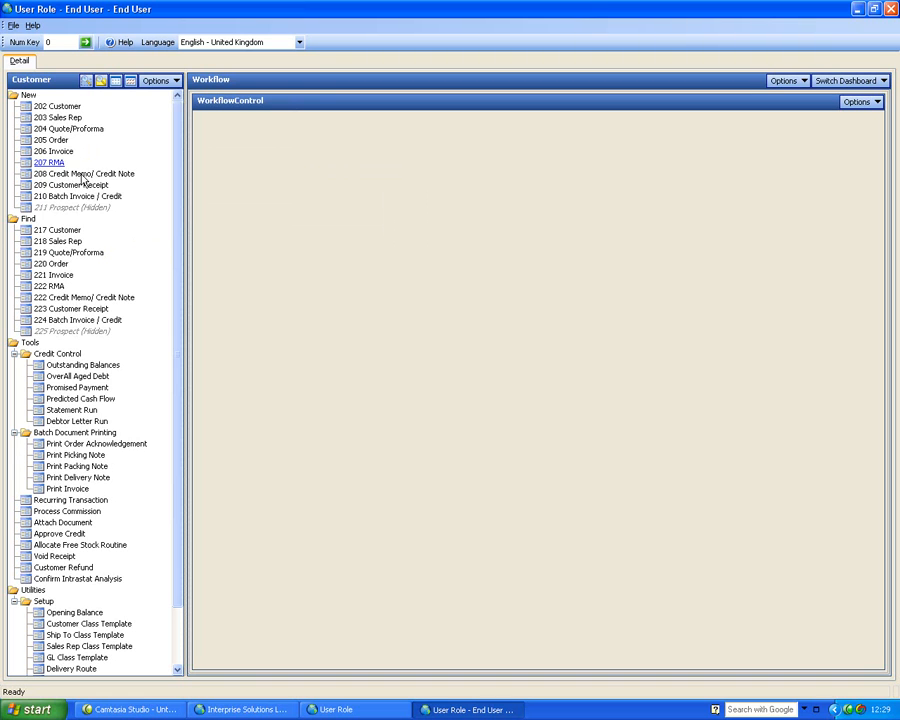
right_click(82, 174)
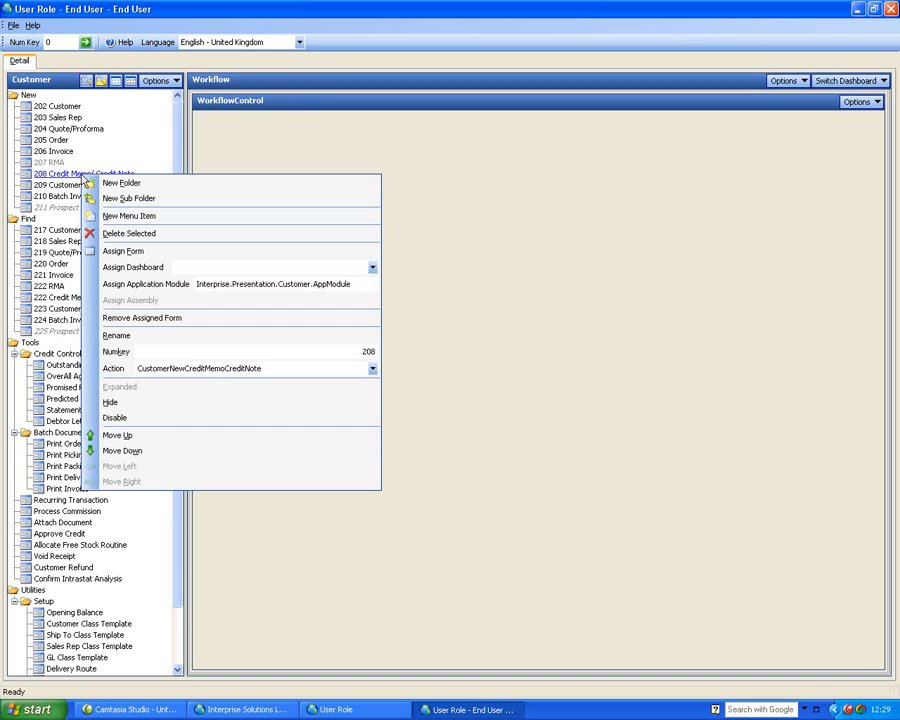
left_click(134, 404)
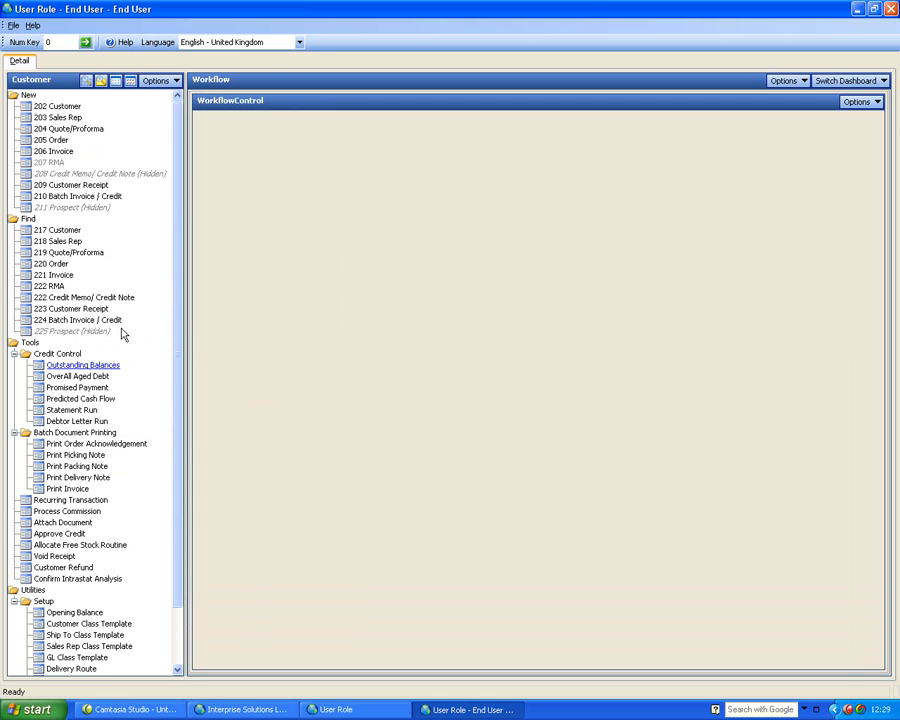
Switch the role's Customer module to its Business Intelligence dashboard and view the other dashboards available.
left_click(860, 82)
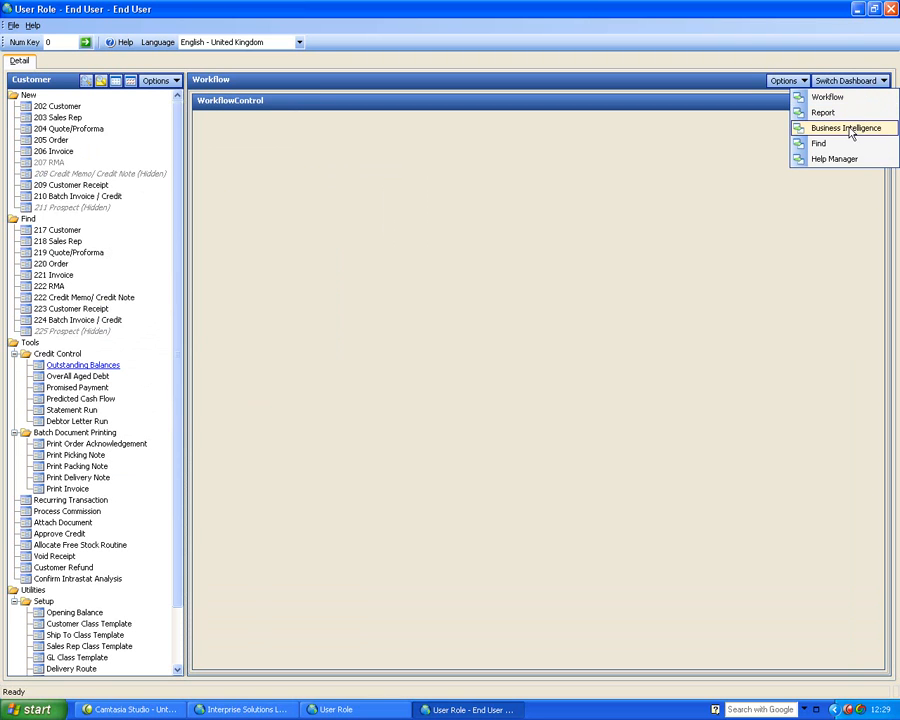
left_click(850, 129)
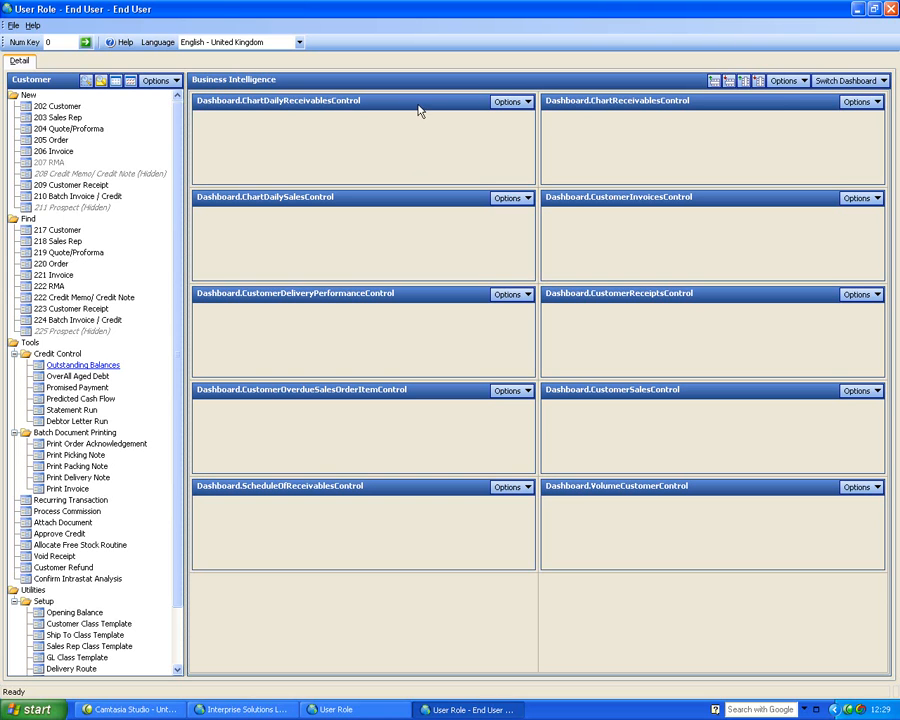
left_click(848, 80)
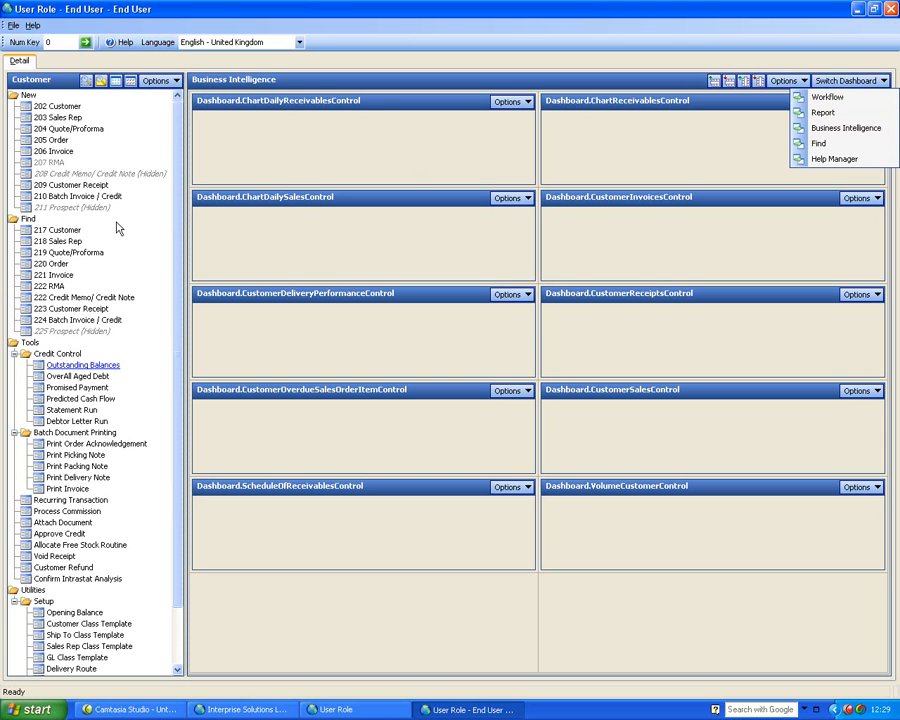
left_click(149, 249)
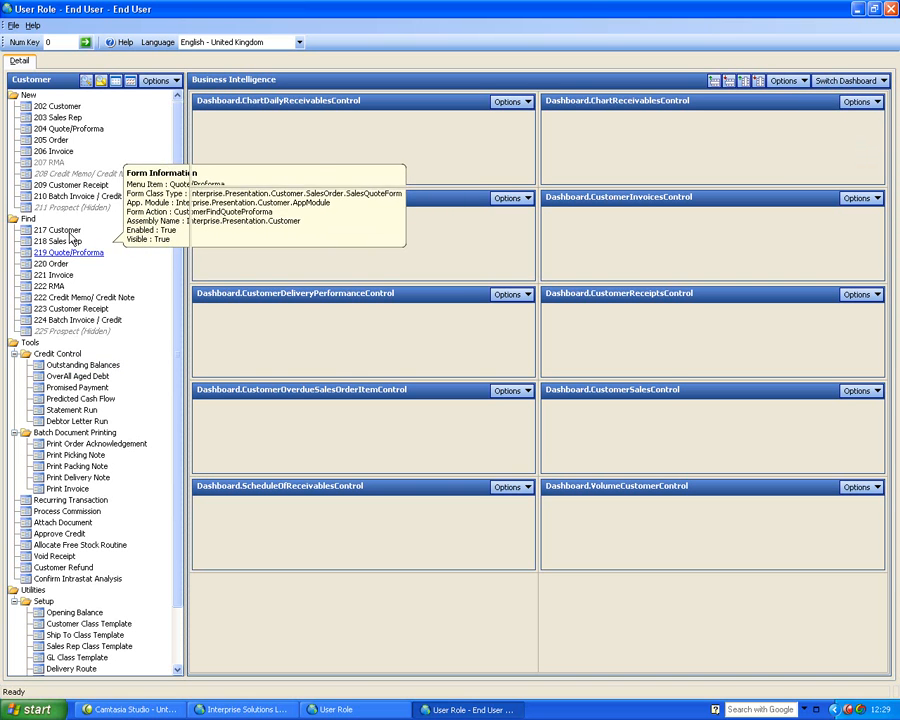
Open the 217 Customer form in layout mode, agreeing to save the End User role first, and reposition its window.
left_click(66, 232)
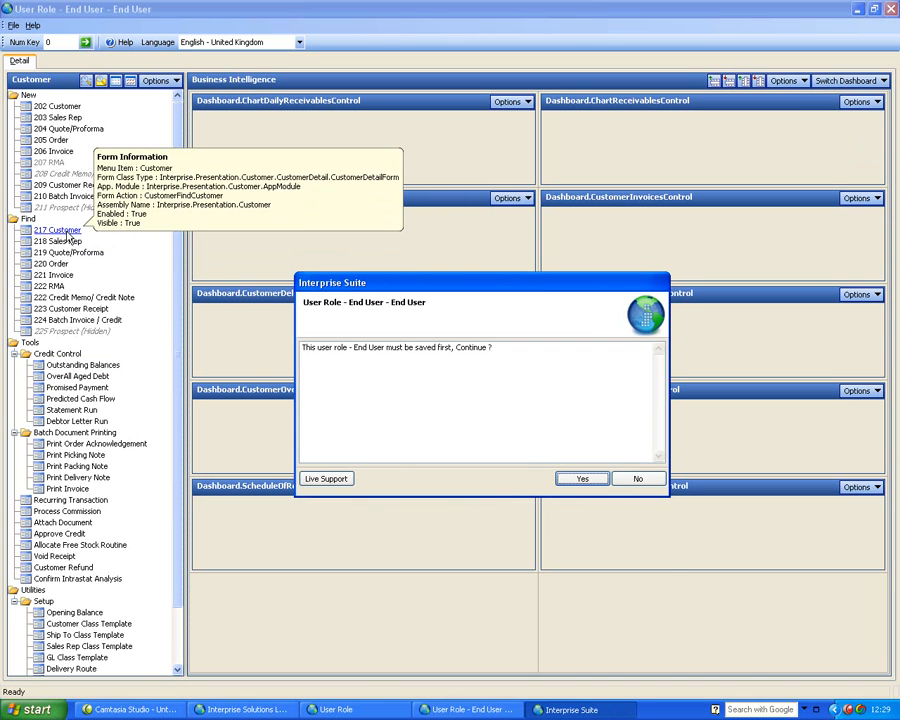
left_click(574, 478)
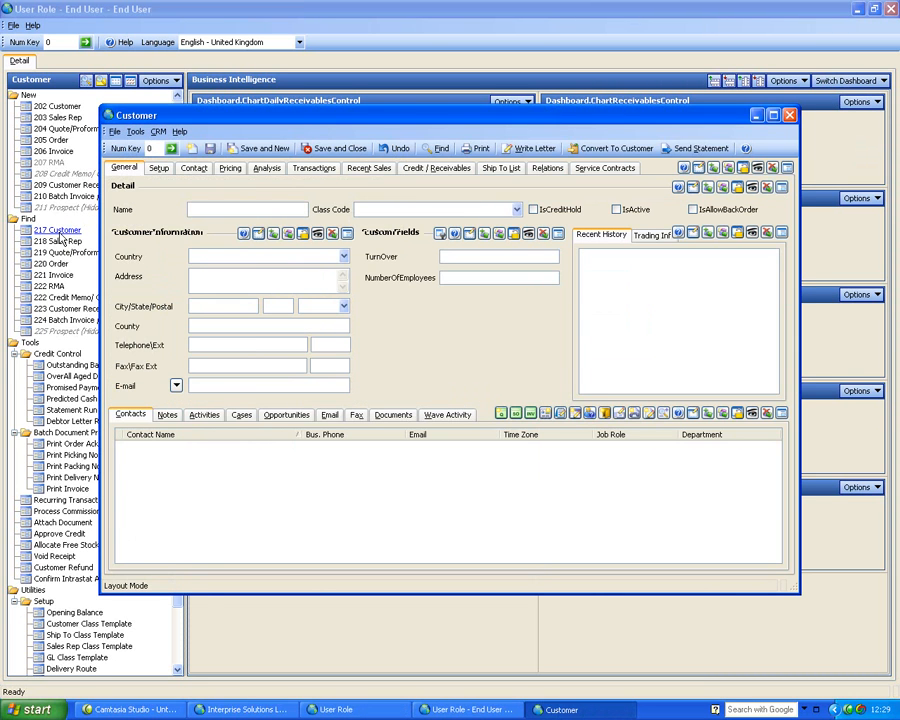
left_click_drag(186, 121, 254, 136)
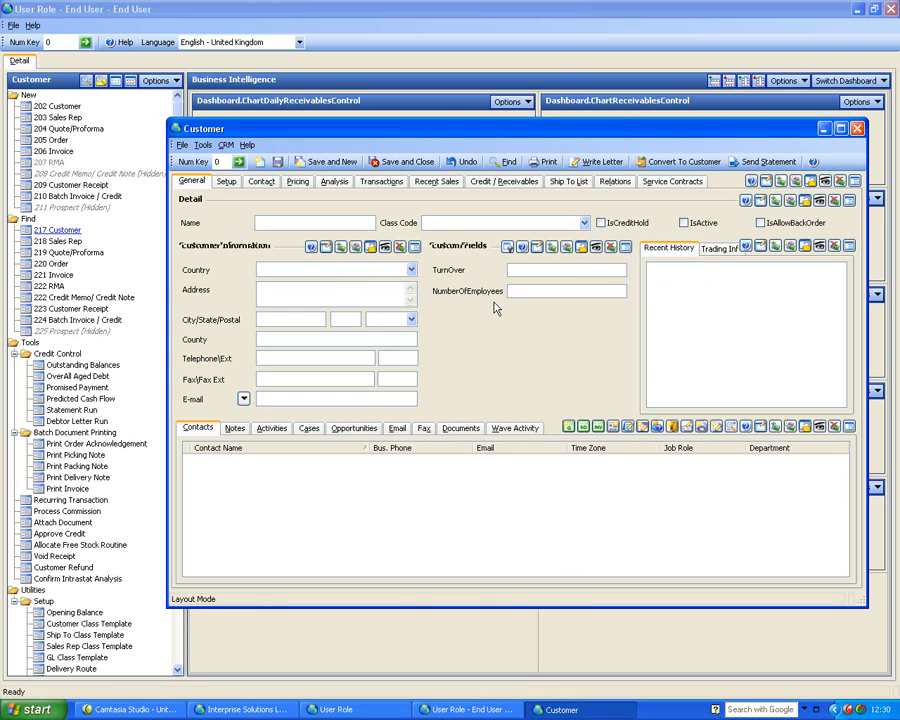
In the Customer form's custom fields, add SICCode, hide NumberOfEmployees and save the design and layout changes.
left_click(538, 250)
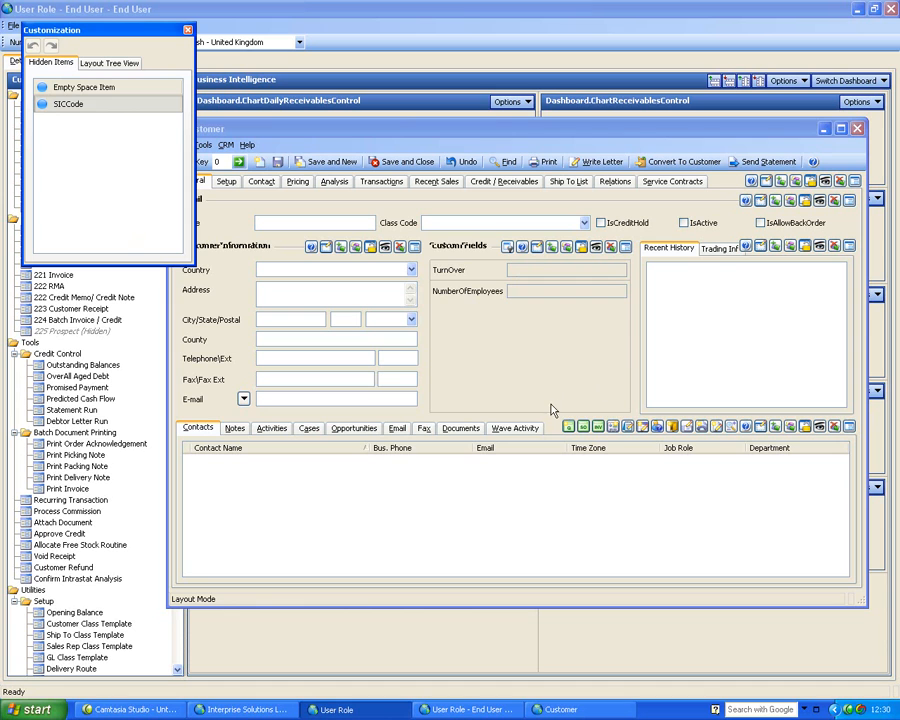
left_click_drag(550, 390, 548, 388)
left_click_drag(468, 291, 100, 160)
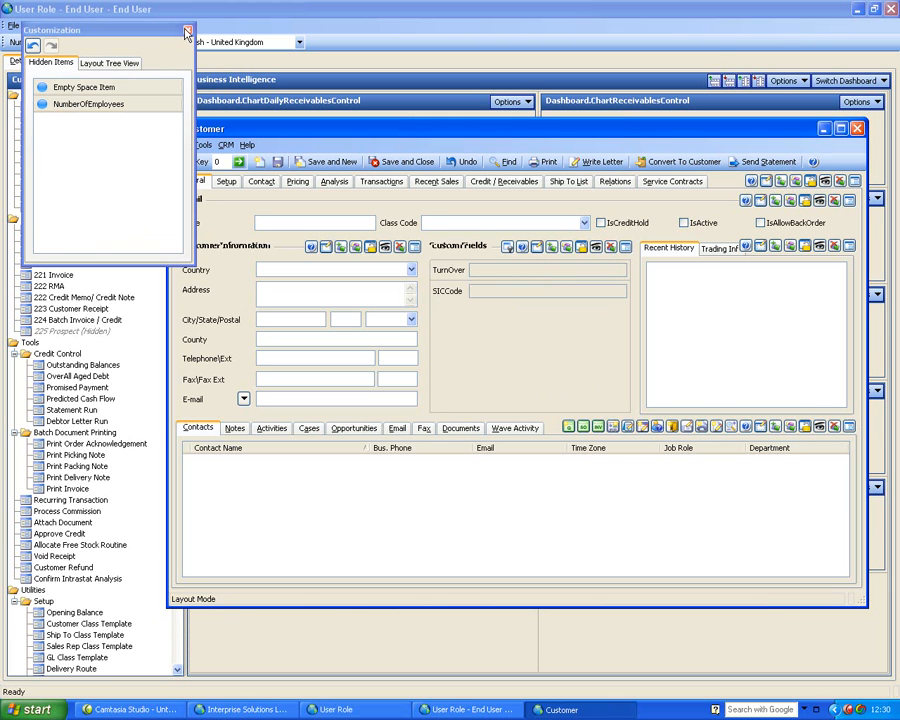
left_click(186, 33)
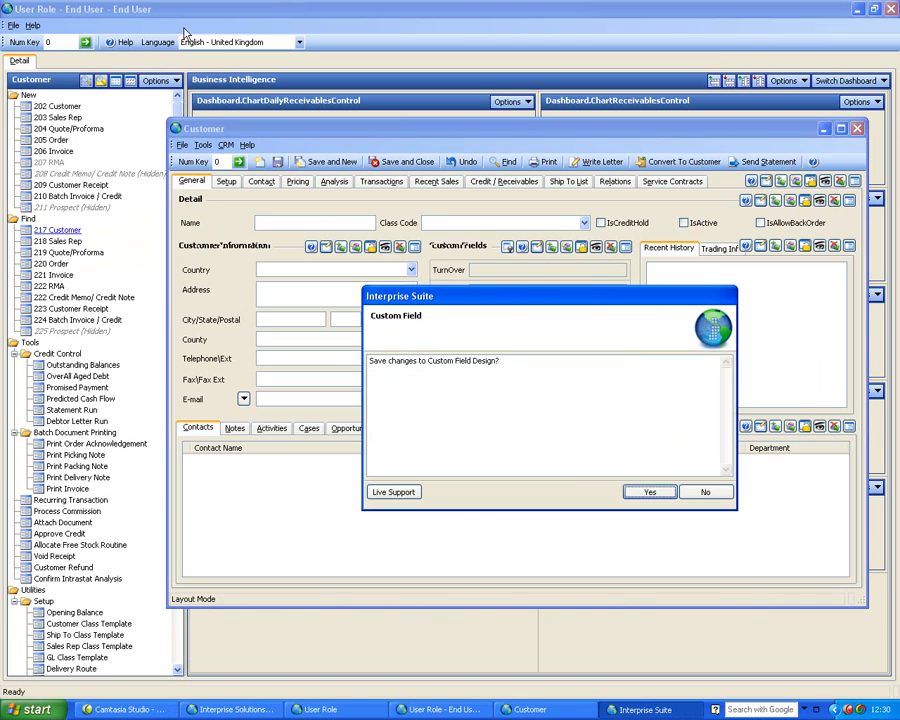
left_click(640, 492)
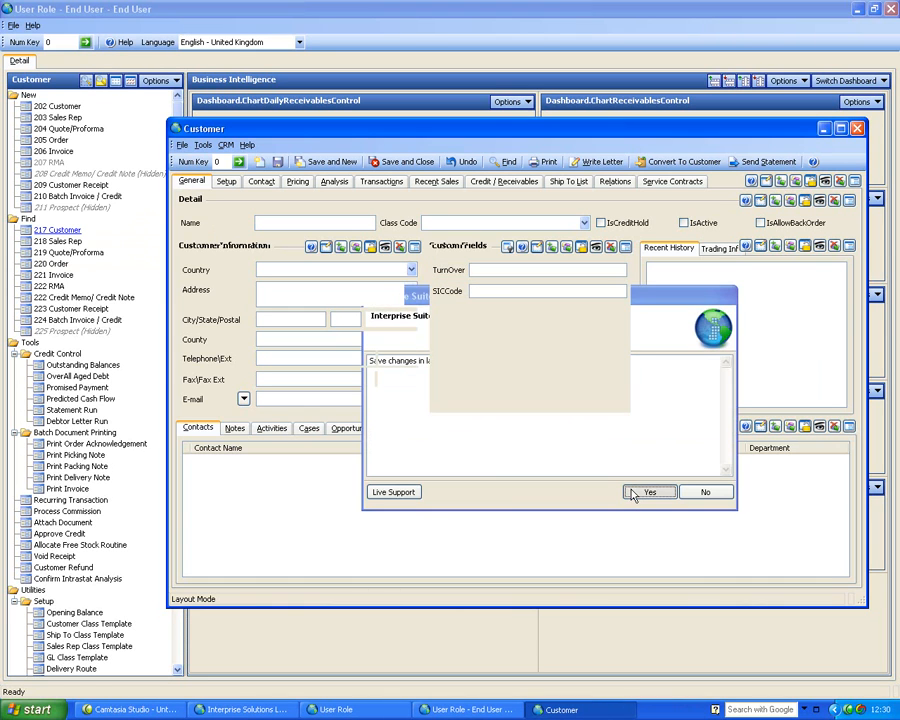
left_click(634, 492)
Remove the Wave Activity tab from the Customer form, and close the form and the End User role windows.
left_click(517, 428)
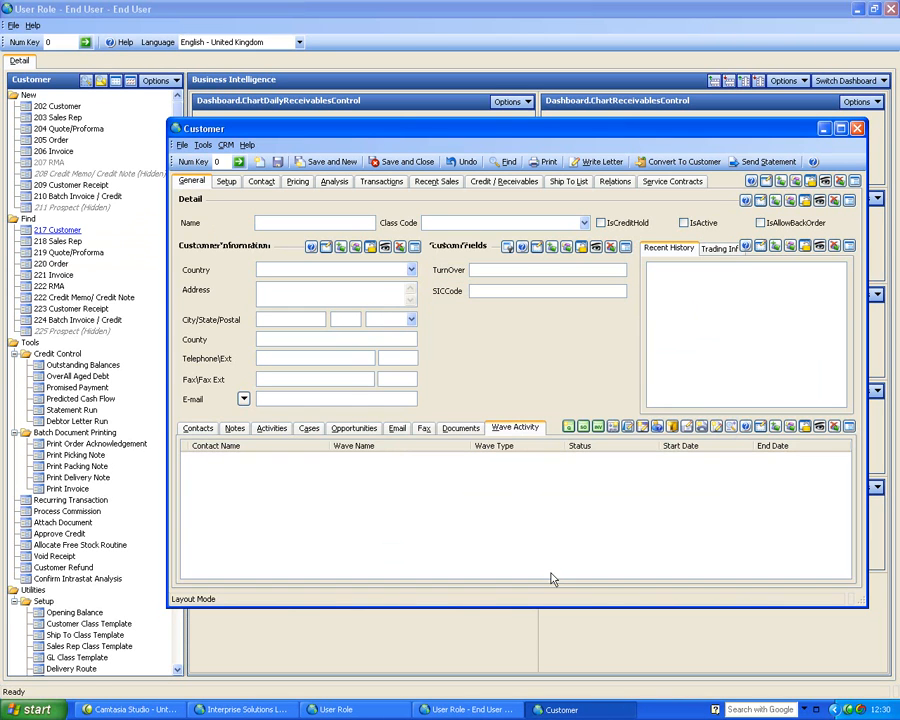
left_click(834, 427)
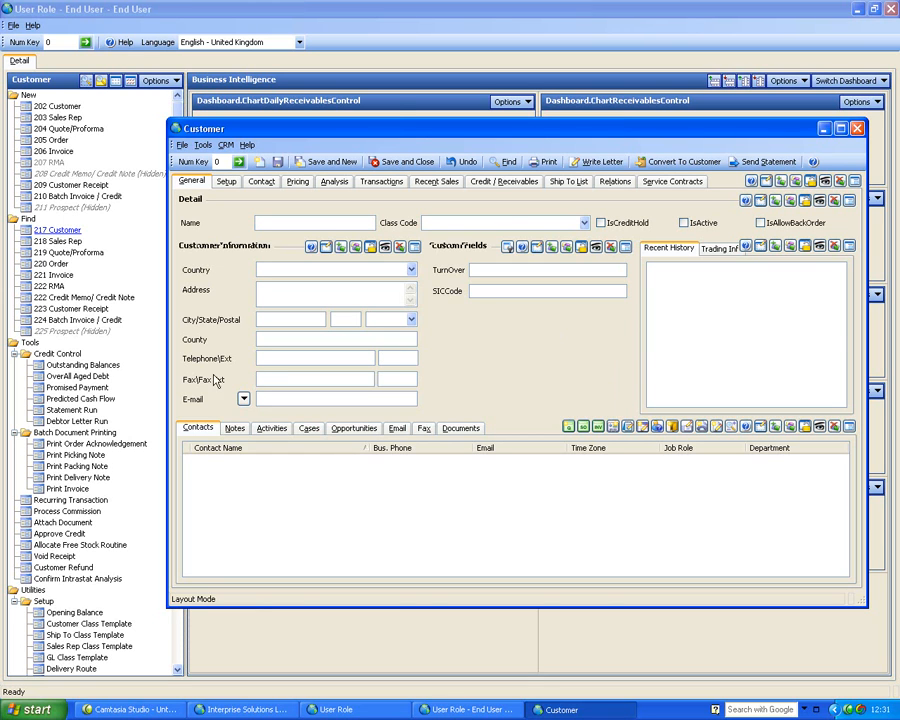
left_click(857, 128)
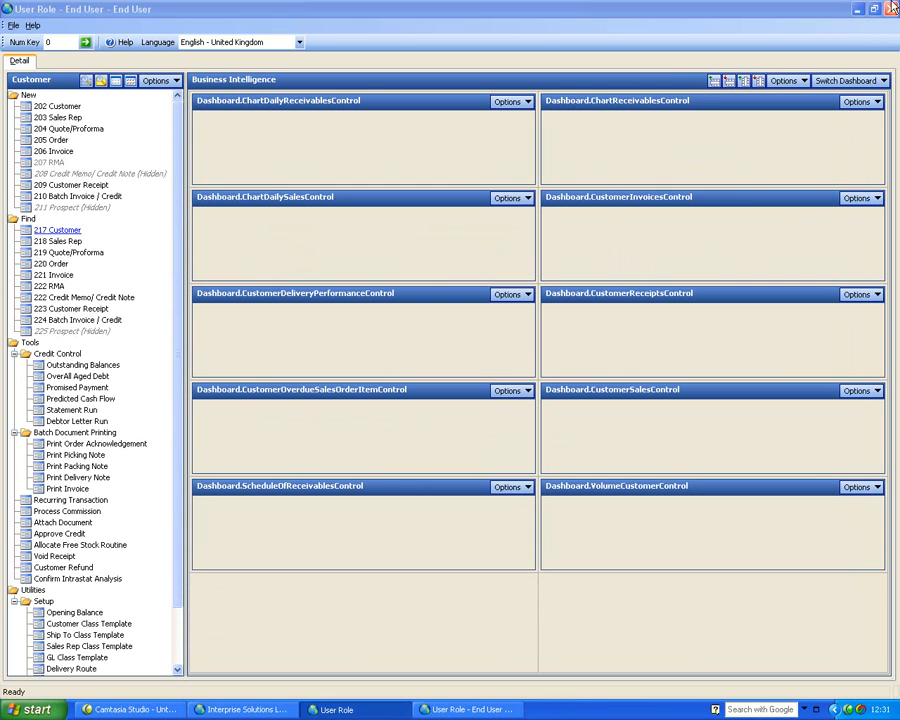
left_click(891, 8)
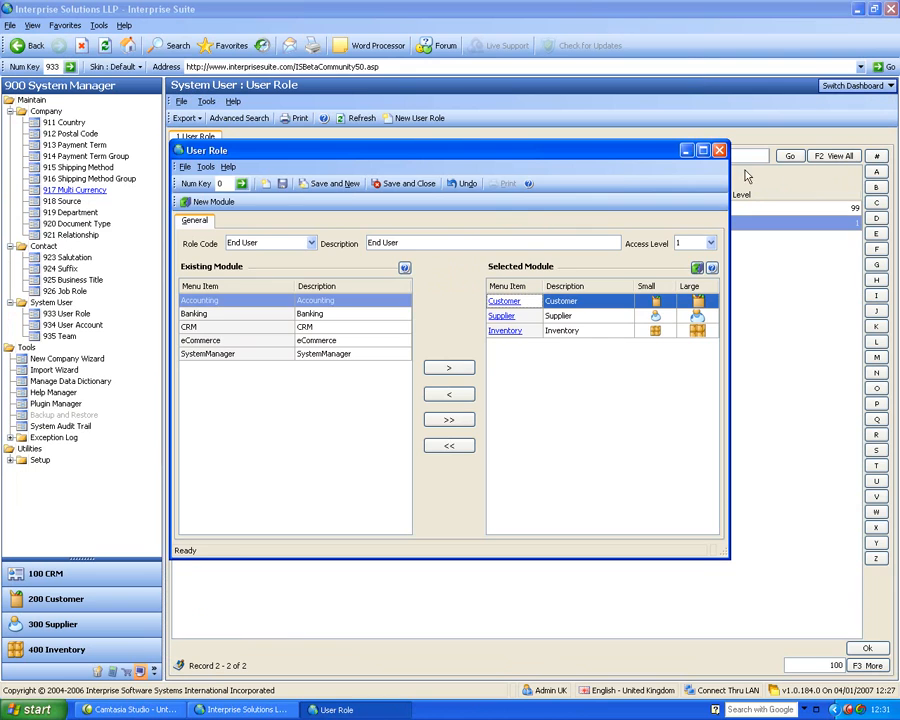
left_click(721, 150)
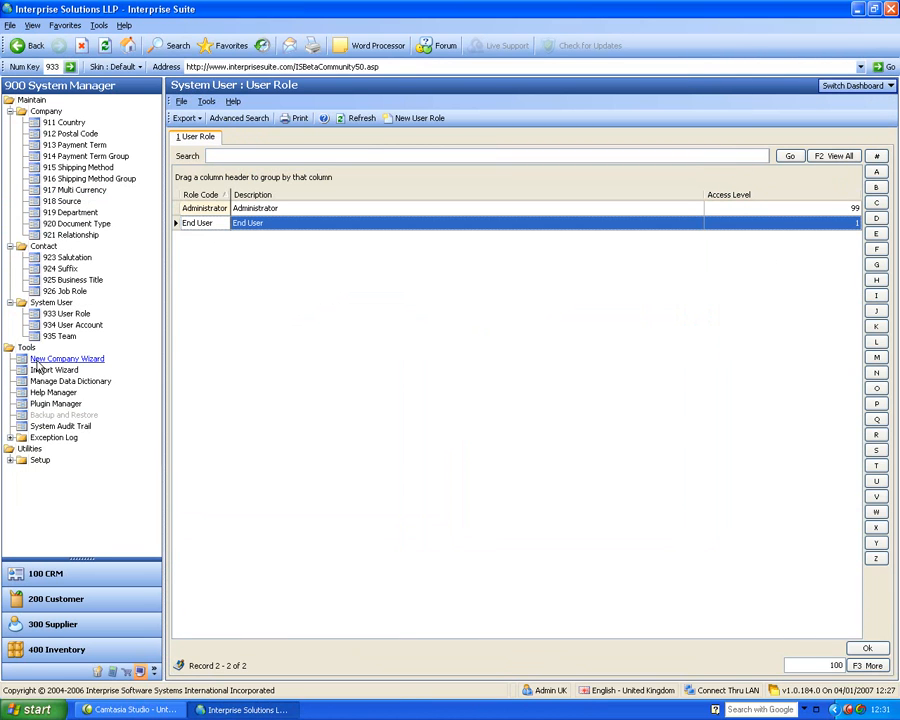
Open the Company Checklist from the Utilities setup folder and advance its wizard to the Company category.
left_click(10, 460)
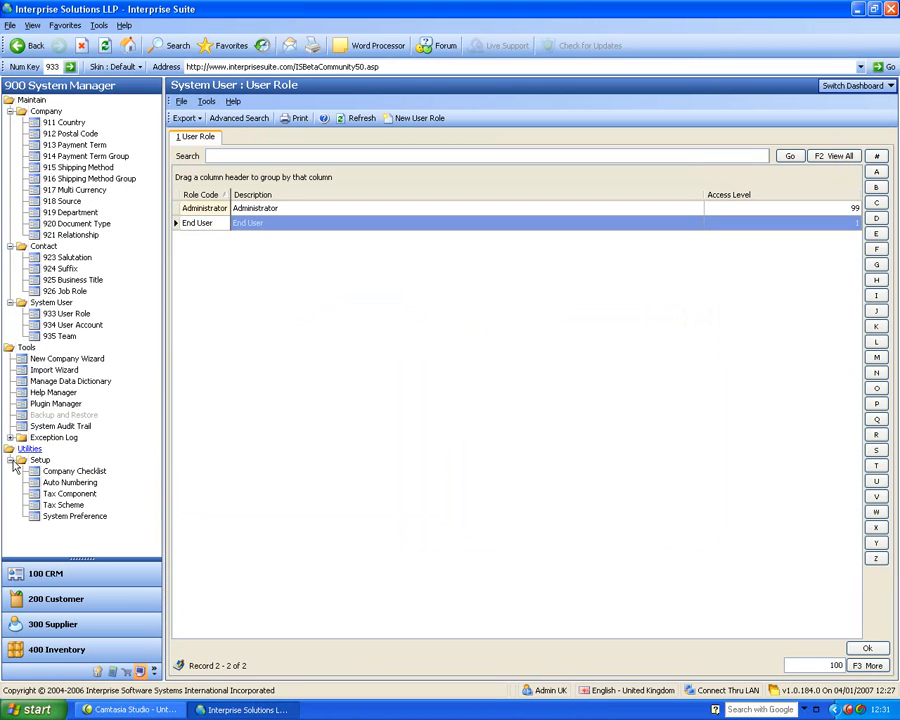
left_click(75, 472)
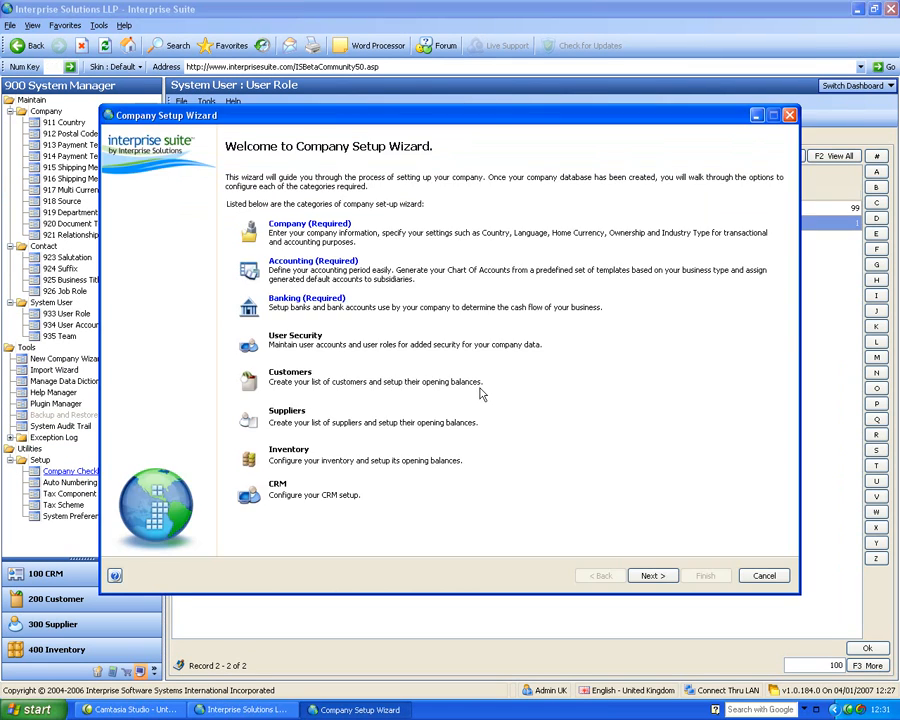
left_click_drag(420, 121, 451, 123)
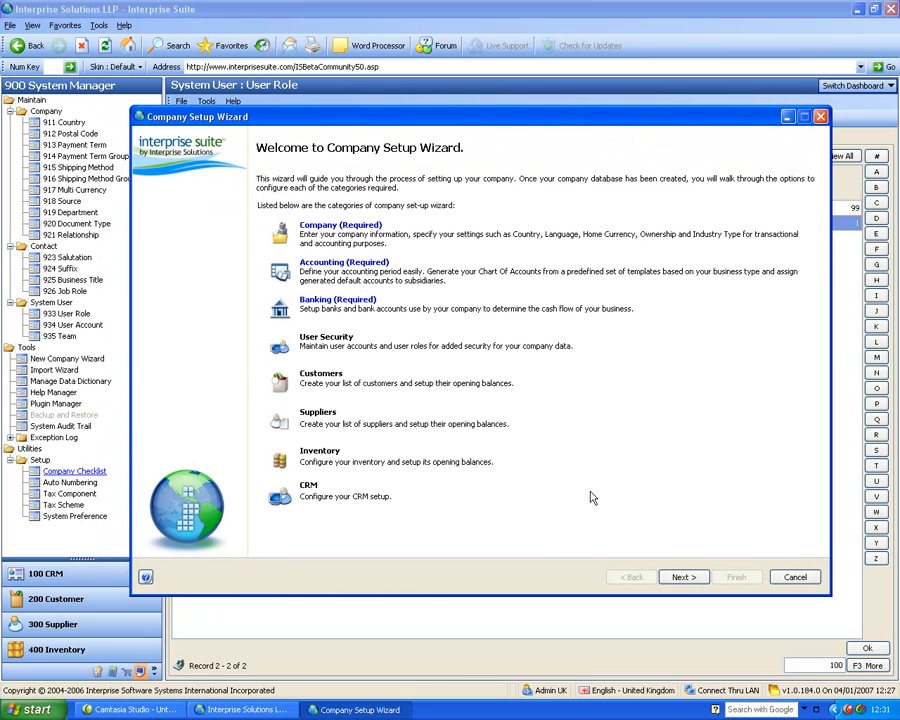
left_click(690, 581)
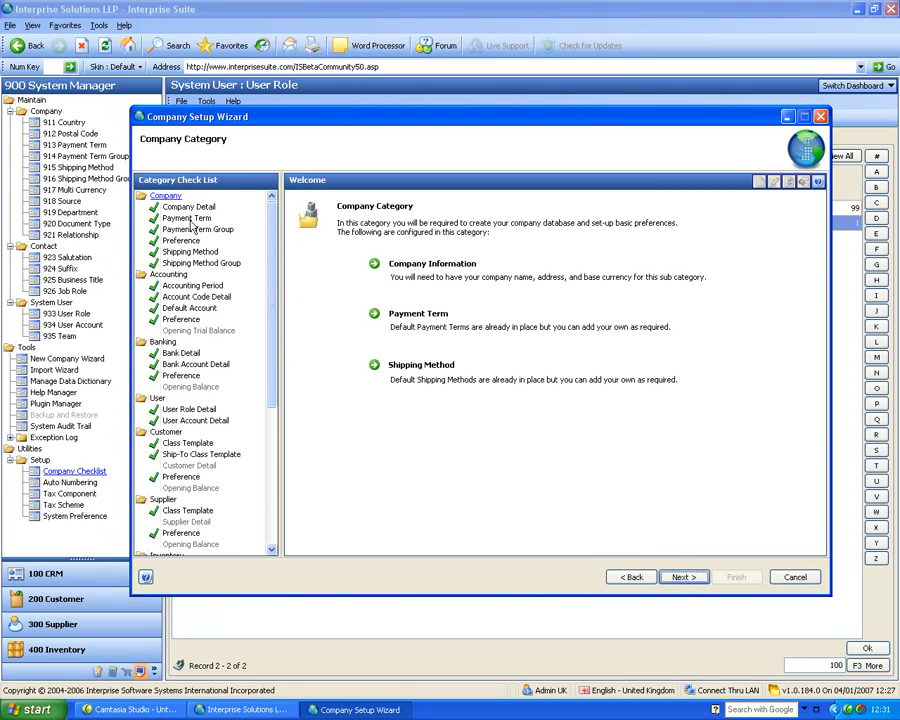
Review the Company Information, Payment Term, Payment Term Group and Preference pages of the Company category.
left_click(684, 577)
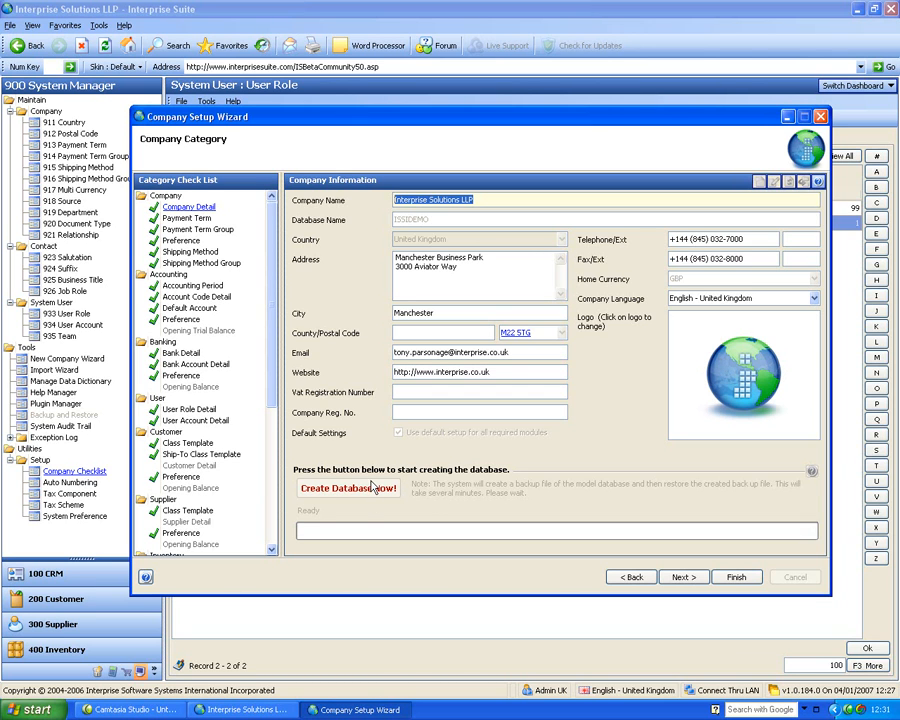
left_click(678, 583)
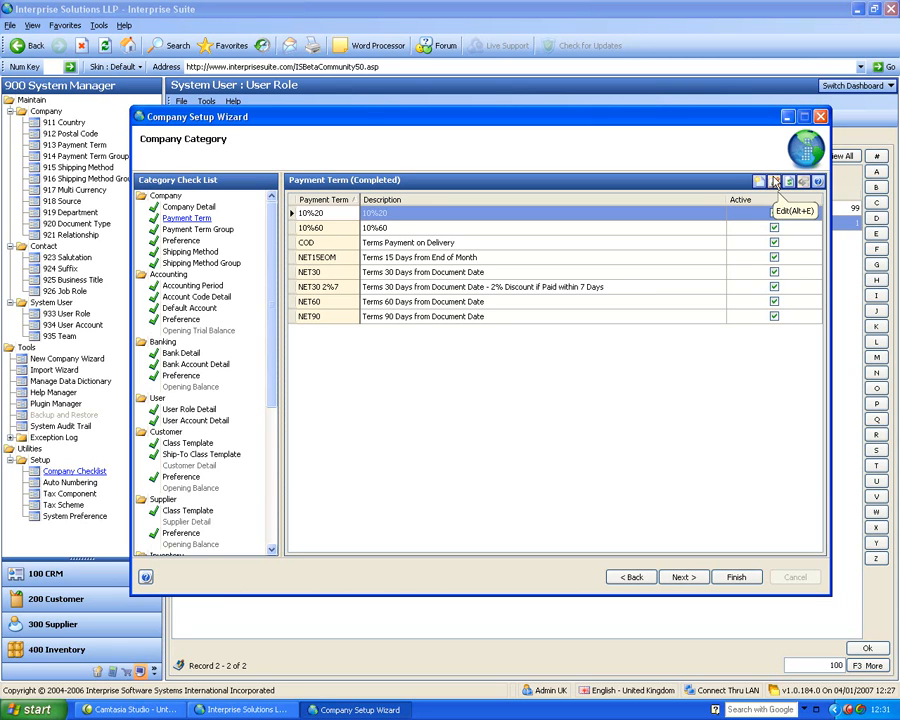
left_click(403, 274)
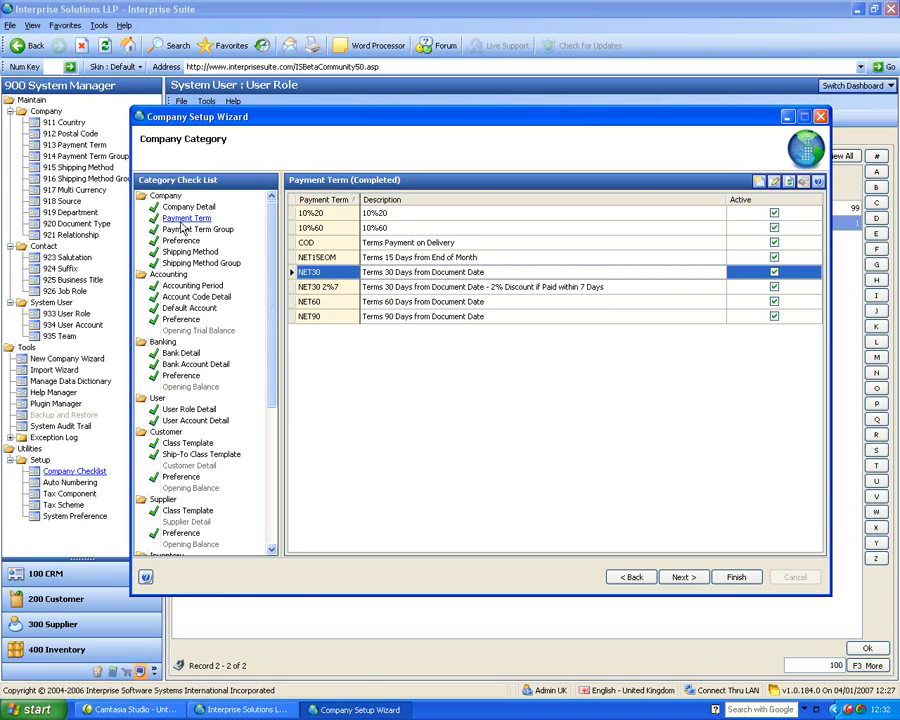
left_click(683, 577)
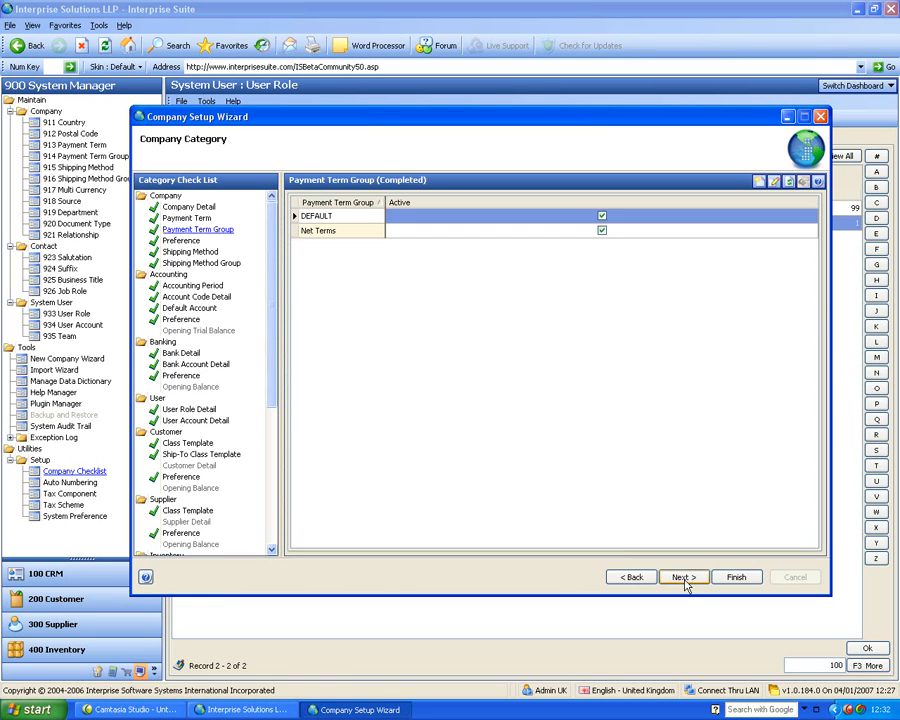
left_click(683, 578)
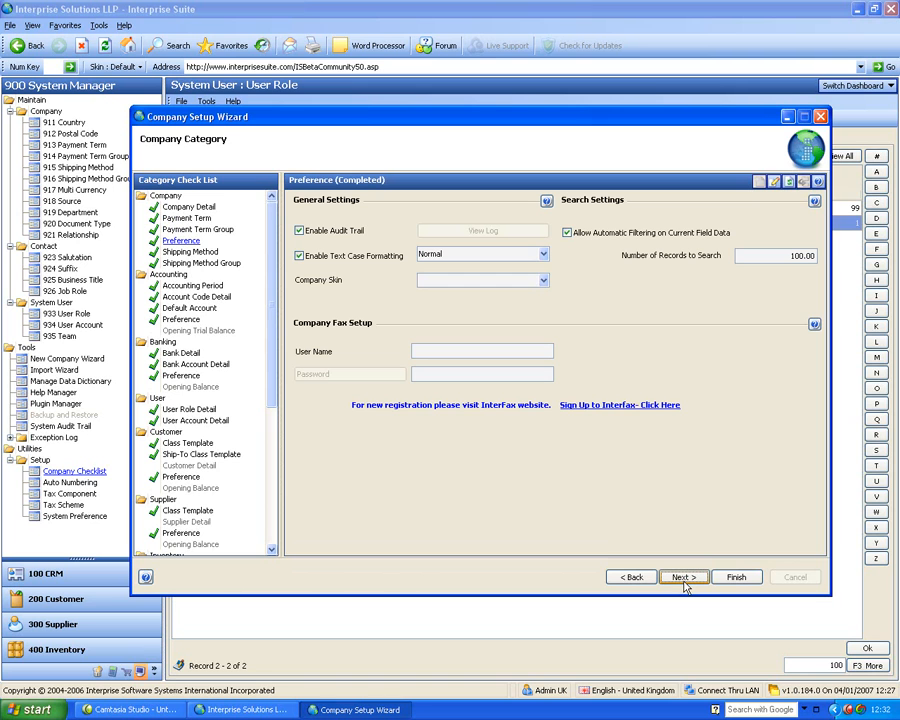
View the Accounting Period, Account Code Detail and Preference pages of the Accounting category.
left_click(209, 288)
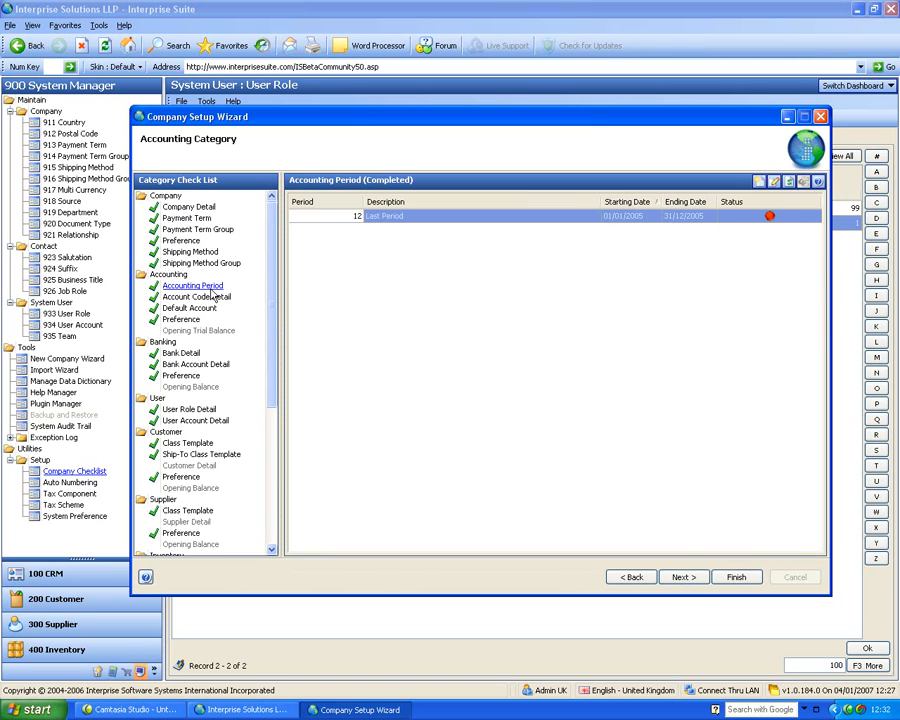
left_click(212, 298)
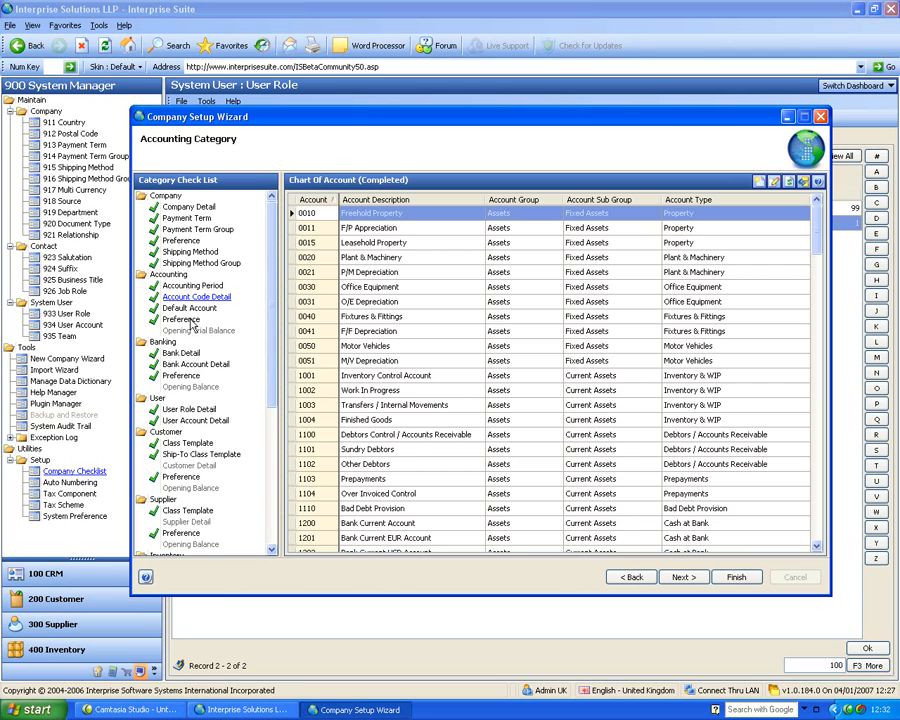
left_click(190, 321)
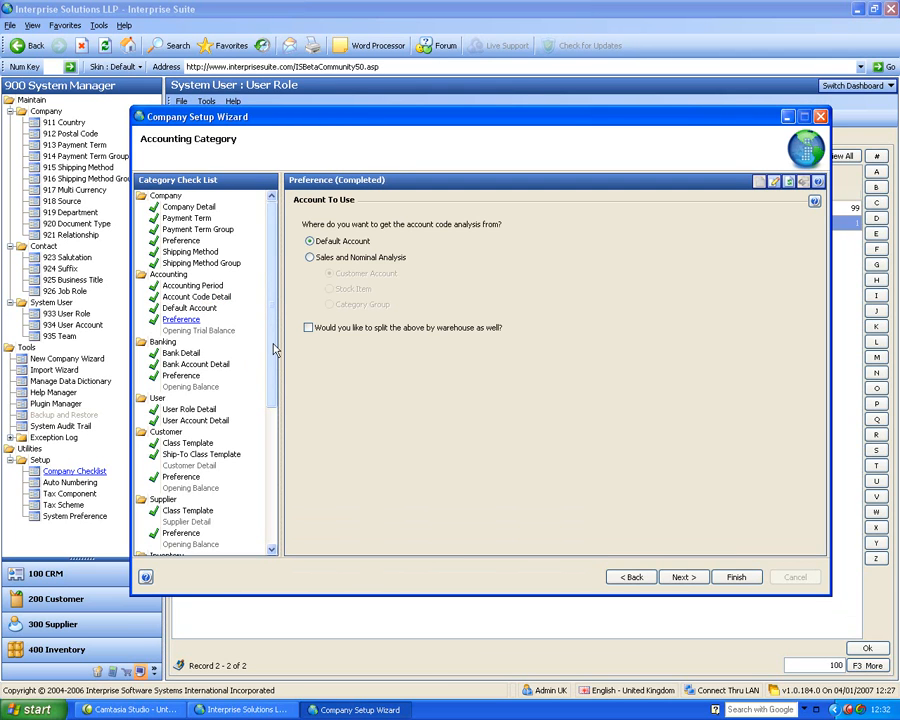
Show the Customer Detail list in the checklist, bring up the New Customer Wizard and cancel it.
left_click(188, 467)
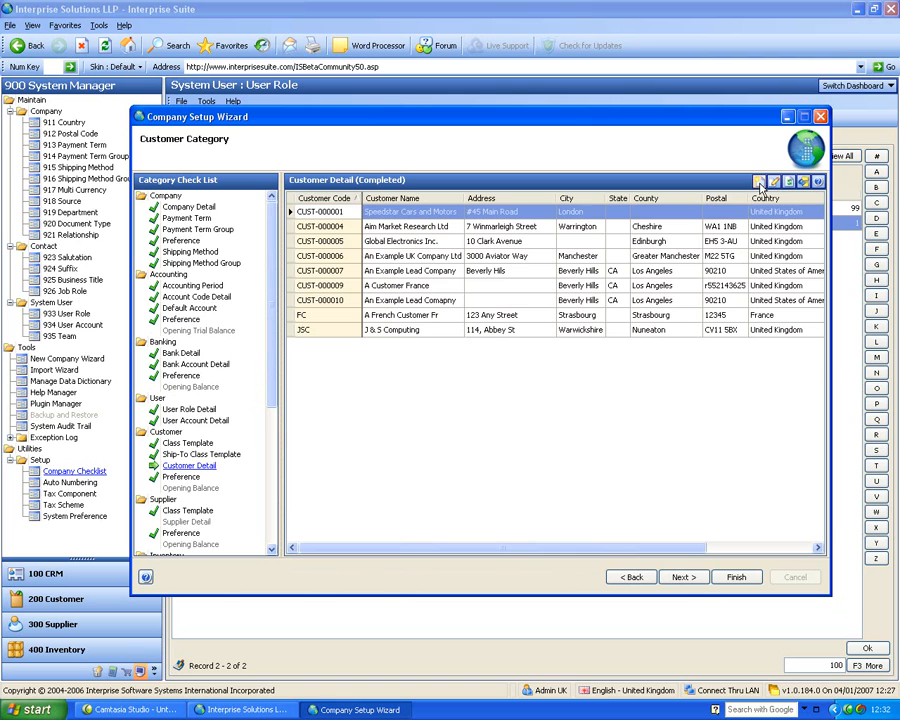
left_click(759, 182)
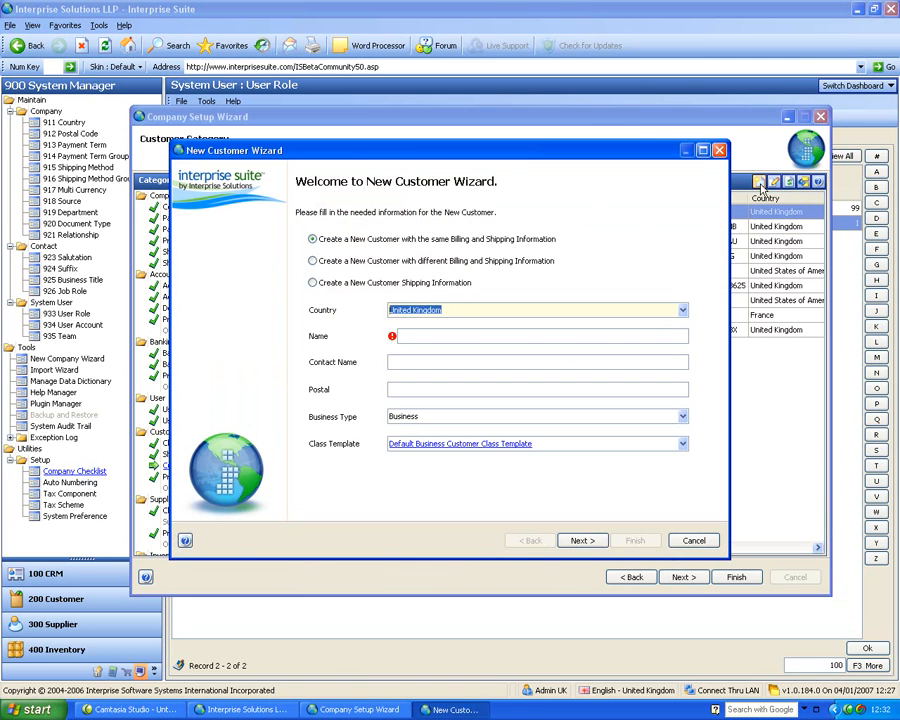
left_click(690, 538)
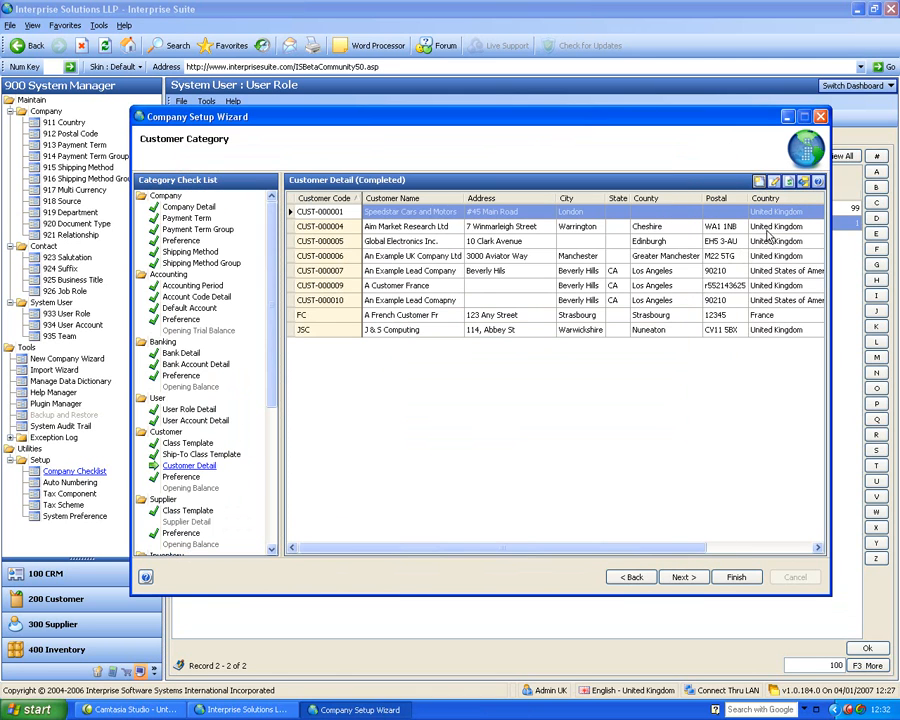
Start the Import Wizard from Customer Detail with Microsoft Excel File as the format, and list the Accounting tables.
left_click(804, 183)
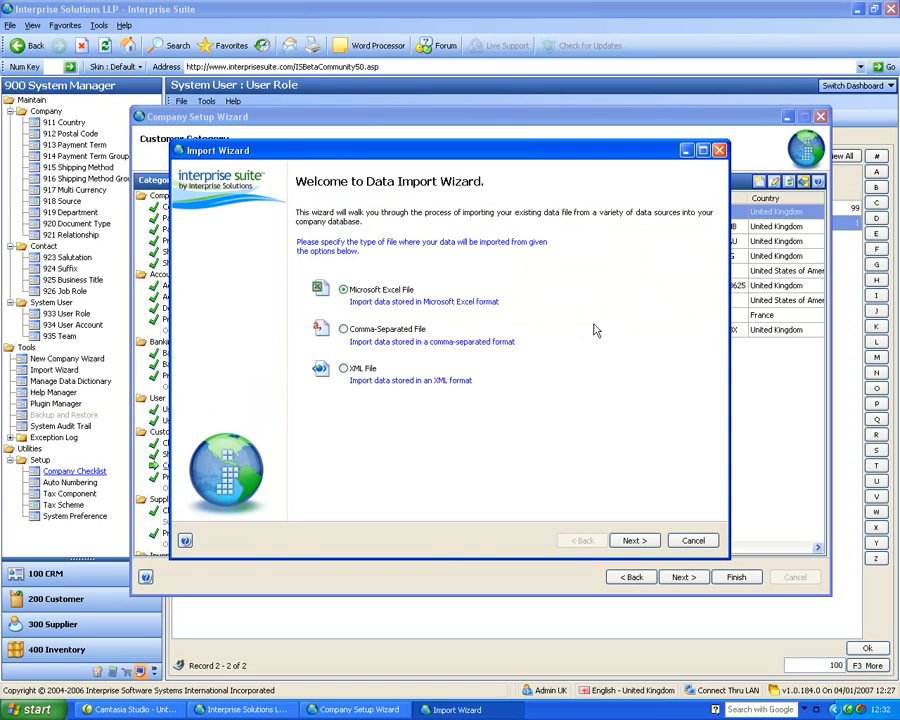
left_click(632, 540)
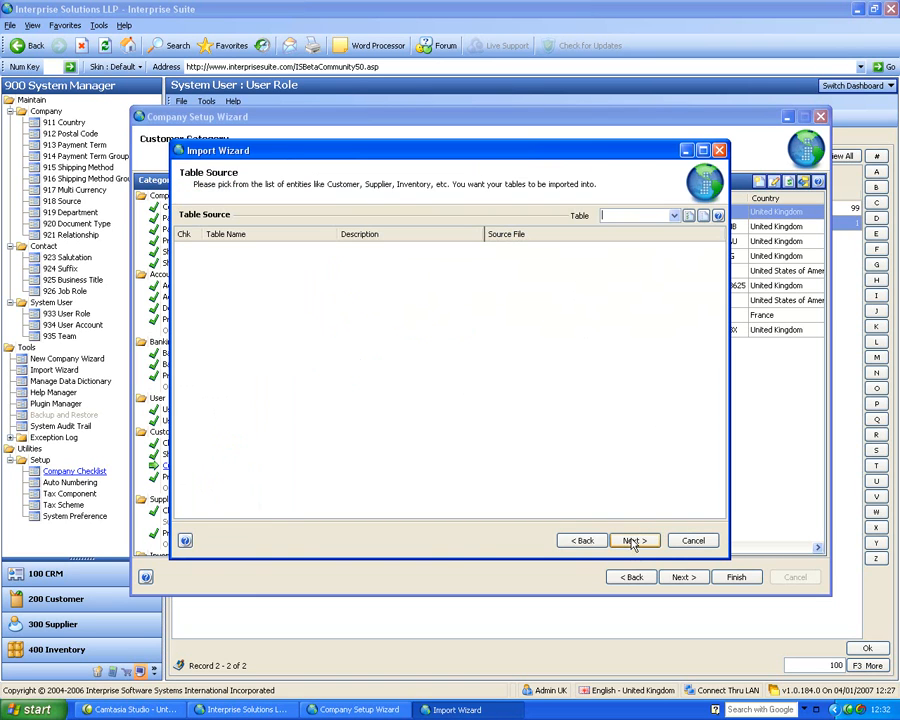
left_click(675, 216)
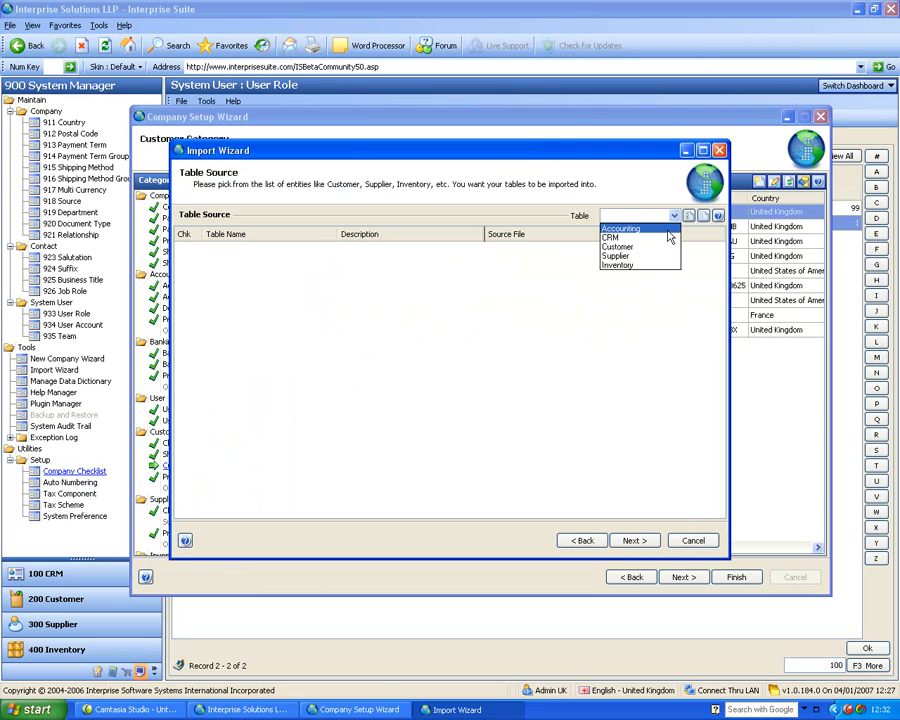
left_click(640, 228)
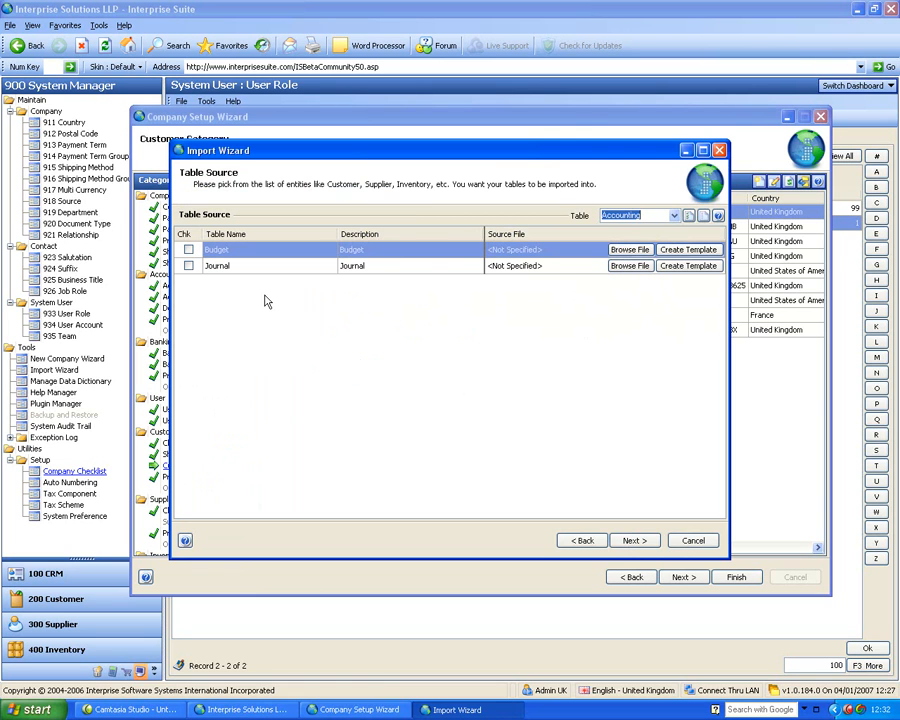
Review the tables available for import under CRM, Customer, Supplier and Inventory, ending back on the CRM tables.
left_click(675, 216)
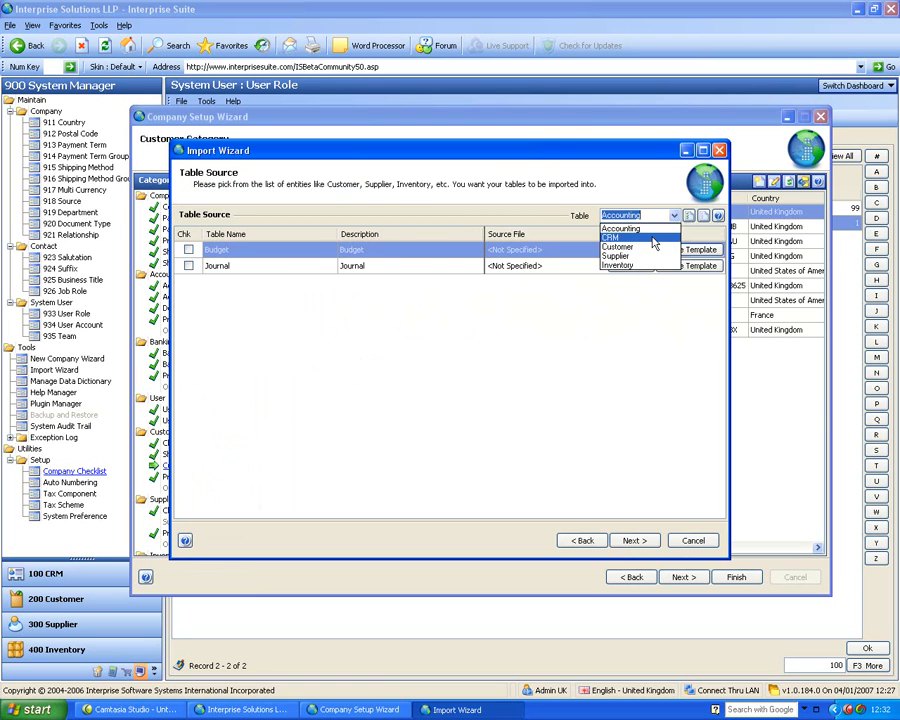
left_click(636, 237)
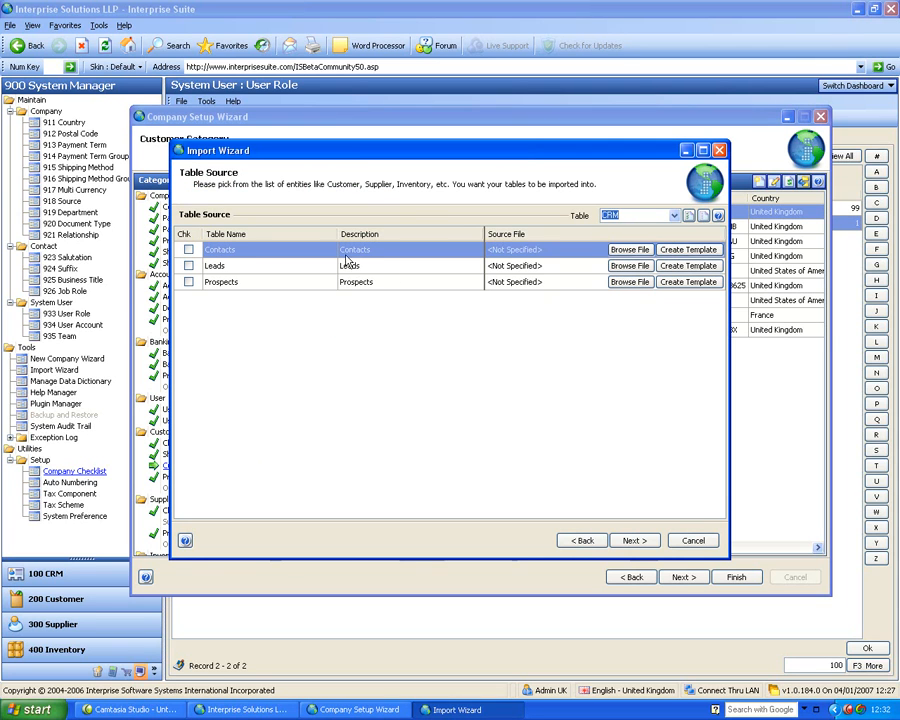
left_click(676, 215)
left_click(643, 249)
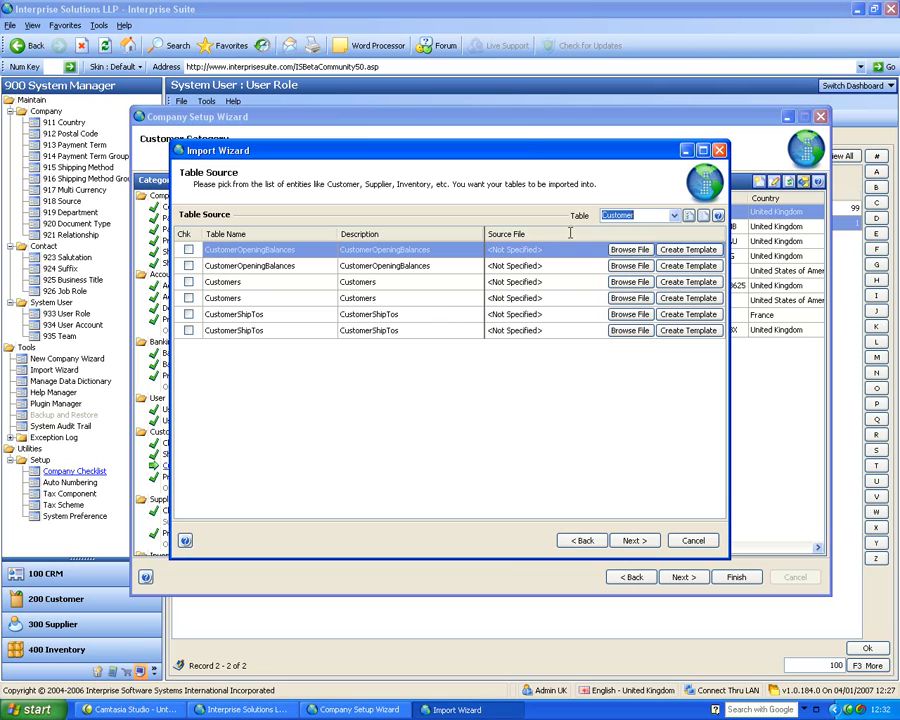
left_click(675, 216)
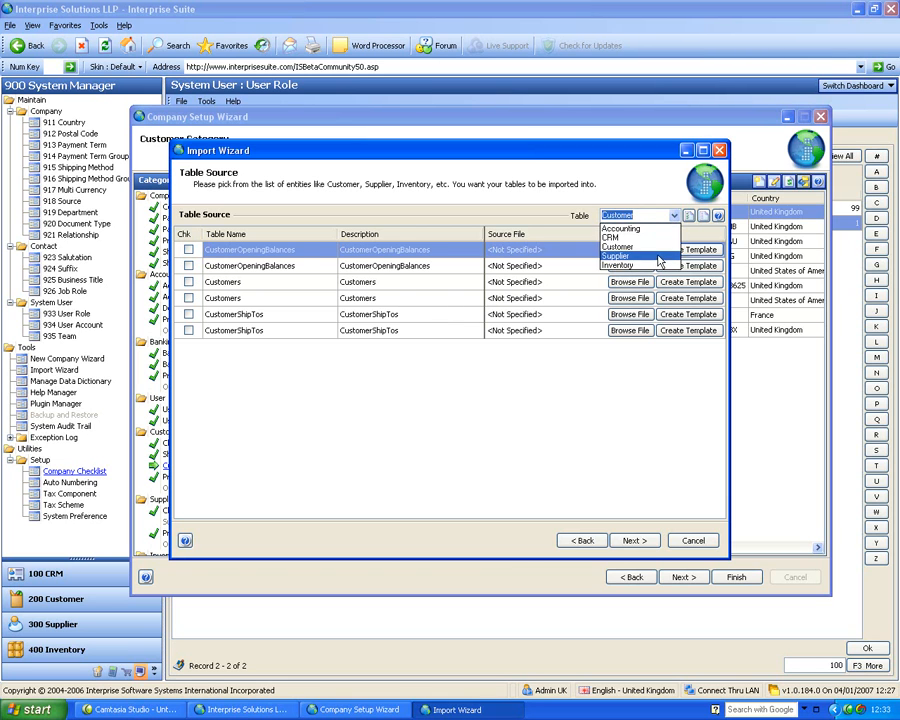
left_click(658, 259)
left_click(675, 216)
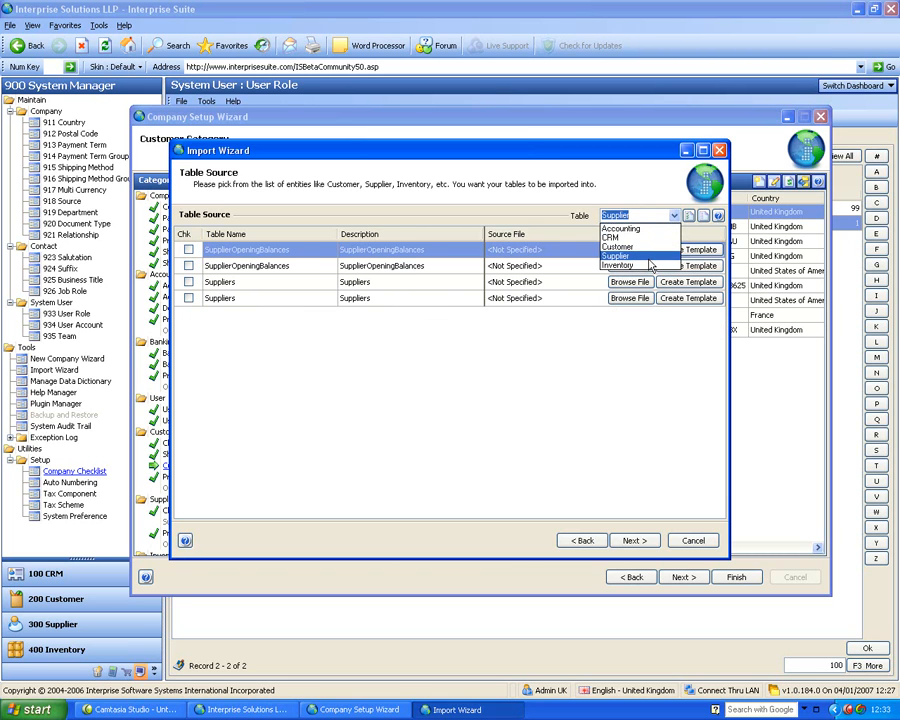
left_click(640, 256)
left_click(675, 216)
left_click(655, 265)
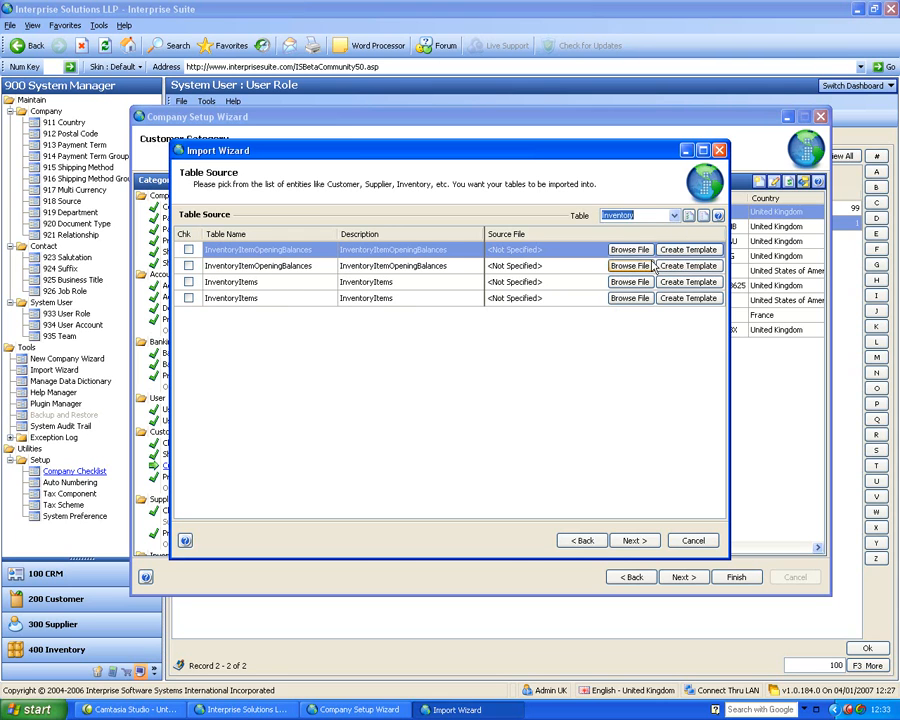
left_click(675, 216)
left_click(650, 237)
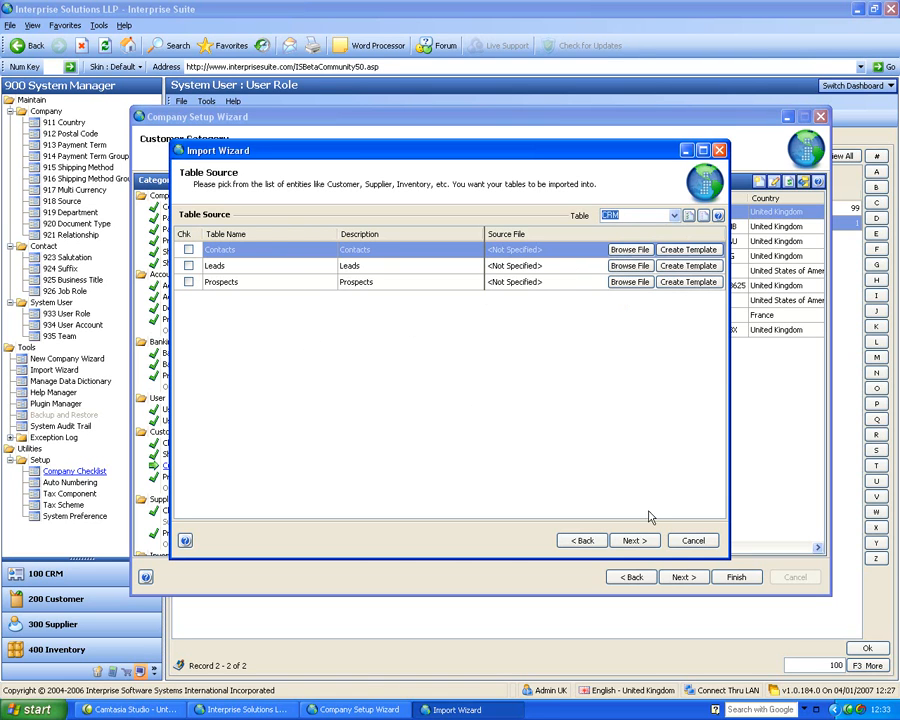
Cancel the Import Wizard, and finish the Company Setup Wizard after looking over the rest of the category checklist.
left_click(690, 540)
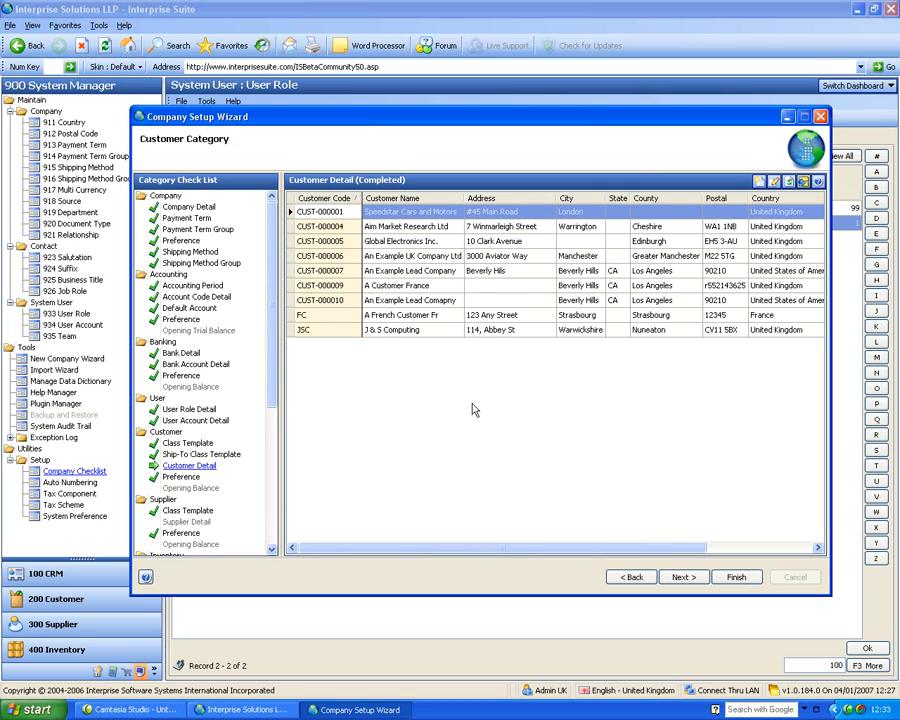
left_click_drag(272, 287, 283, 427)
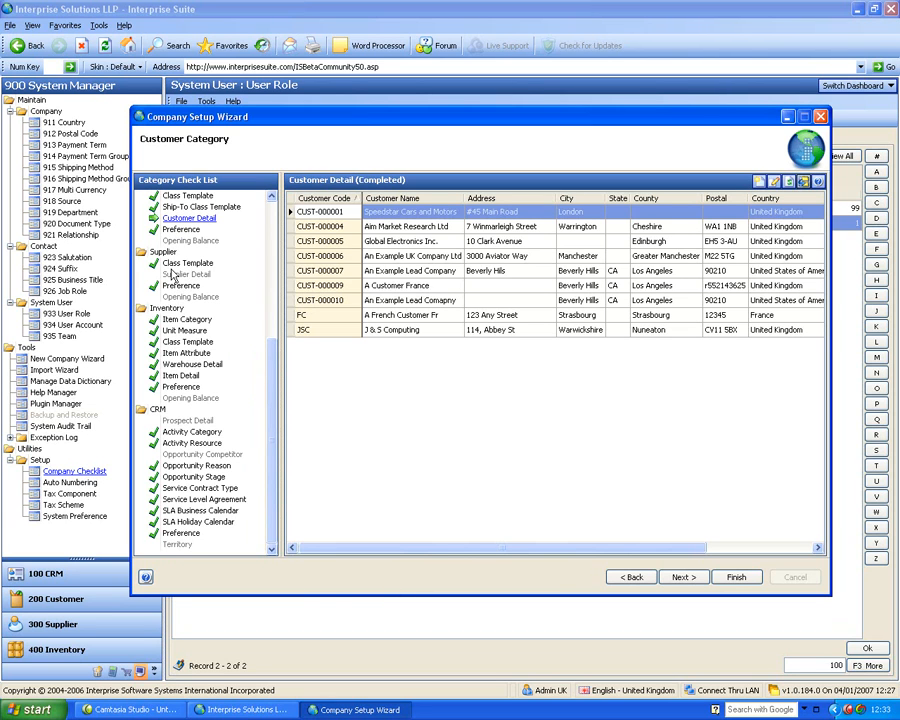
left_click(737, 578)
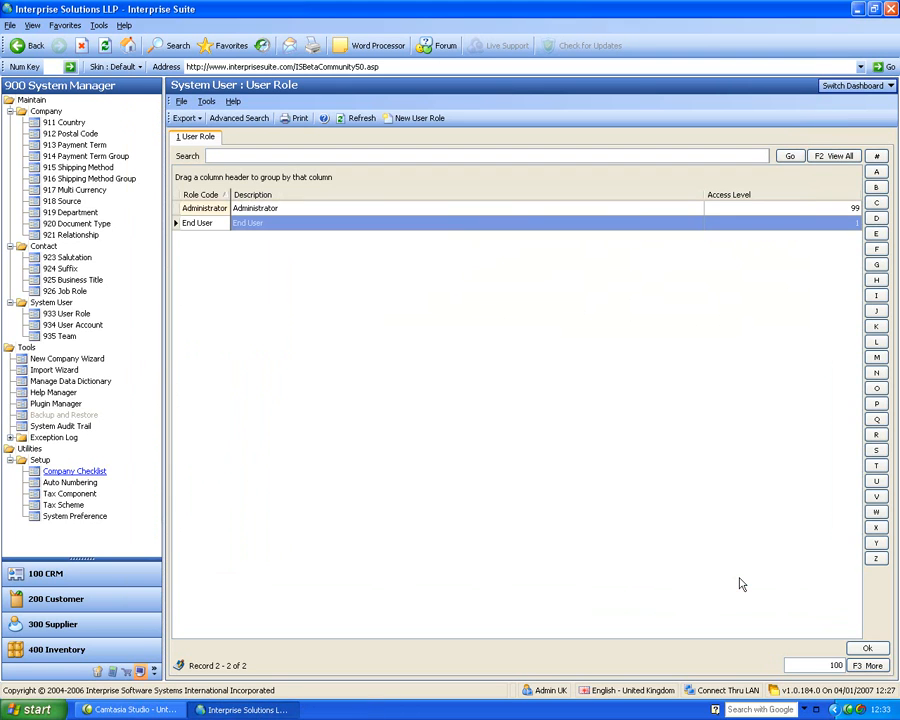
Look through the Setup utilities of the 200 Customer module and collapse them again.
left_click(43, 607)
left_click(22, 460)
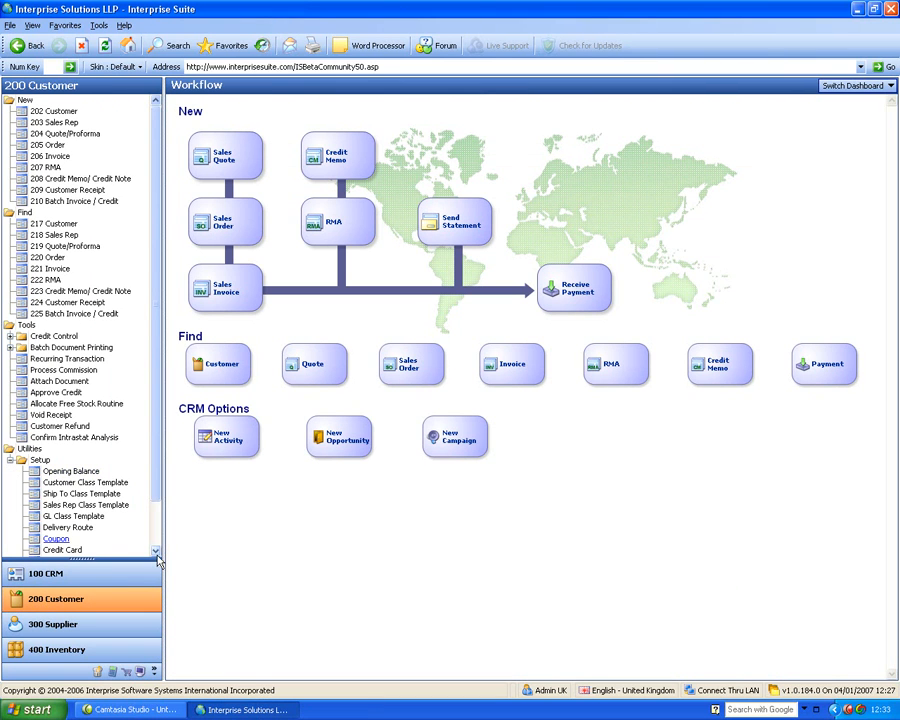
scroll(78, 550, "down", 1)
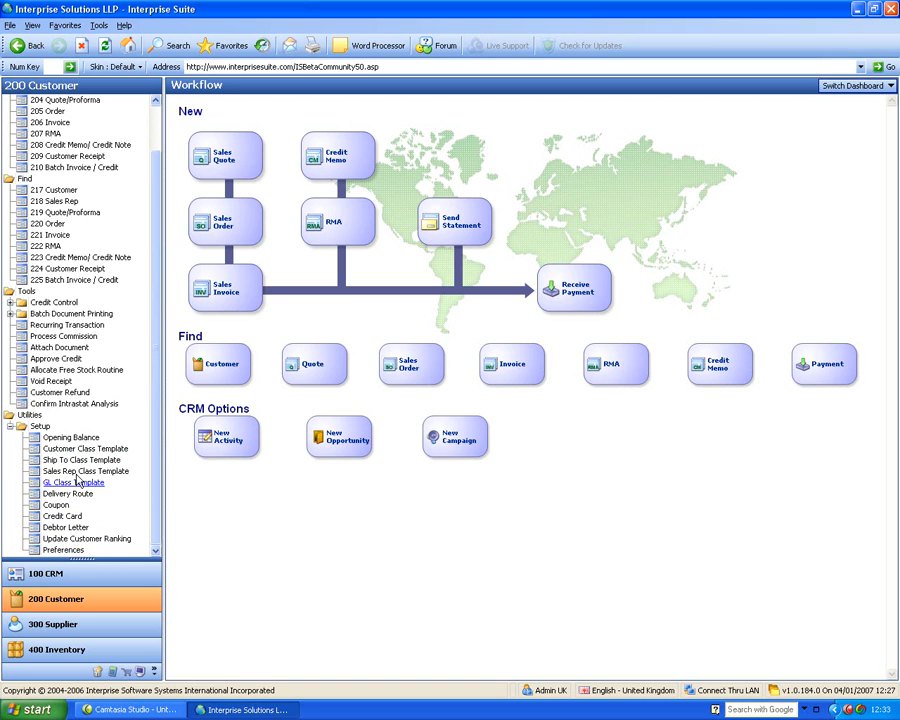
left_click(10, 427)
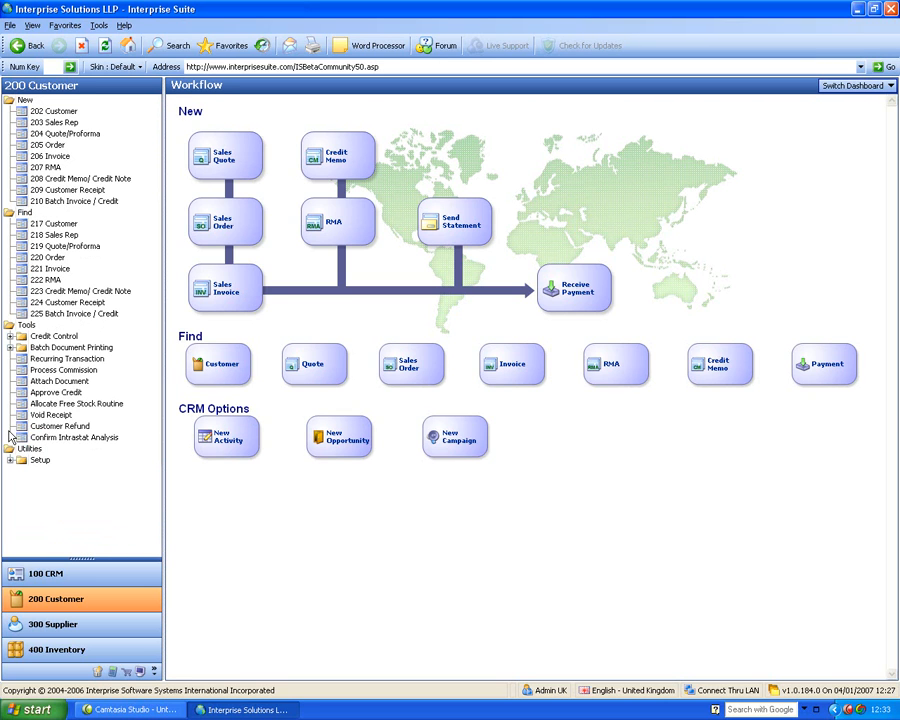
Start the Import Wizard from System Manager and create a template for the CRM Prospects table.
left_click(141, 671)
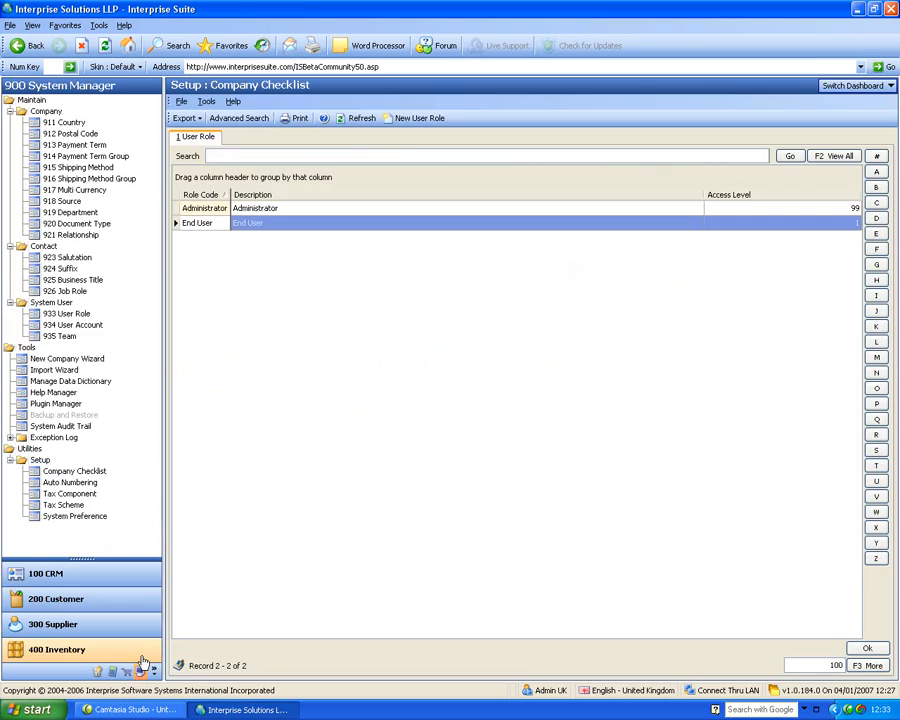
left_click(40, 370)
left_click(650, 541)
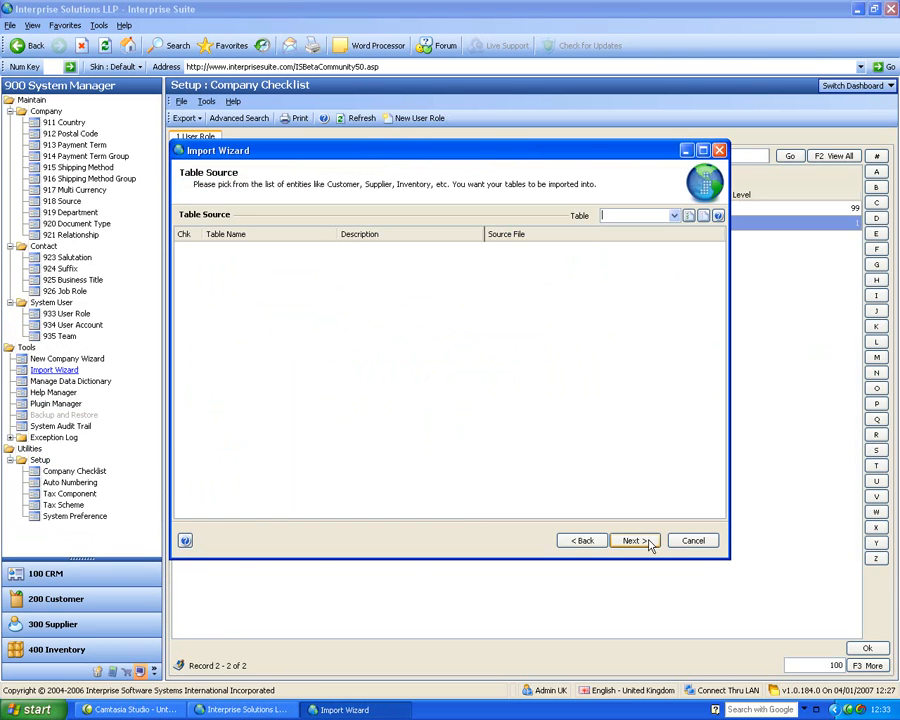
left_click(674, 216)
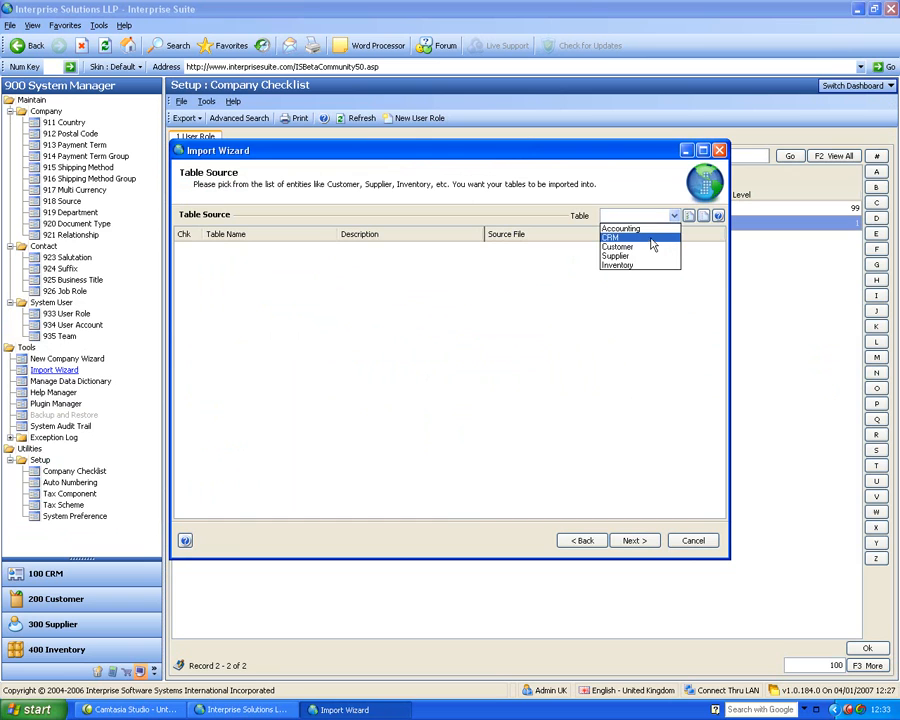
left_click(655, 240)
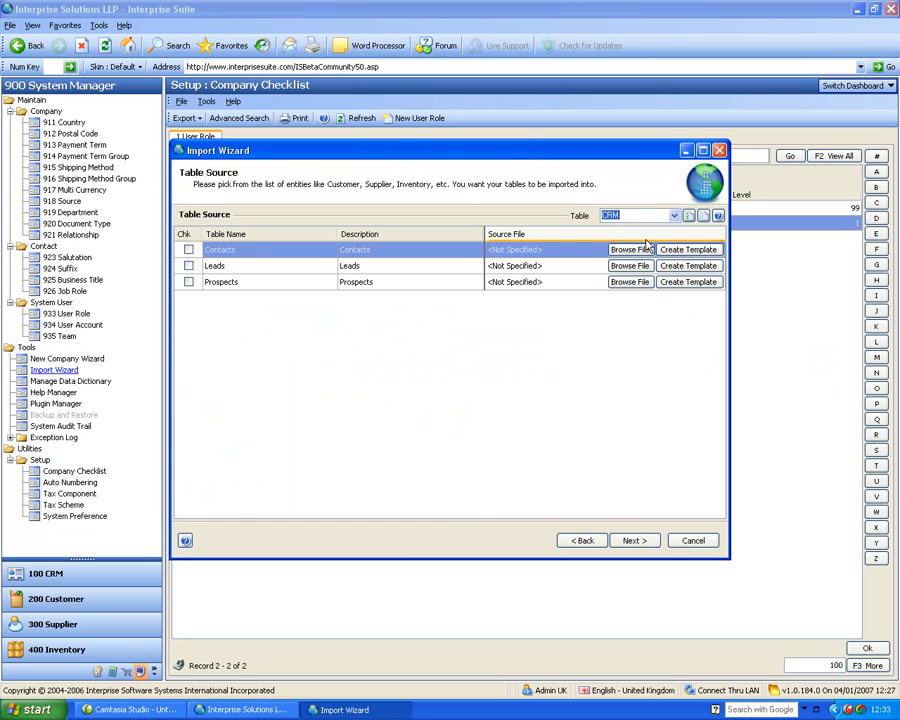
left_click(189, 283)
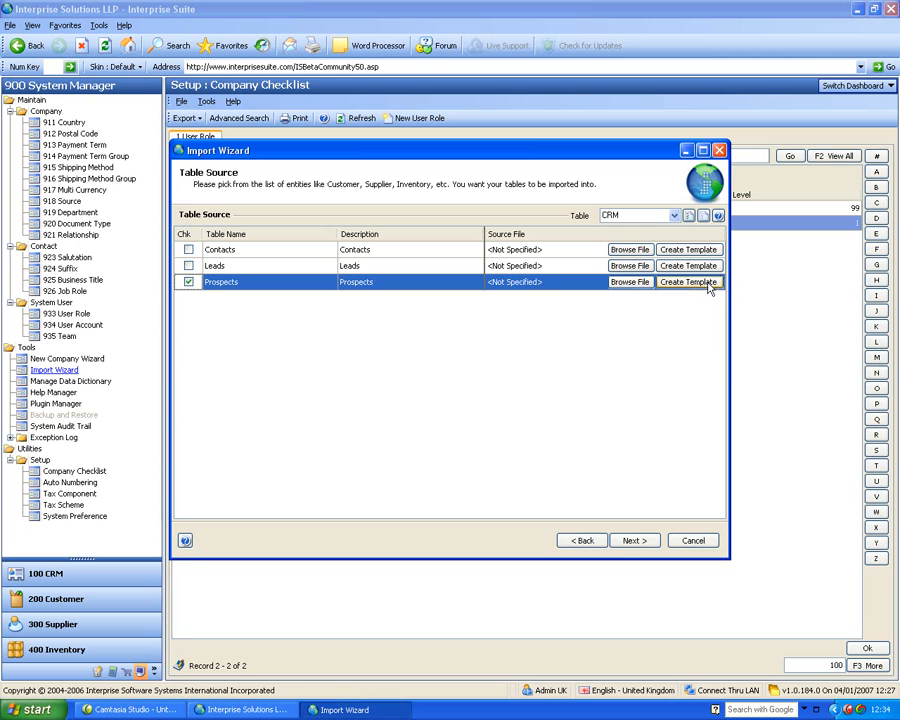
left_click(699, 282)
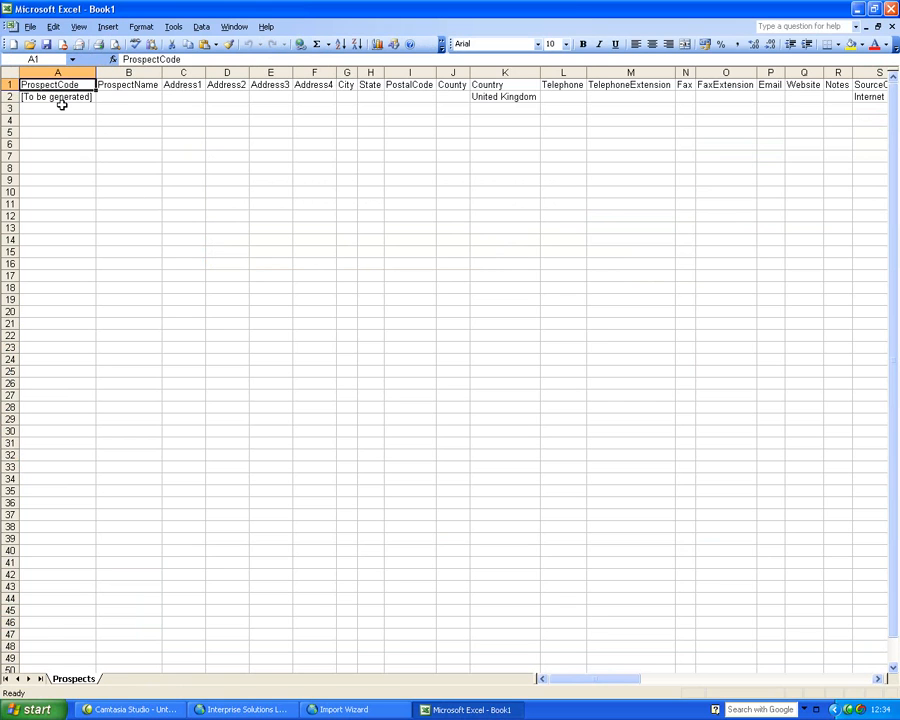
Examine the column headings of the Prospects template from ProspectName through the address fields to State.
left_click(126, 87)
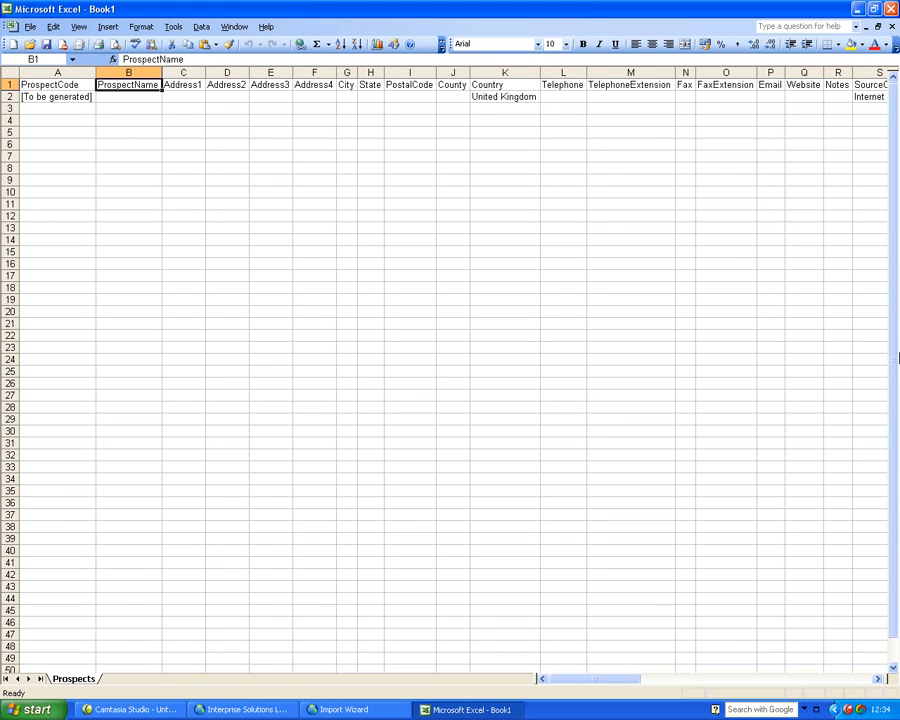
left_click(185, 85)
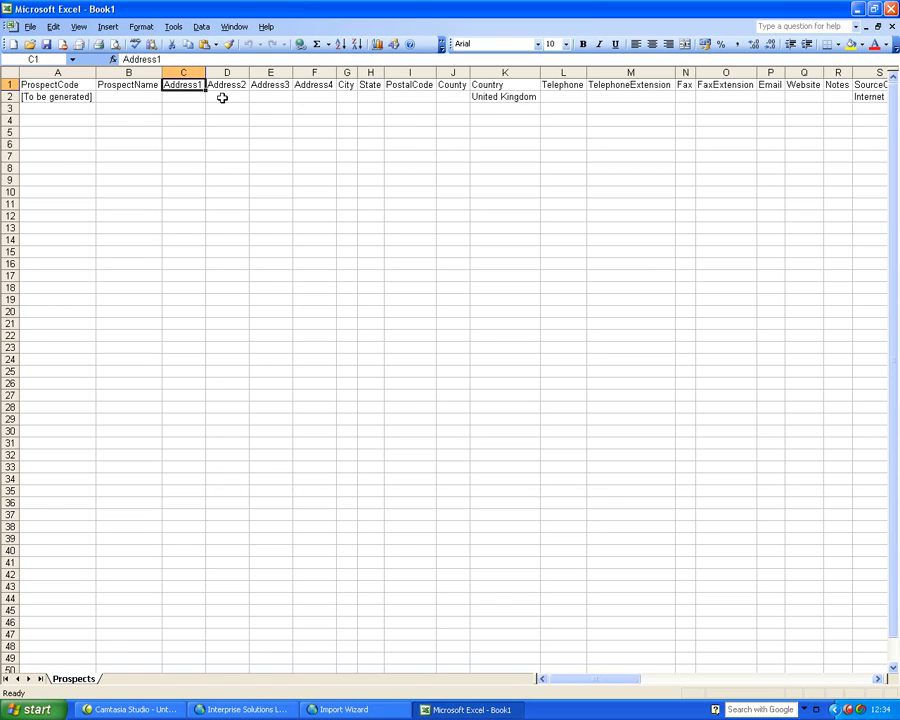
left_click(225, 87)
left_click(268, 86)
left_click(308, 86)
left_click(346, 86)
left_click(370, 86)
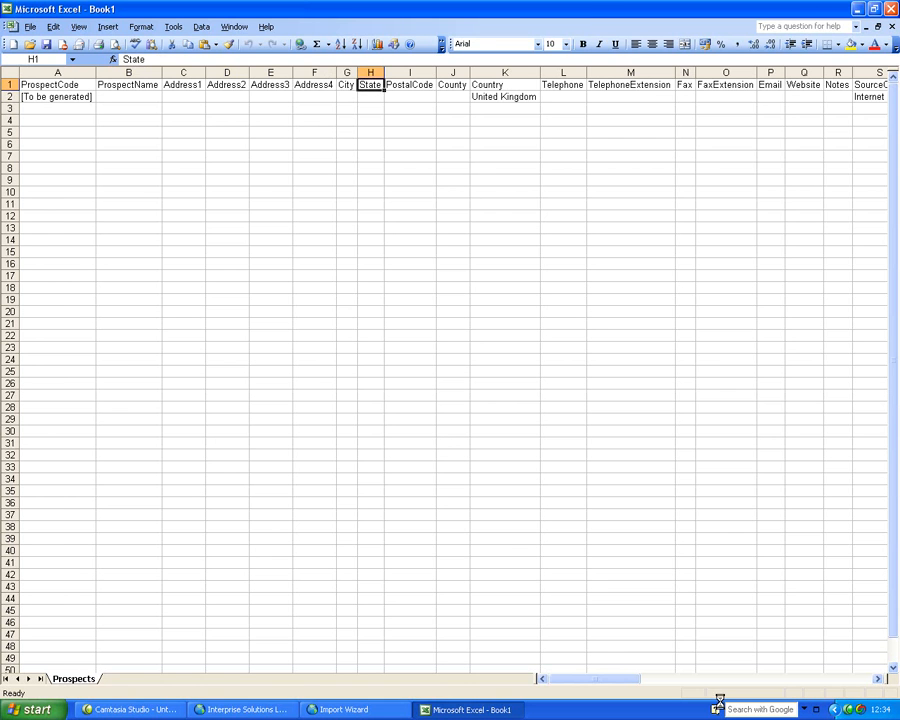
mouse_move(613, 683)
left_mouse_down()
mouse_move(715, 682)
mouse_move(600, 681)
left_mouse_up()
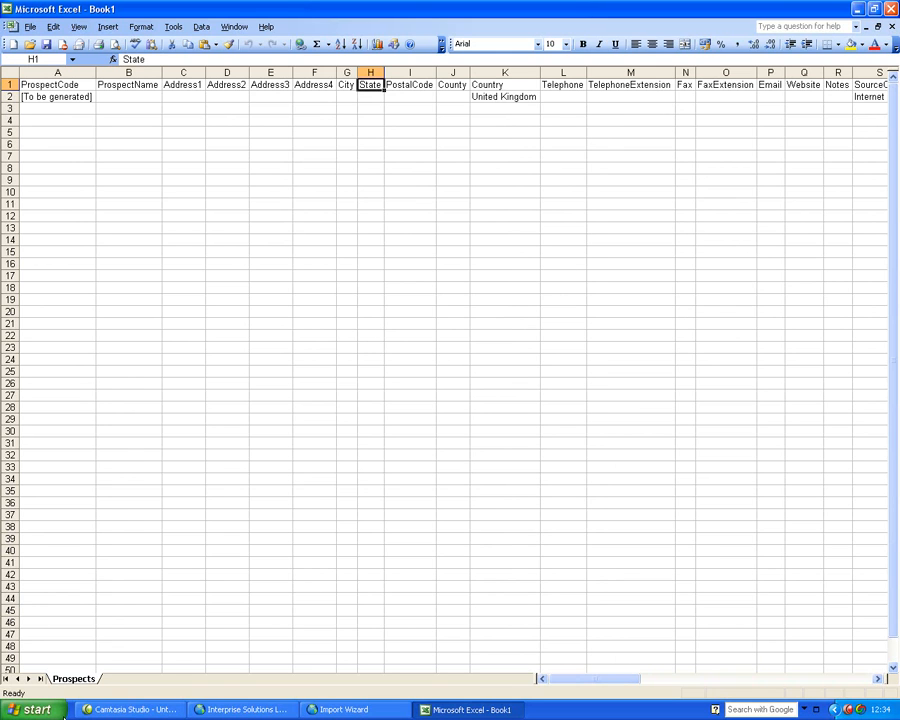
Switch to Windows Explorer, browse to Local Disk (C:) and open the Prospects workbook.
right_click(57, 712)
left_click(70, 584)
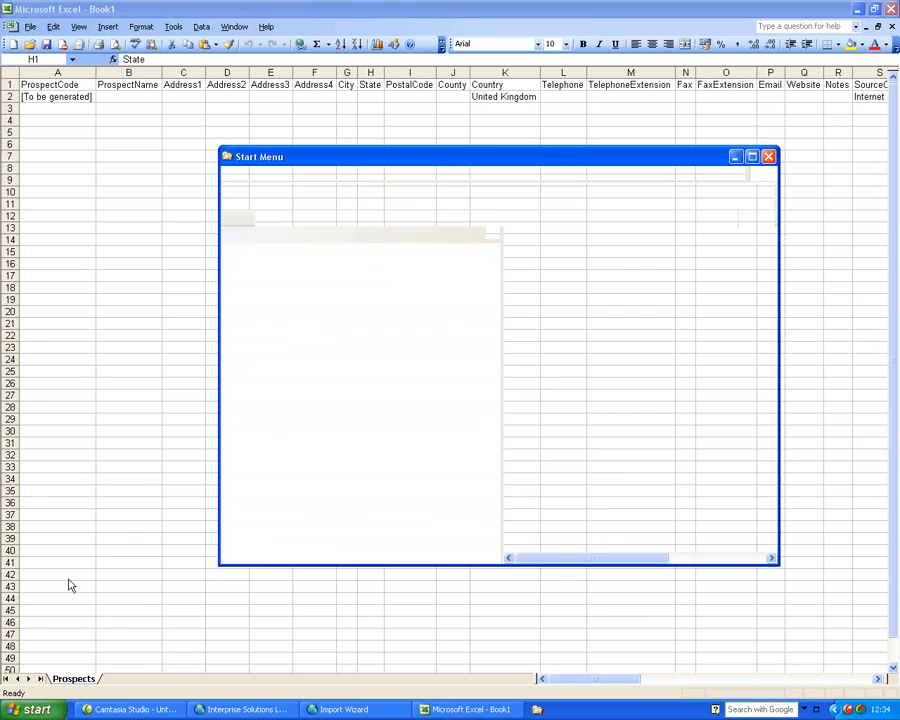
left_click(287, 285)
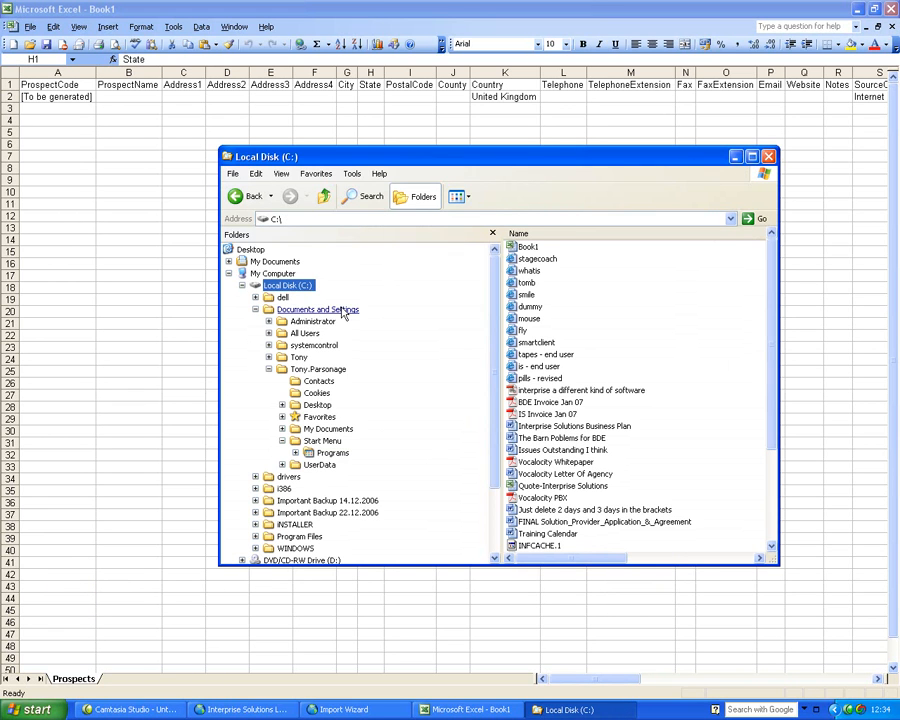
left_click(526, 247)
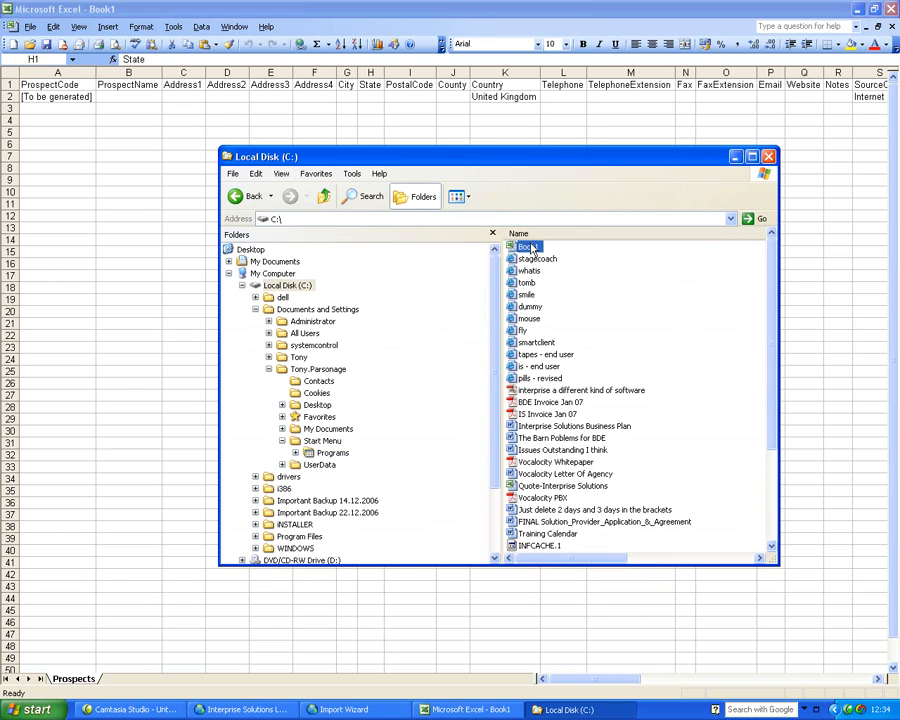
left_click_drag(775, 436, 781, 525)
left_click(523, 428)
double_click(523, 428)
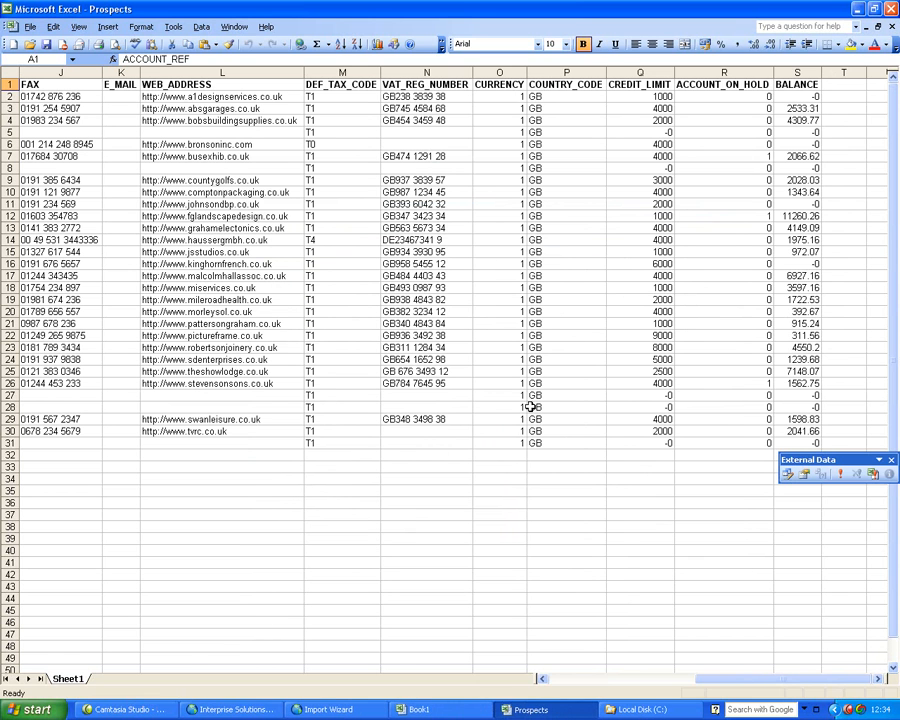
Arrange the Prospects workbook window below Book1's heading row, with its ACCOUNT_REF column in view.
left_click(877, 26)
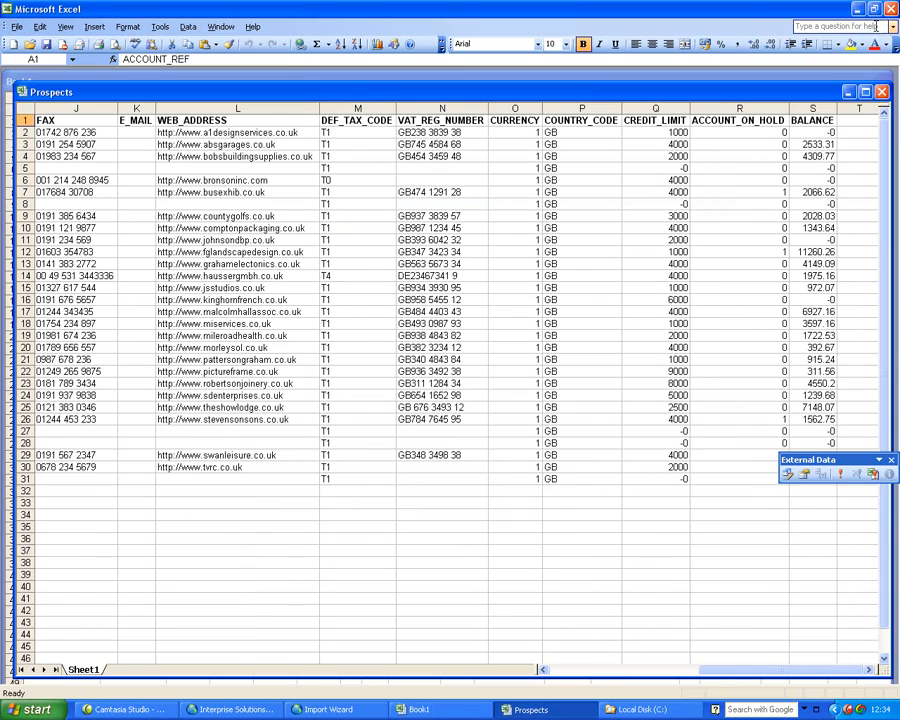
left_click_drag(683, 93, 675, 200)
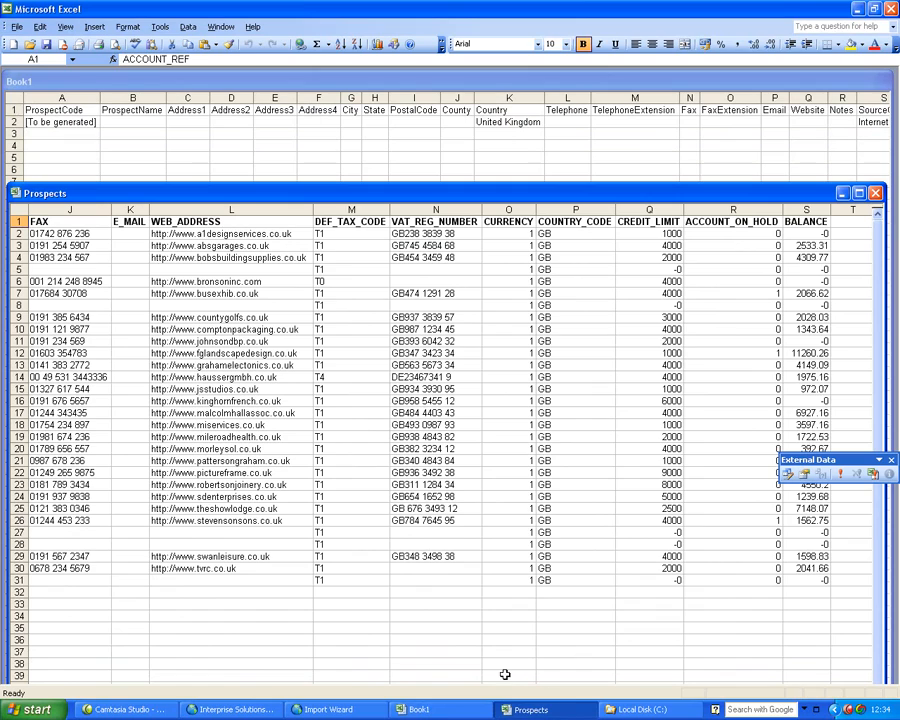
left_click_drag(489, 195, 489, 75)
left_click(543, 640)
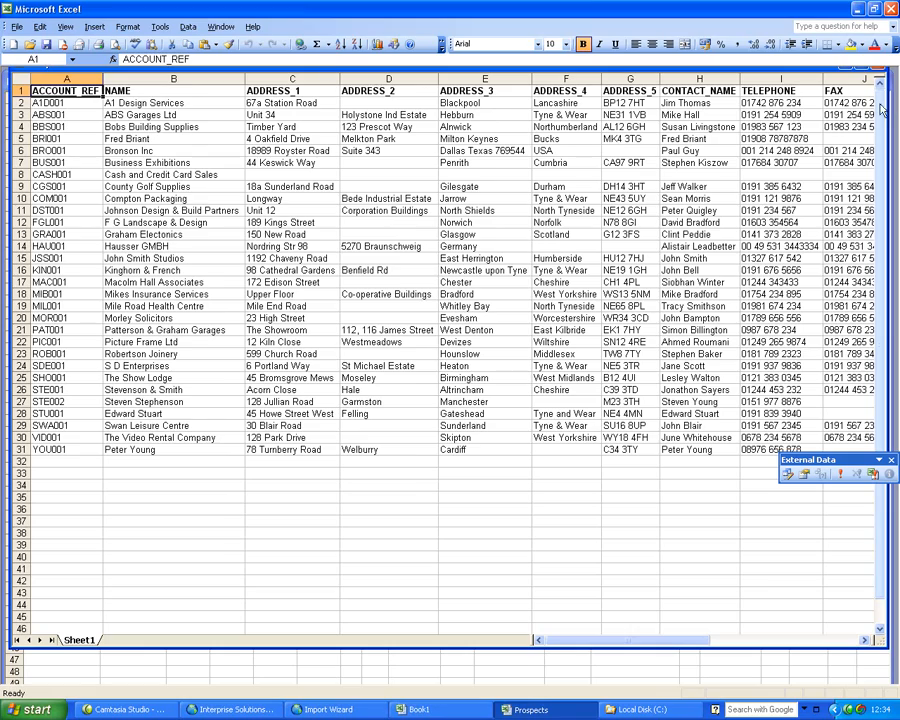
left_click_drag(823, 68, 822, 121)
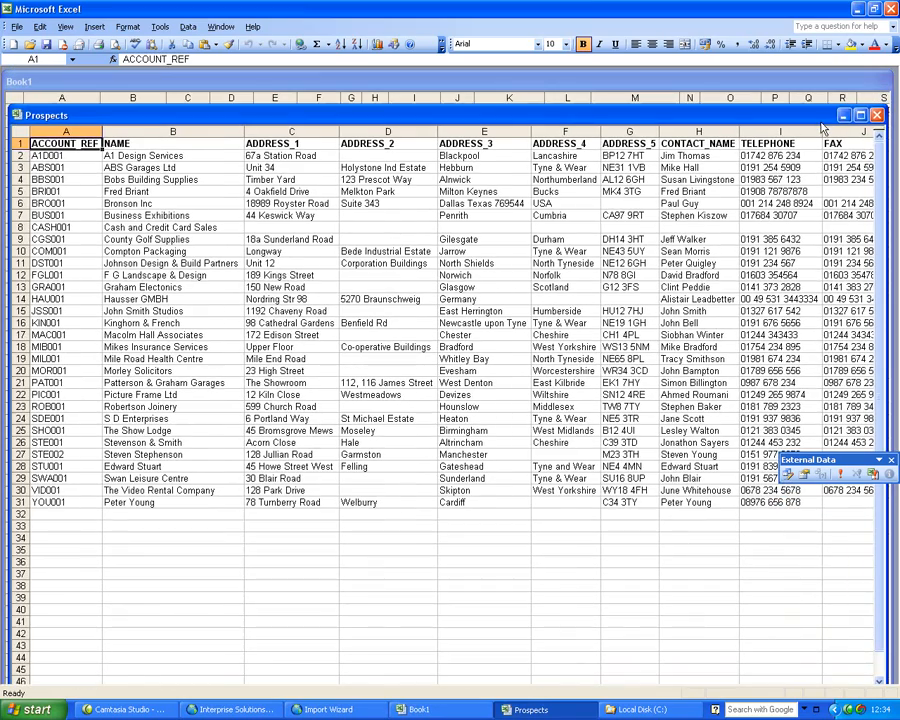
left_click_drag(561, 123, 561, 211)
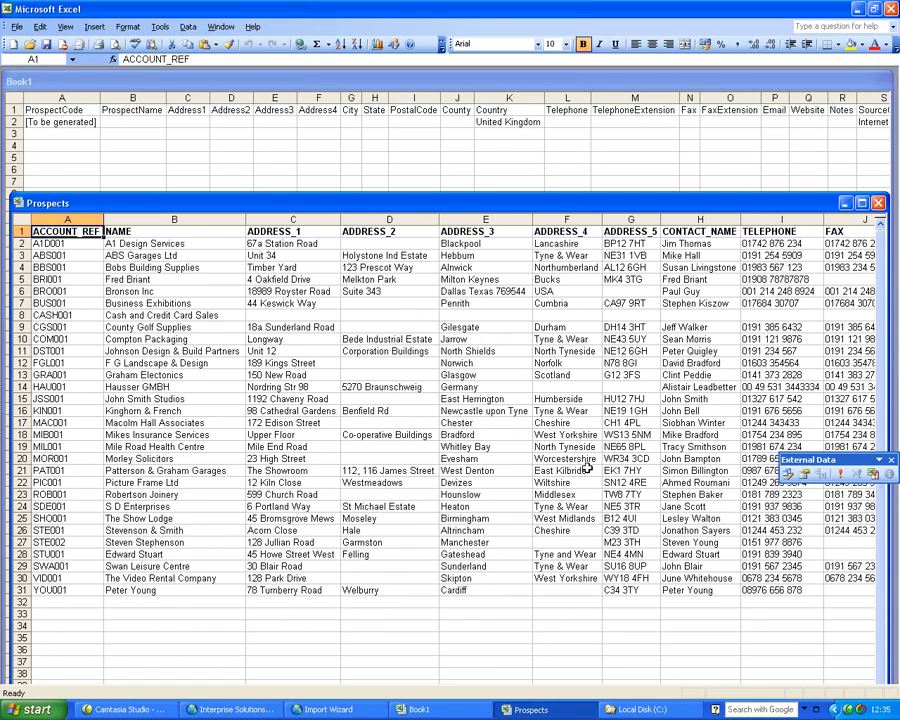
Replace the ACCOUNT_REF heading in cell A1 of the Prospects workbook with ProspectCode.
type("P")
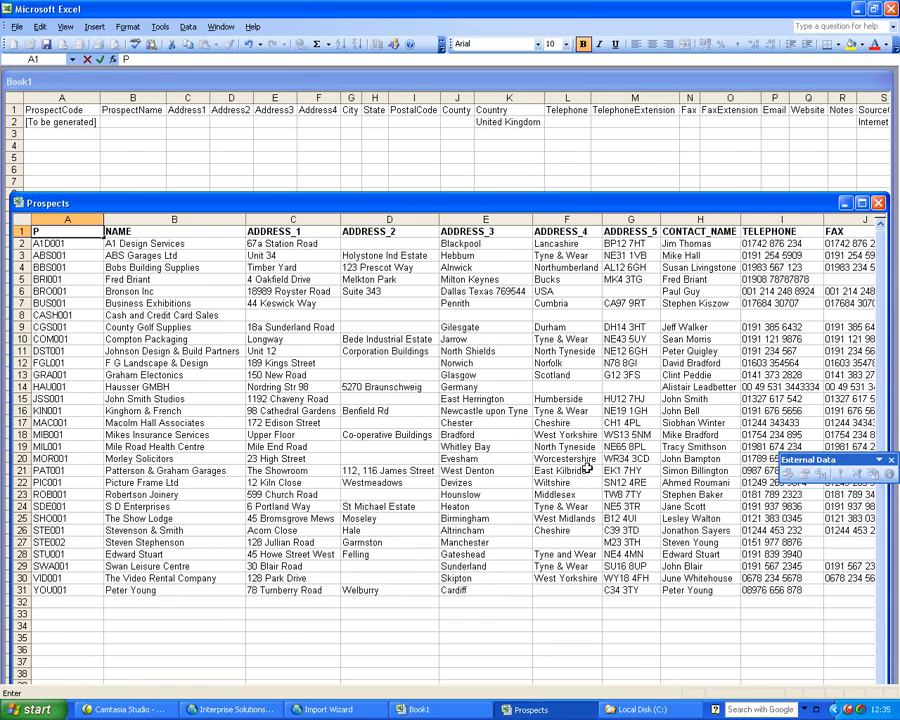
type("rospec")
key("BackSpace")
key("BackSpace")
key("BackSpace")
type("[pe")
key("BackSpace")
key("BackSpace")
type("pectCode")
key("Tab")
Replace the NAME heading in cell B1 of the Prospects workbook with ProspectName.
type("P")
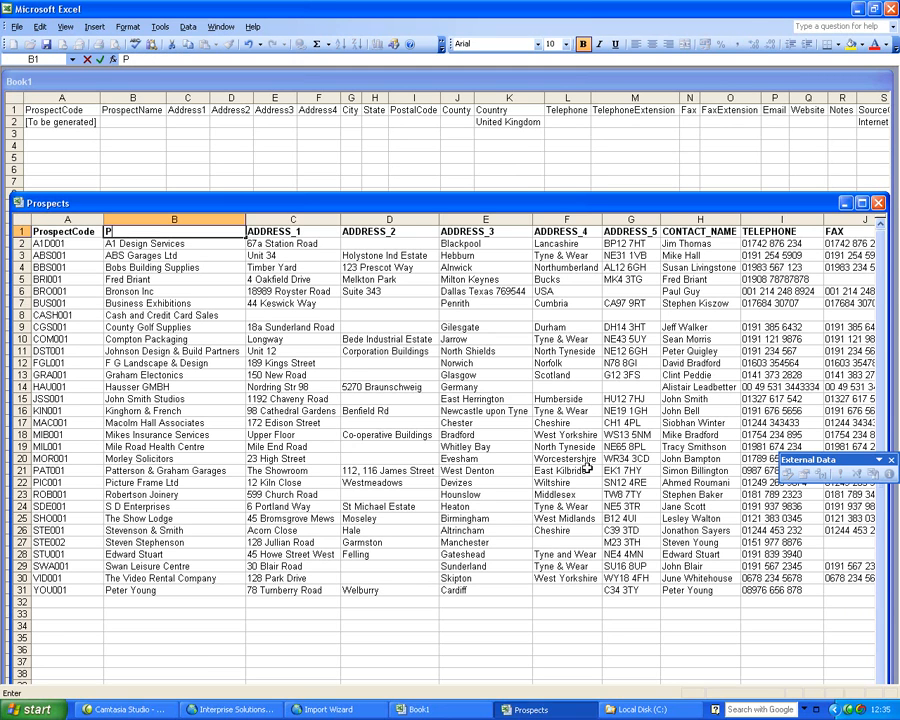
key("BackSpace")
key("BackSpace")
type("oespe")
key("BackSpace")
key("BackSpace")
key("BackSpace")
key("BackSpace")
type("spectName")
key("Tab")
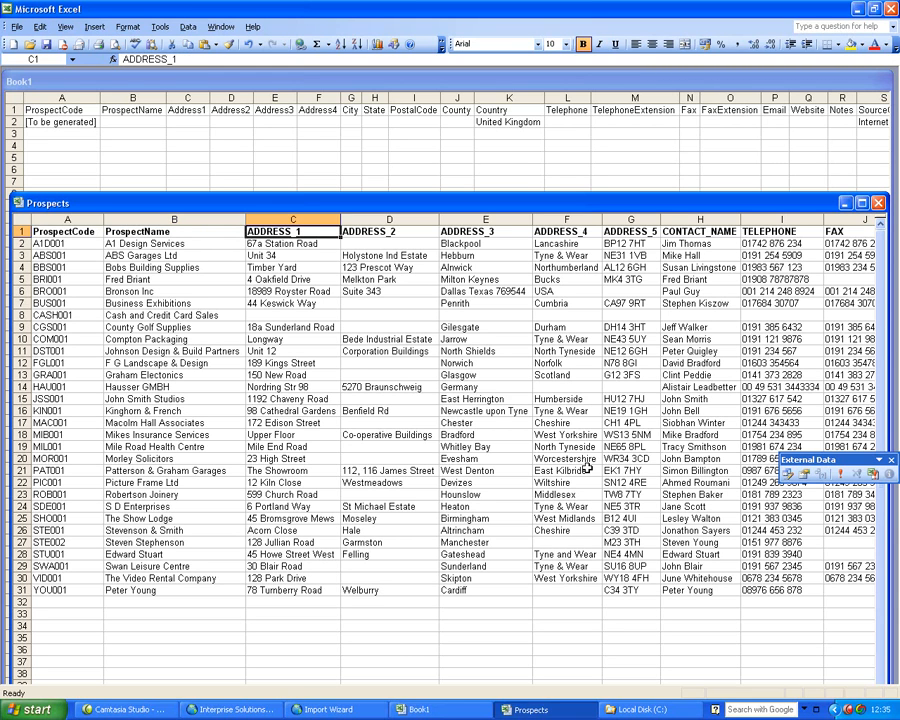
Replace the headings in cells C1 and D1 of the Prospects workbook with Address1 and Address2.
type("Address1")
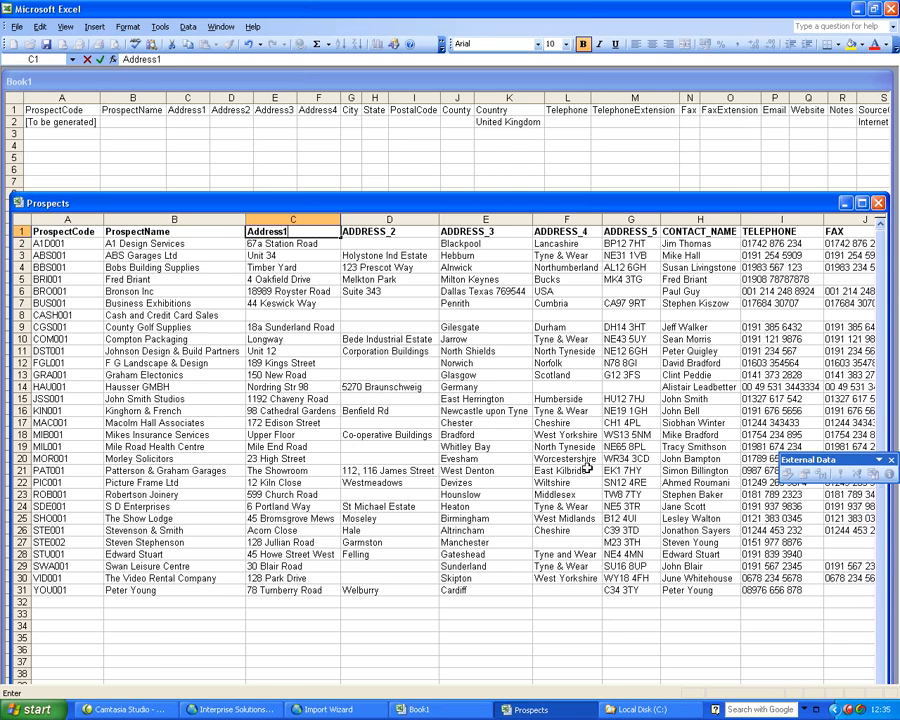
key("Tab")
type("Addr")
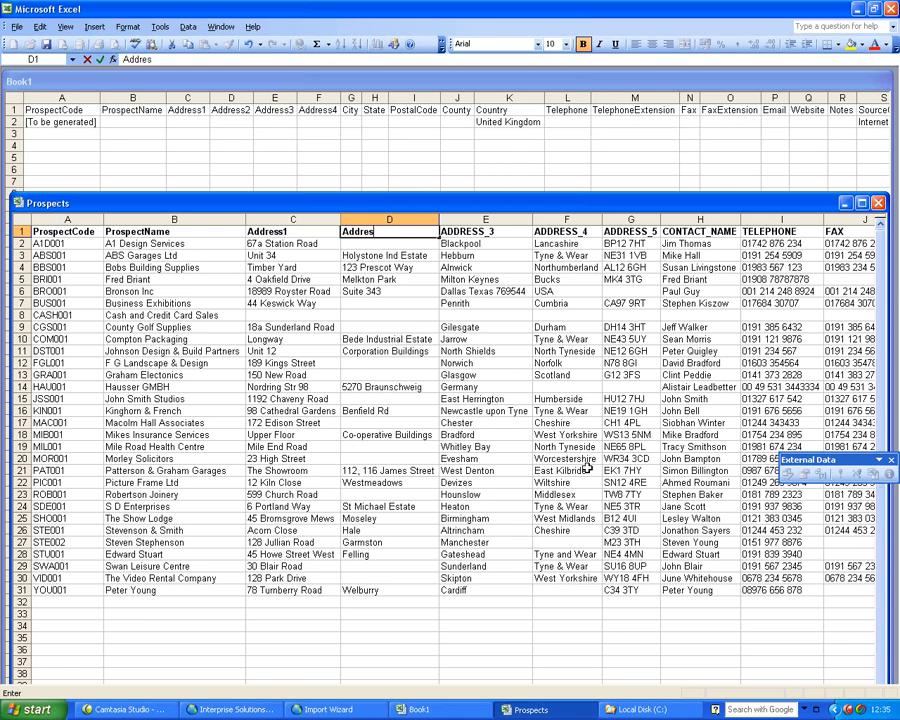
key("Tab")
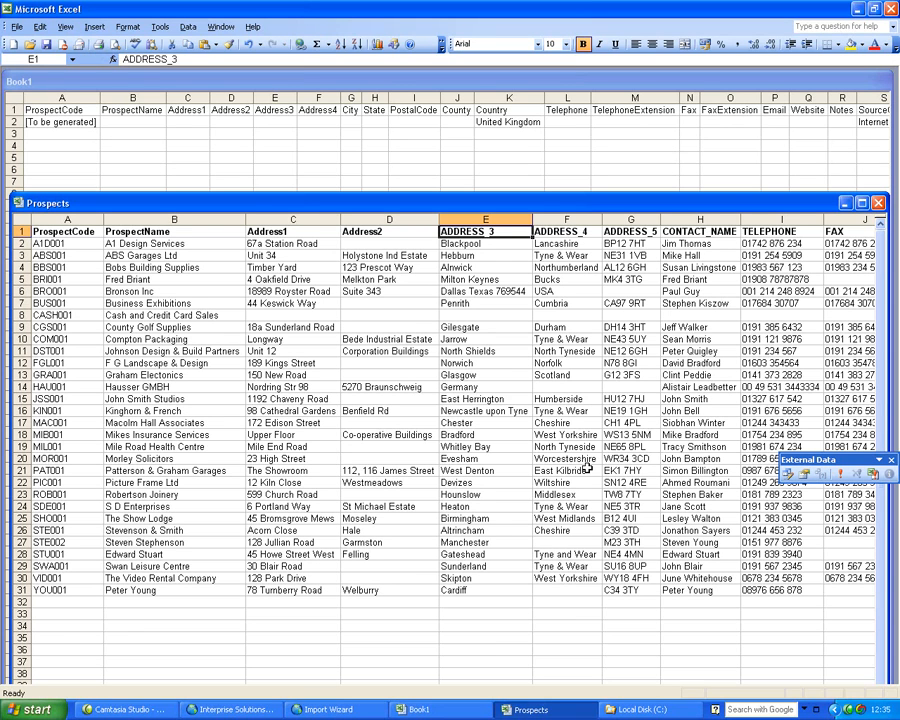
Replace the ADDRESS_3, ADDRESS_4 and ADDRESS_5 headings in cells E1 to G1 with City, County and PostalCode.
type("City")
key("Tab")
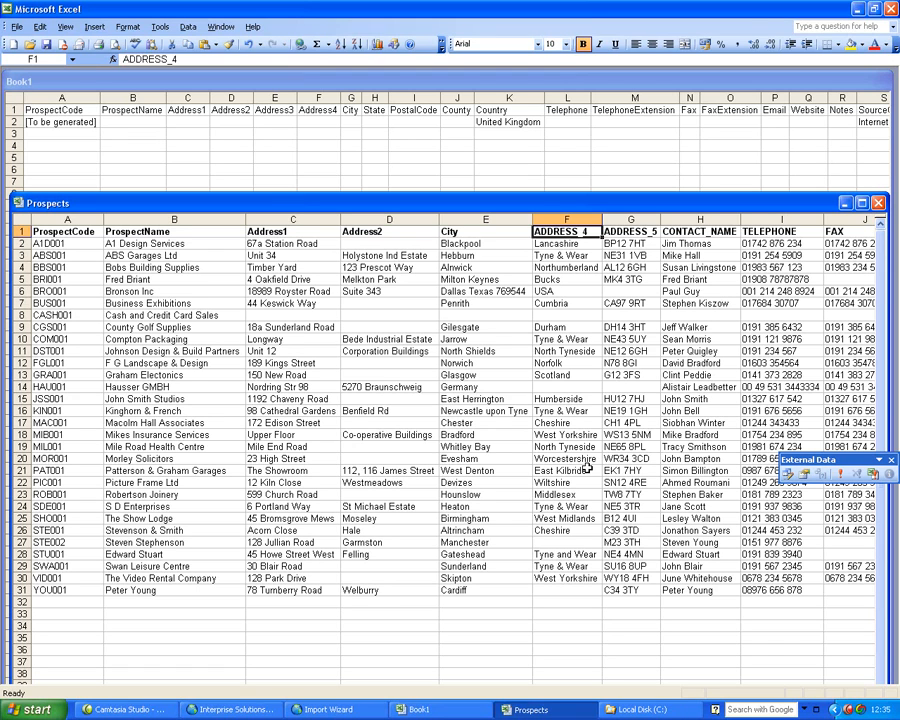
type("County")
key("Tab")
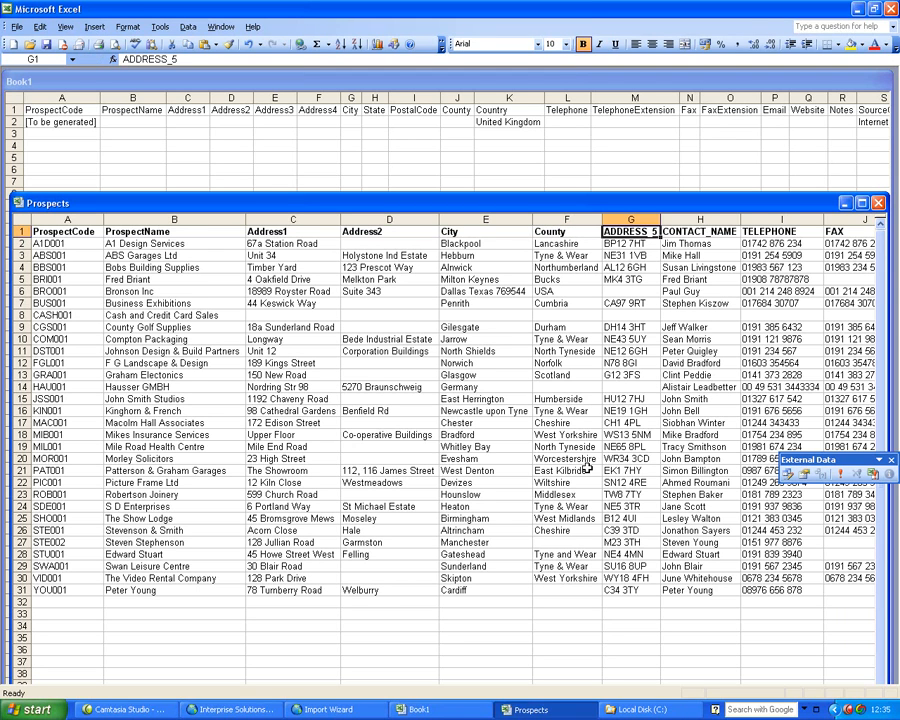
type("PostalCode")
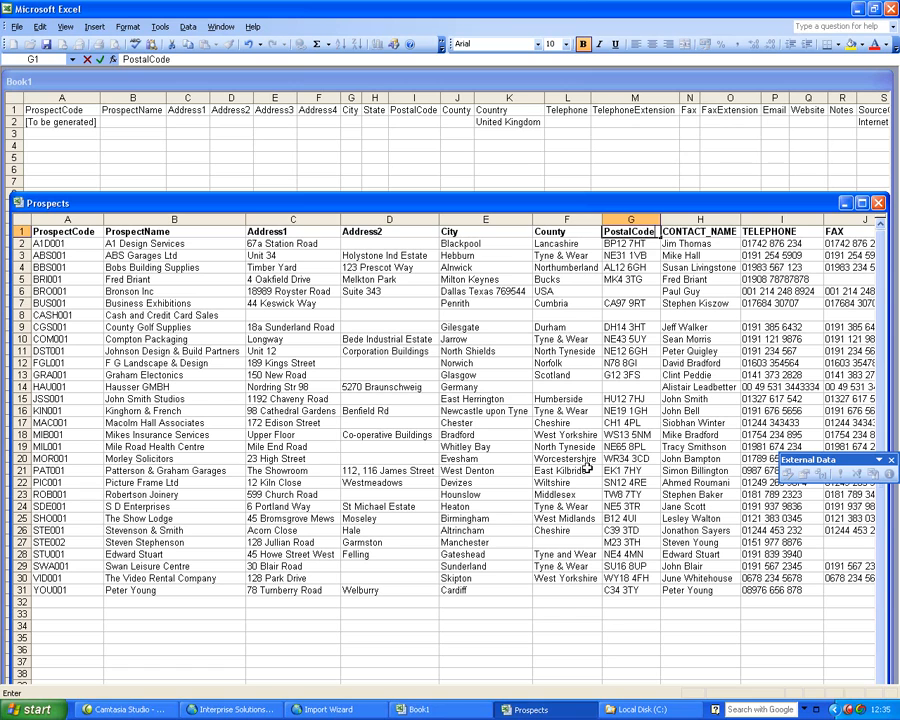
key("Tab")
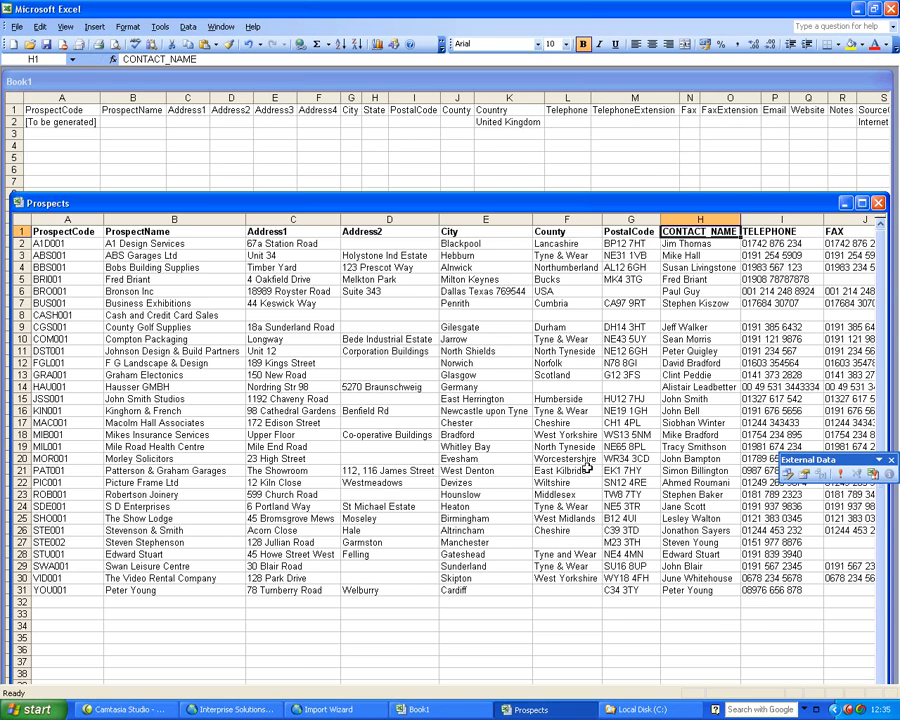
Enter Contact as a provisional heading in H1 and examine Book1's heading row for the matching contact columns.
type("Contact")
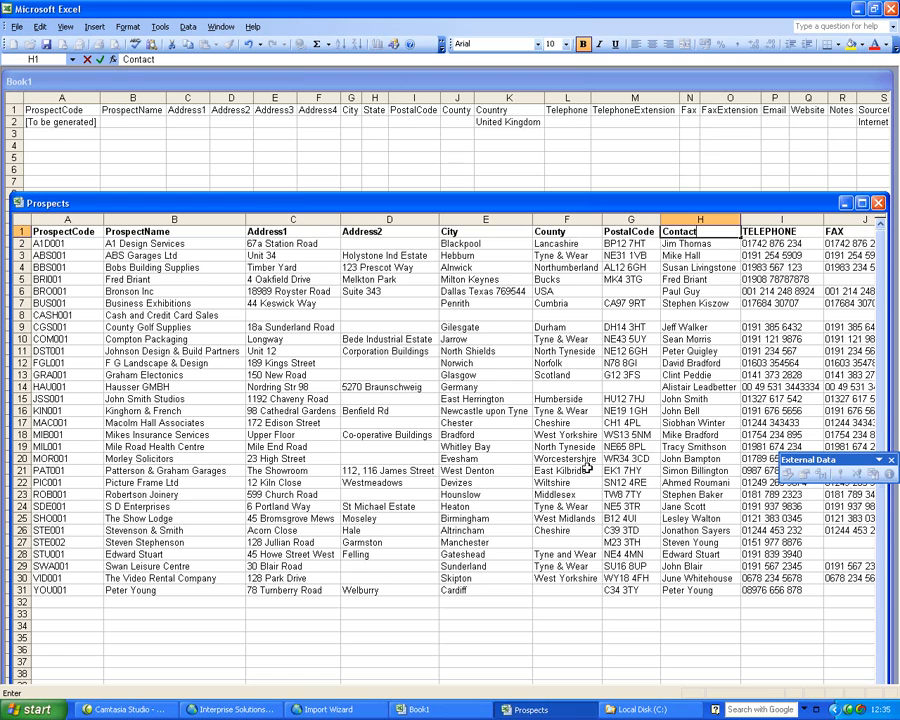
left_click(426, 80)
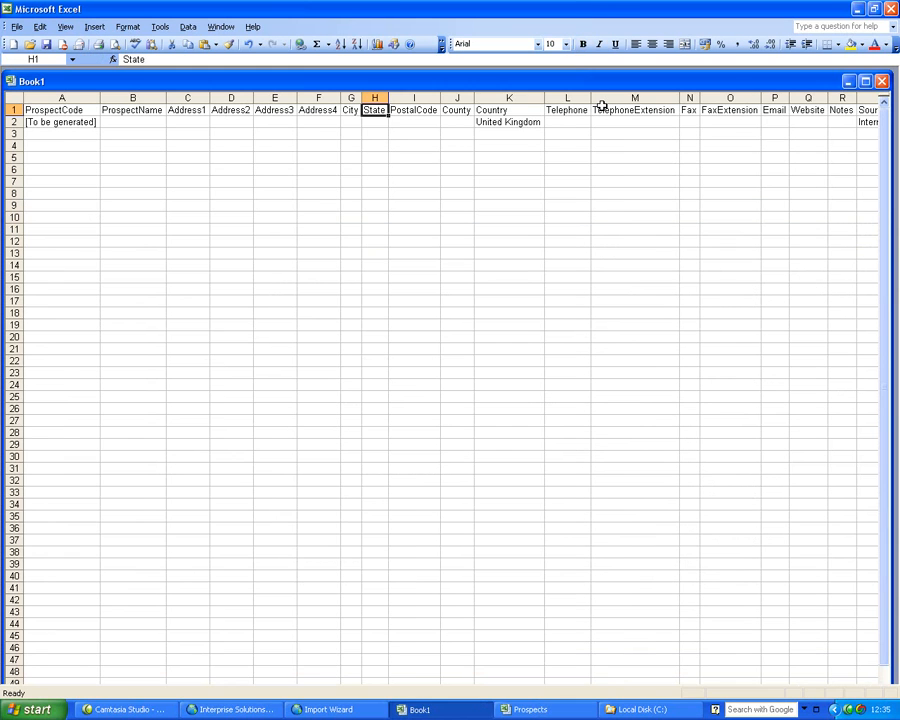
key("Right")
key("Right")
key("Right")
key("Right")
key("Right")
key("Right")
key("Right")
key("Right")
key("Right")
key("Right")
key("Right")
key("Right")
key("Right")
key("Right")
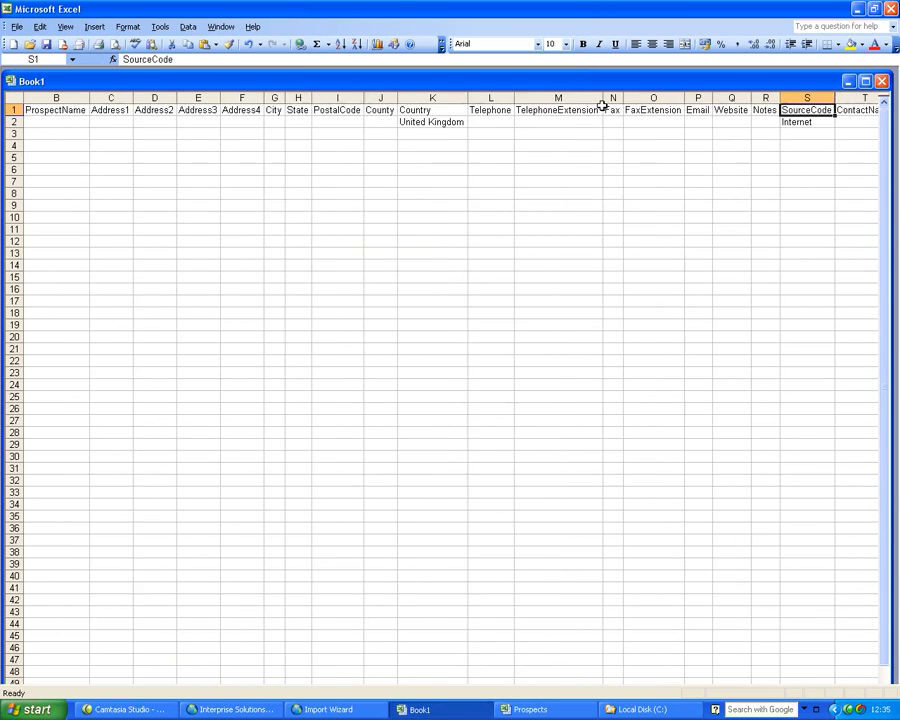
key("Right")
key("Right")
key("Right")
key("Right")
key("Left")
key("Left")
key("Left")
key("Left")
key("Left")
key("Left")
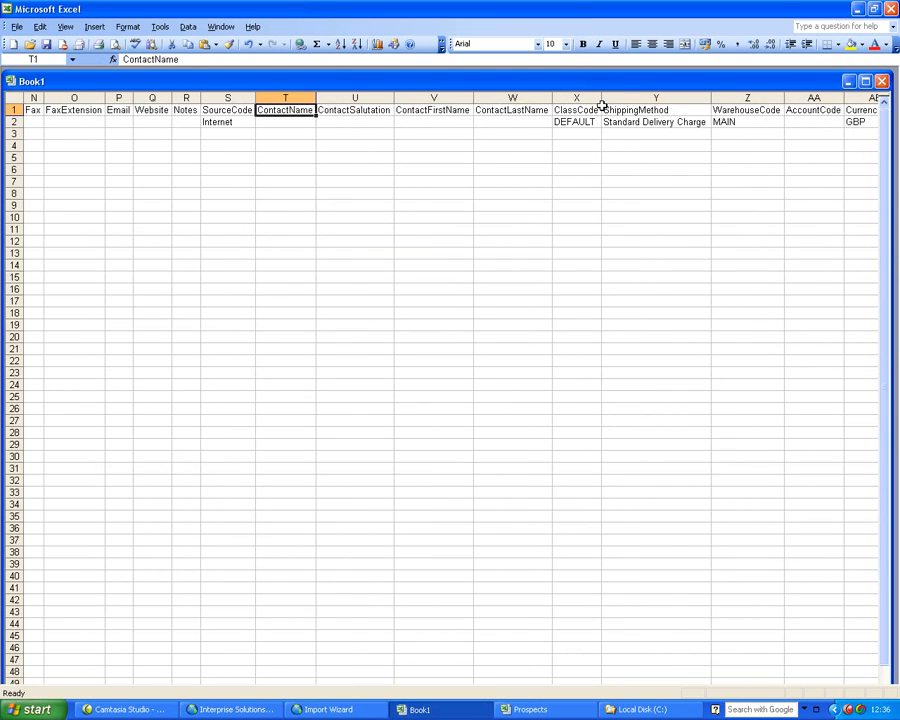
key("Down")
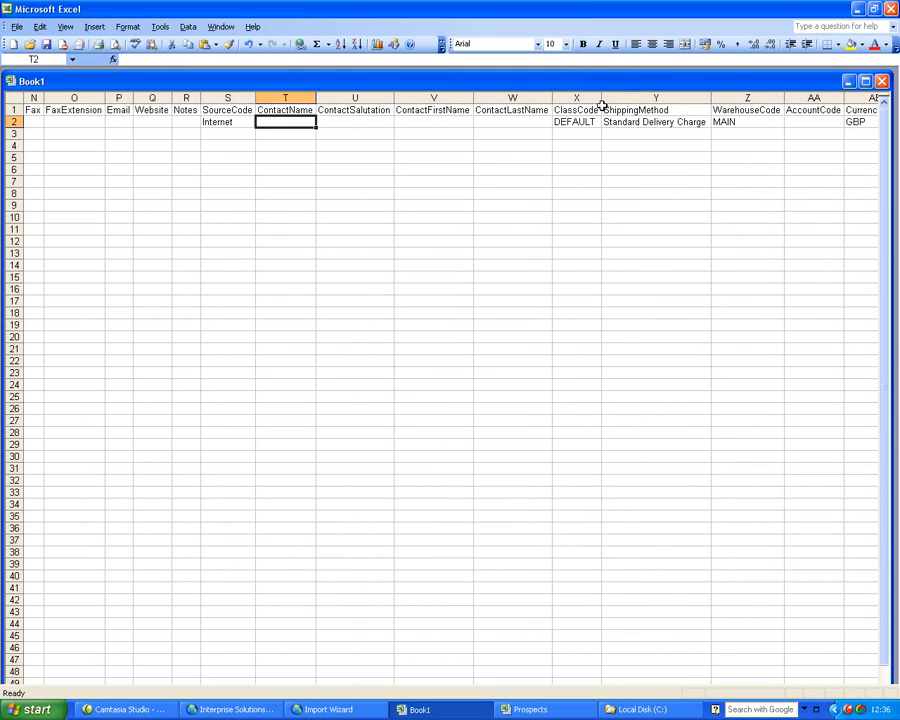
key("Right")
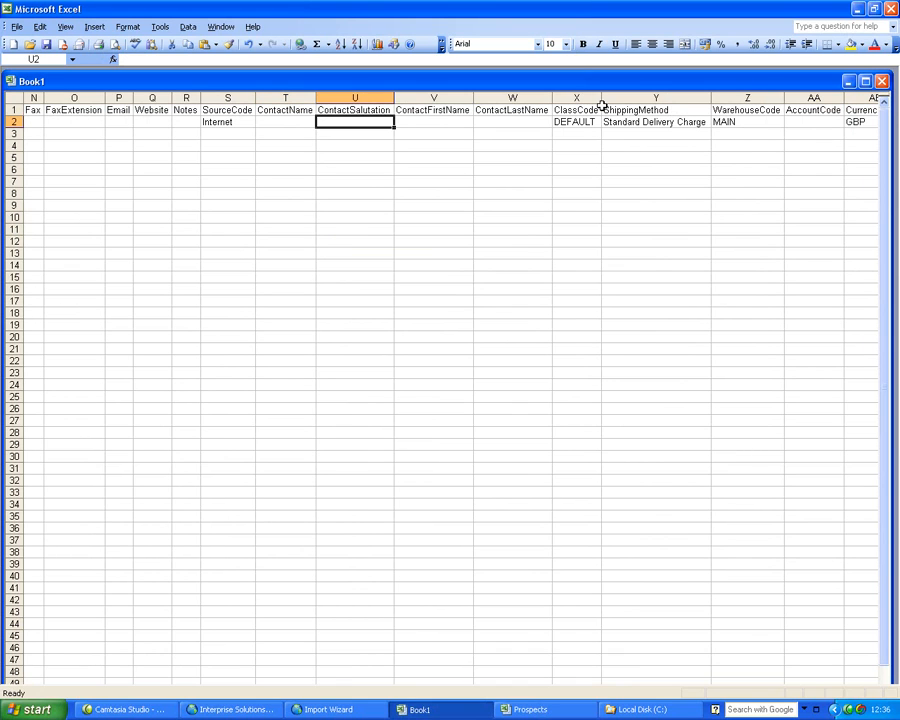
key("Right")
key("Right")
key("Left")
key("Left")
key("Left")
Switch back to the Prospects workbook and replace the H1 and I1 headings with ContactName and Telephone.
left_click(576, 708)
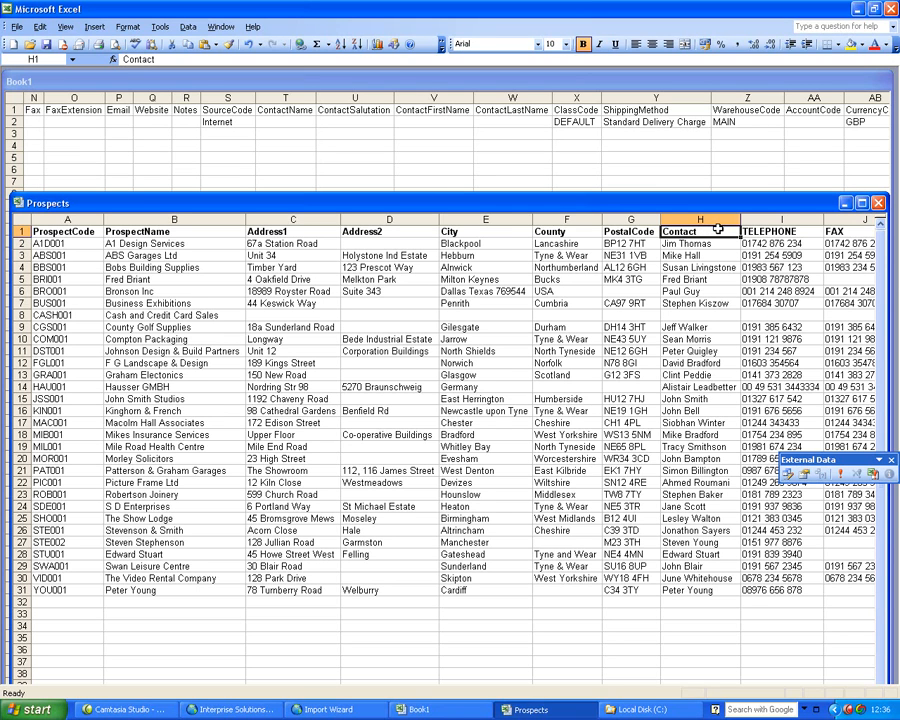
type("Ci")
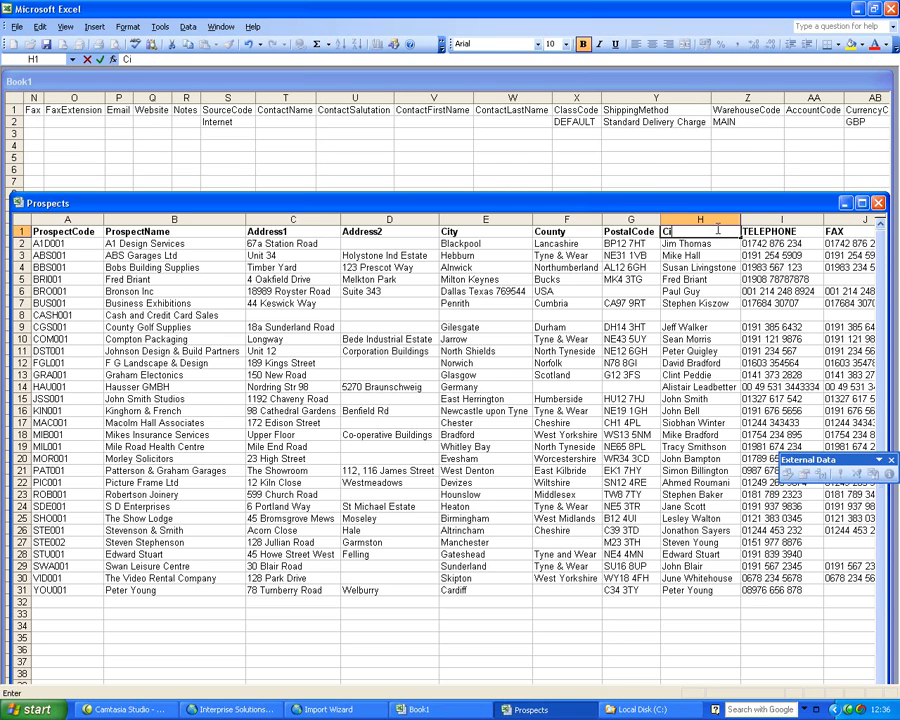
type("ntactName")
key("Tab")
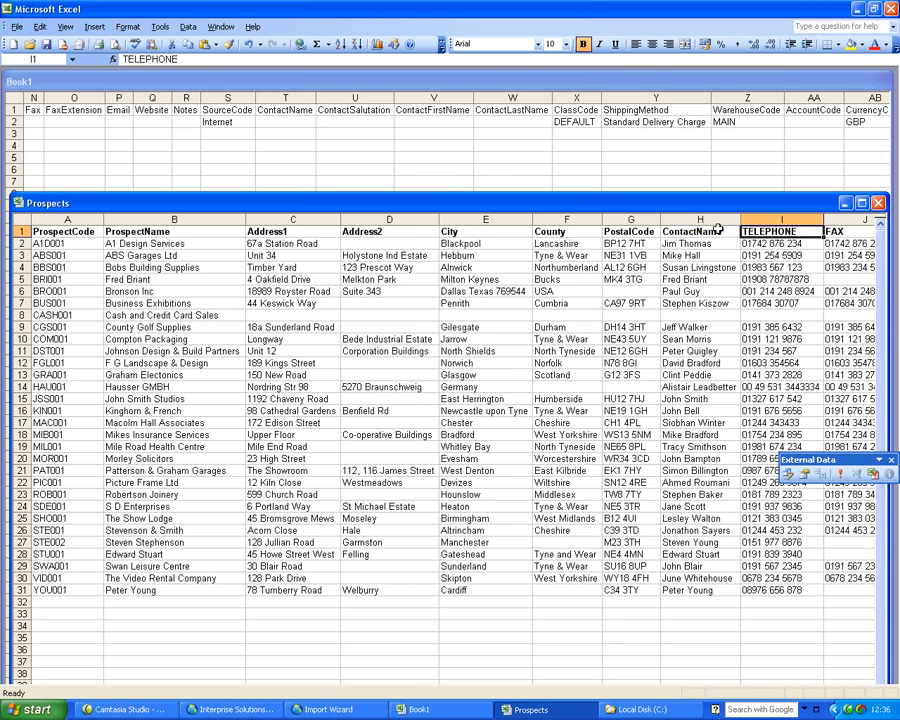
type("Telephone")
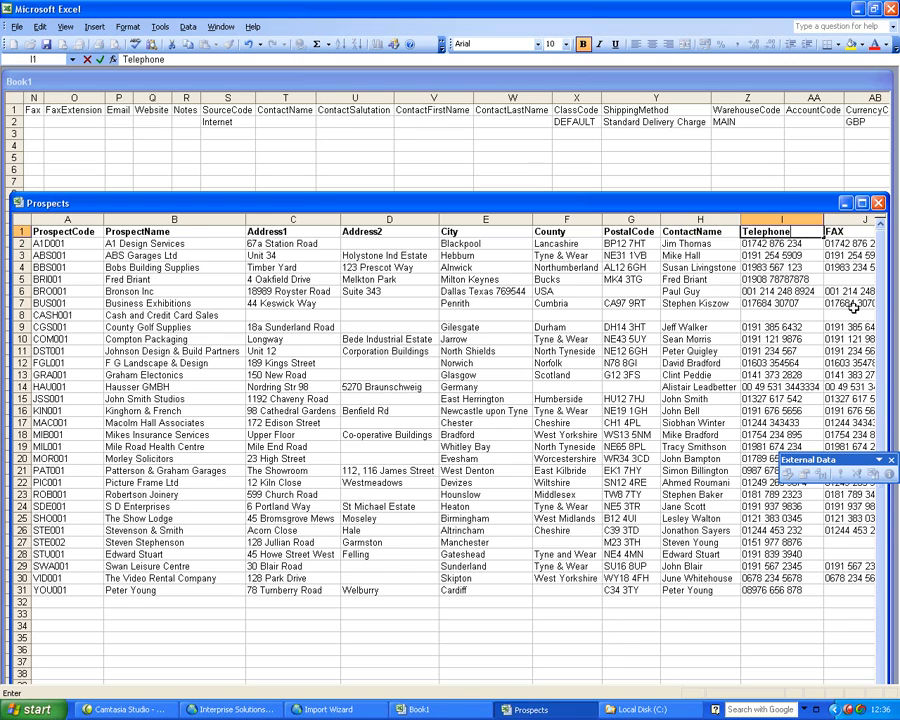
Clear the contents of all Prospects columns from FAX (column J) onward and bring the workbook window fully into view.
left_click_drag(674, 200, 641, 119)
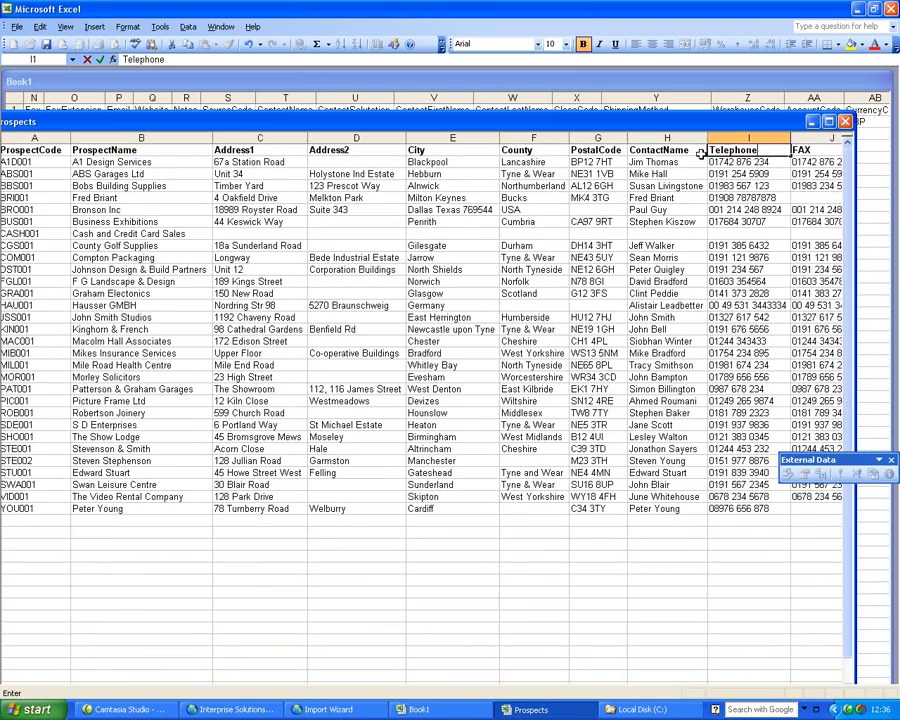
left_click(840, 137)
left_click_drag(845, 131, 848, 133)
key("Delete")
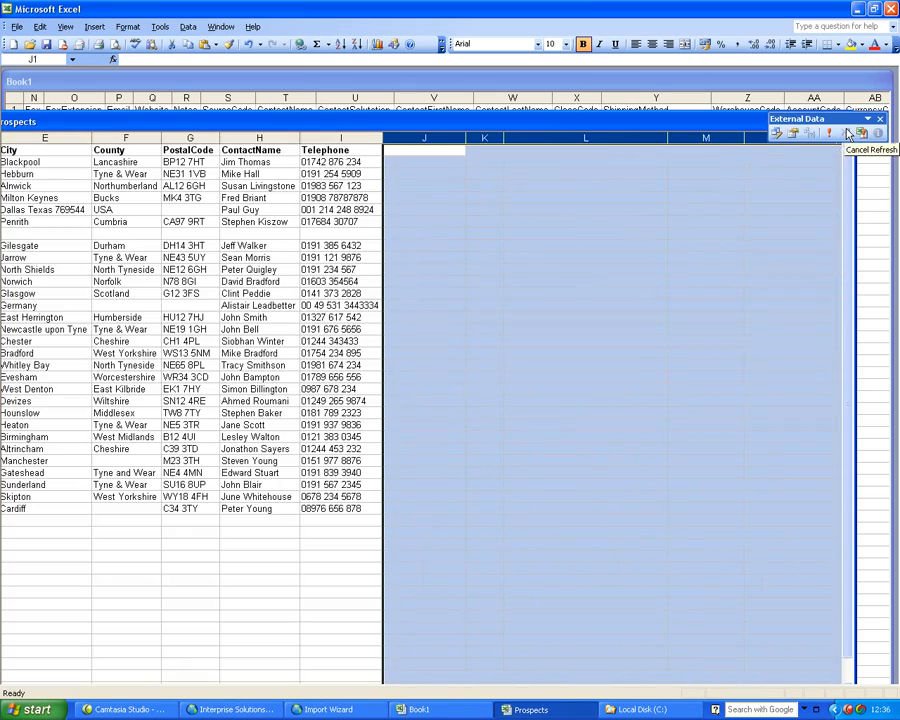
left_click_drag(240, 498, 256, 509)
key("Left")
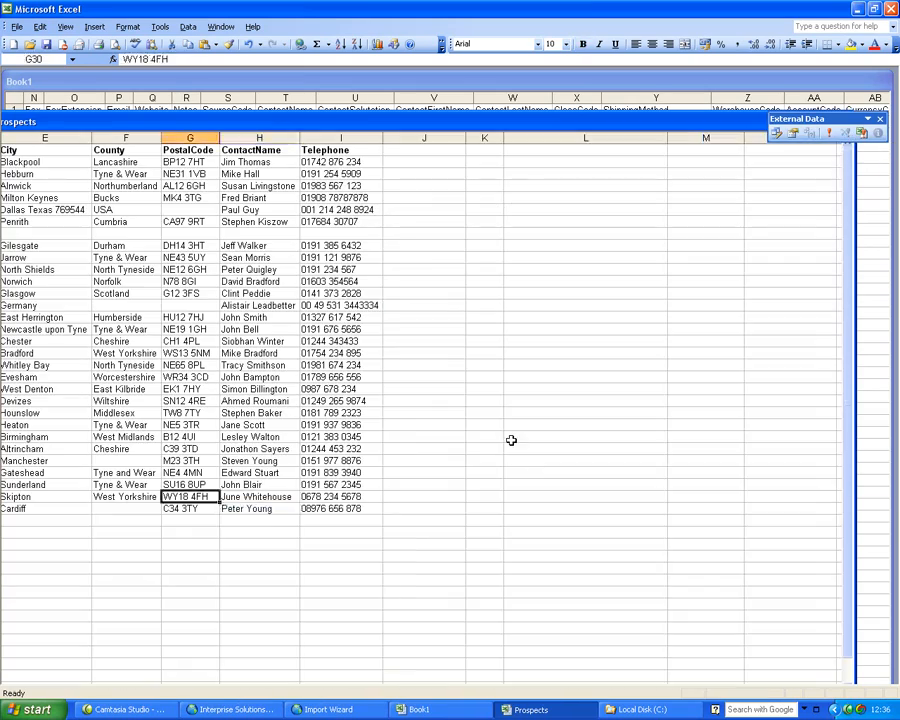
key("Home")
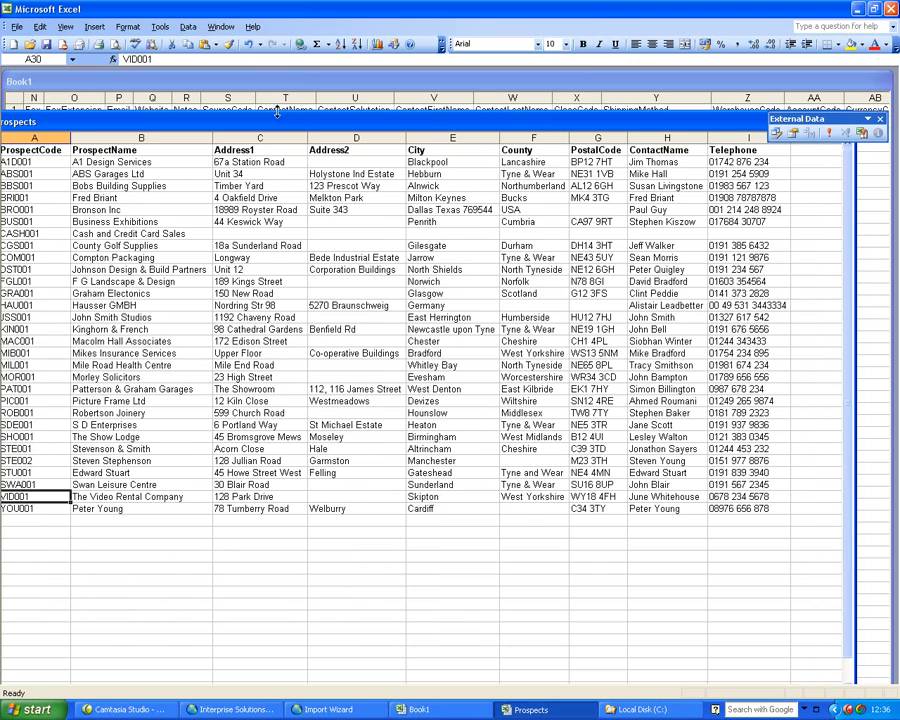
left_click_drag(280, 125, 255, 104)
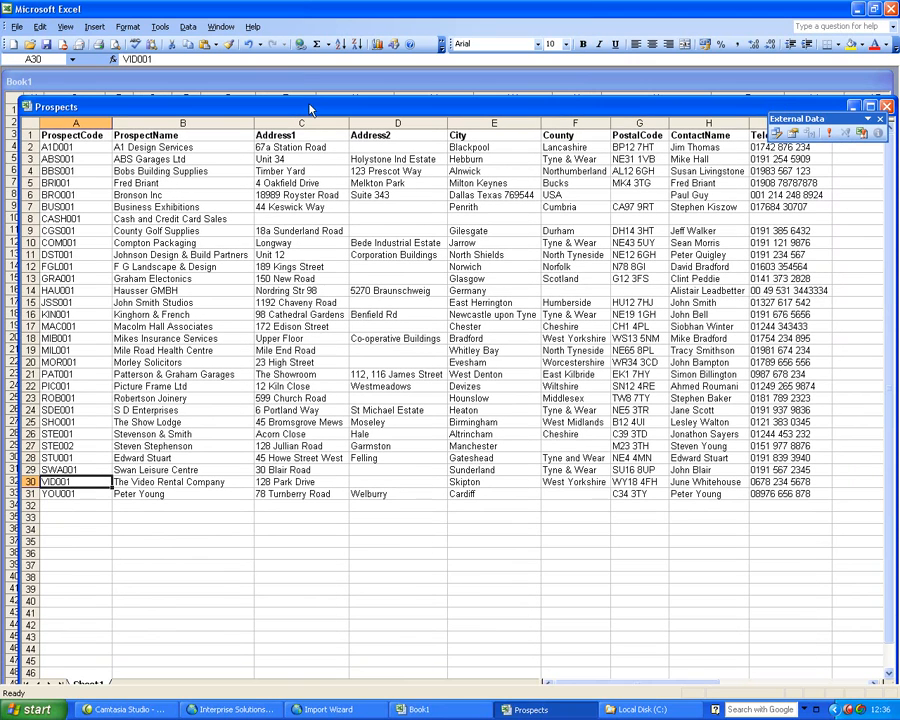
Save the workbook to Local Disk (C:) under the new file name Prospects With Headings.
left_click(16, 26)
left_click(18, 56)
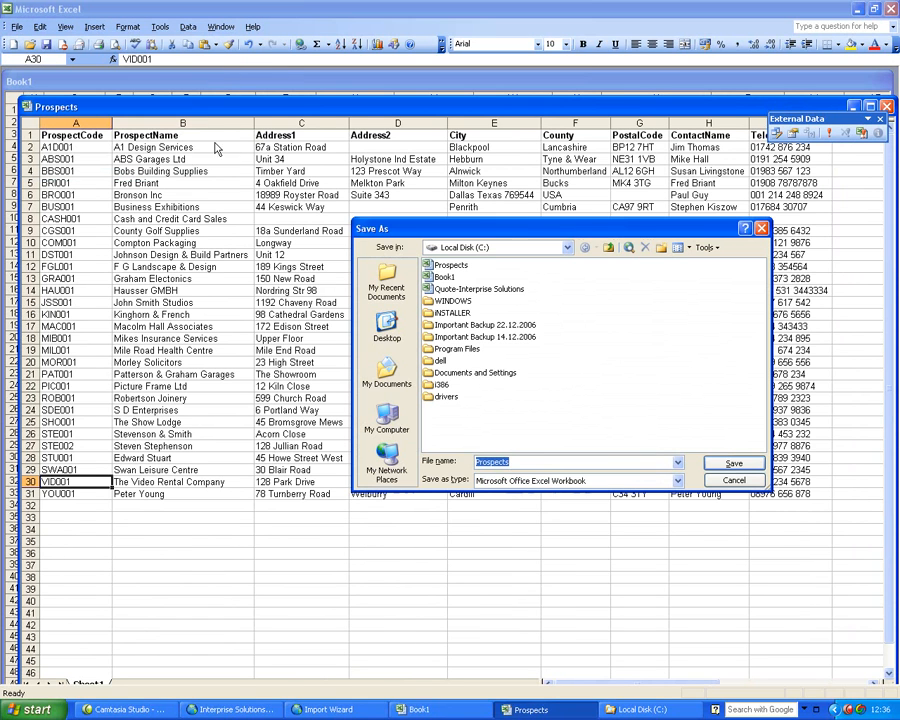
key("End")
type("With Head9ng")
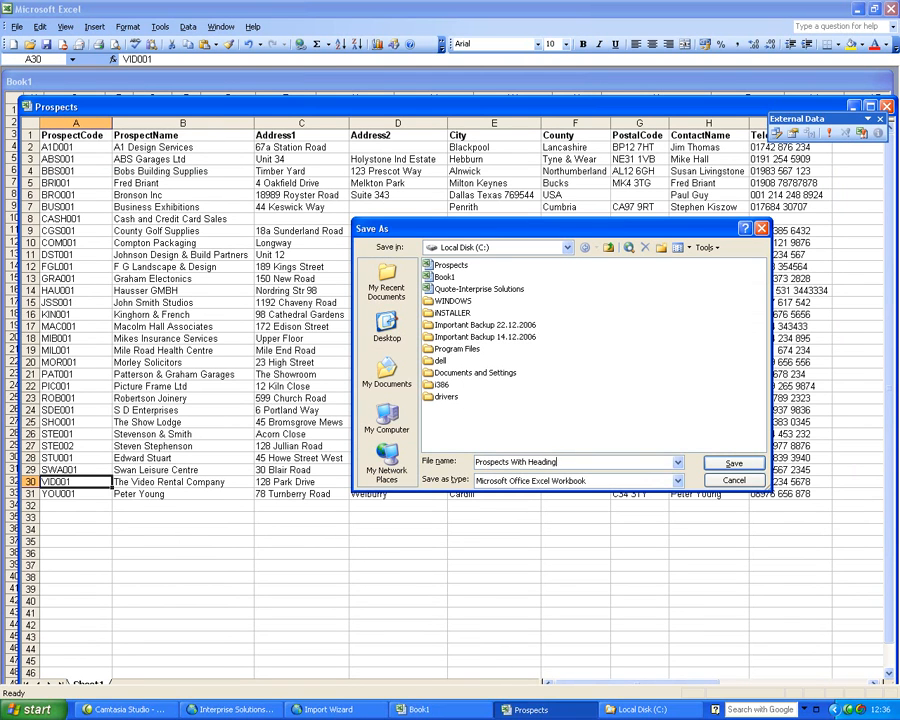
key("Return")
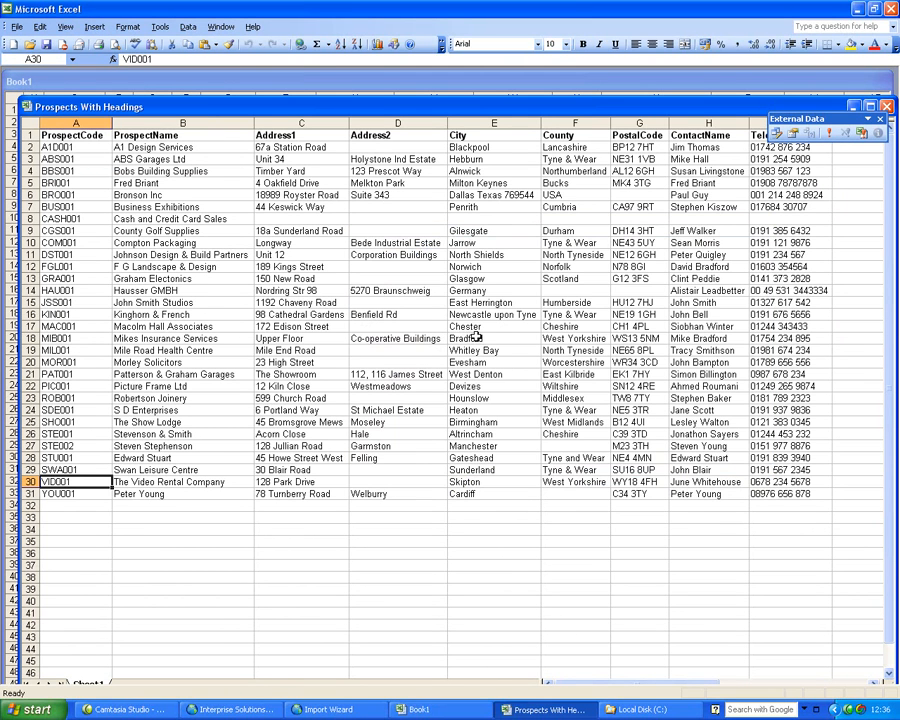
Close both workbooks without saving Book1, and exit Excel and the Local Disk (C:) folder window to return to the Import Wizard.
left_click_drag(569, 109, 489, 139)
left_click_drag(747, 140, 722, 162)
left_click(783, 158)
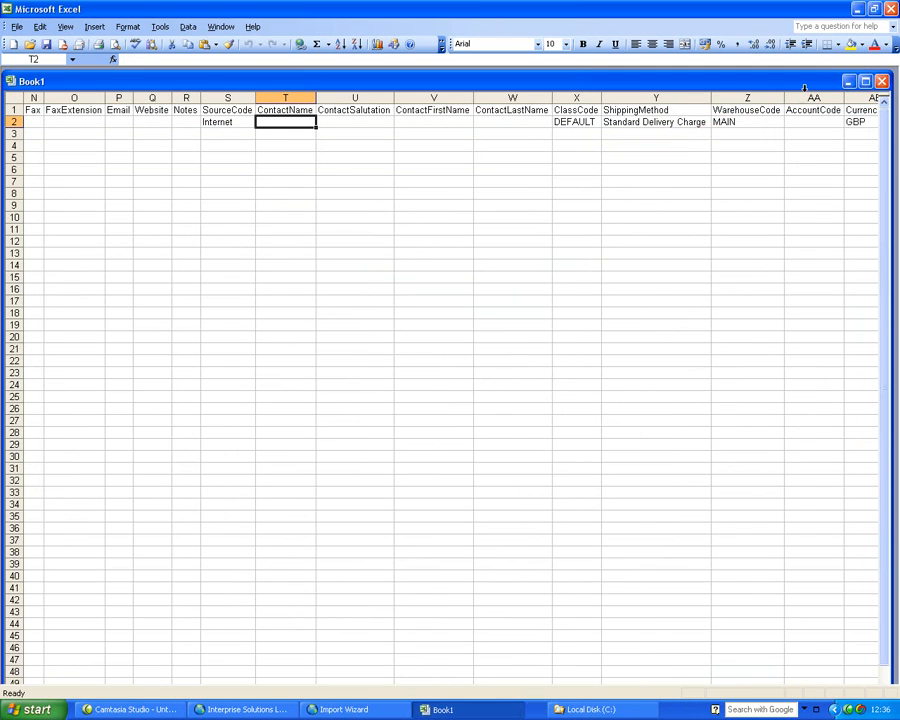
left_click(883, 83)
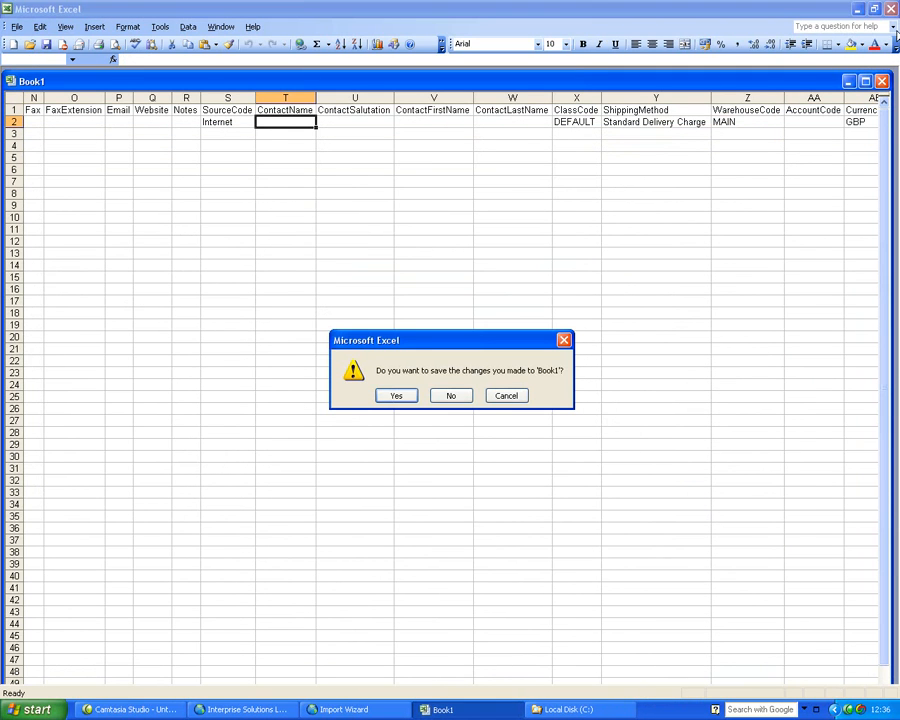
left_click(450, 396)
left_click(890, 8)
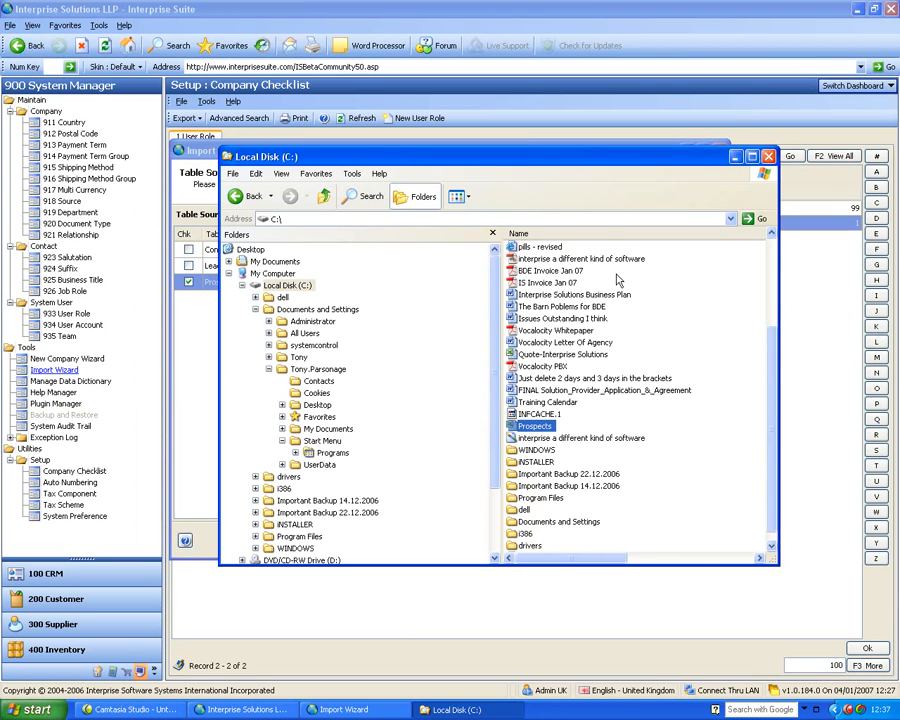
left_click(768, 156)
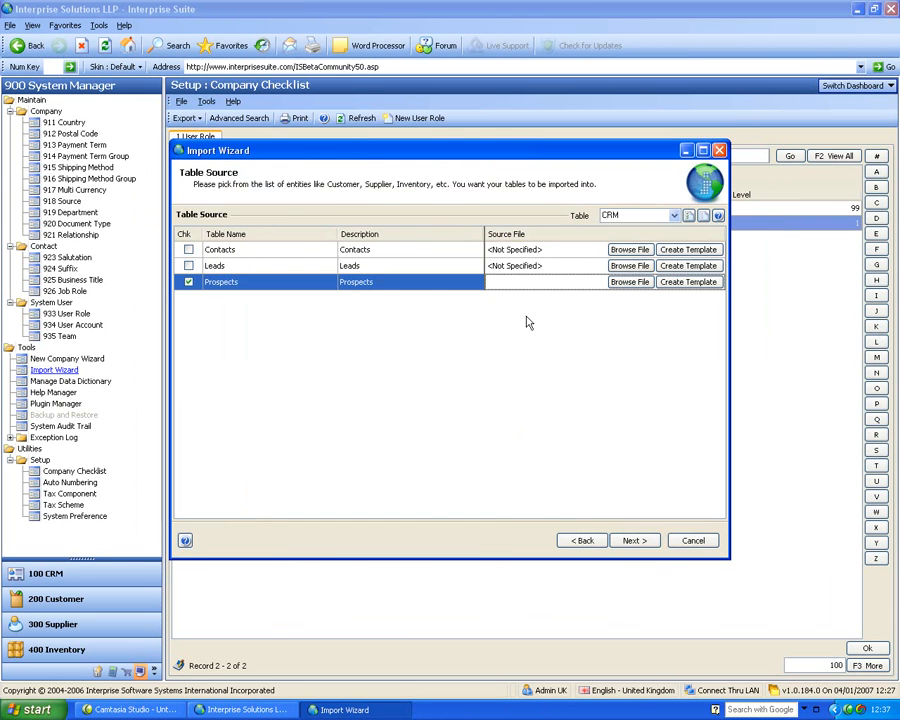
Set C:\Prospects With Headings.xls as the source file of the Prospects table and continue to the column defaults.
left_click(629, 281)
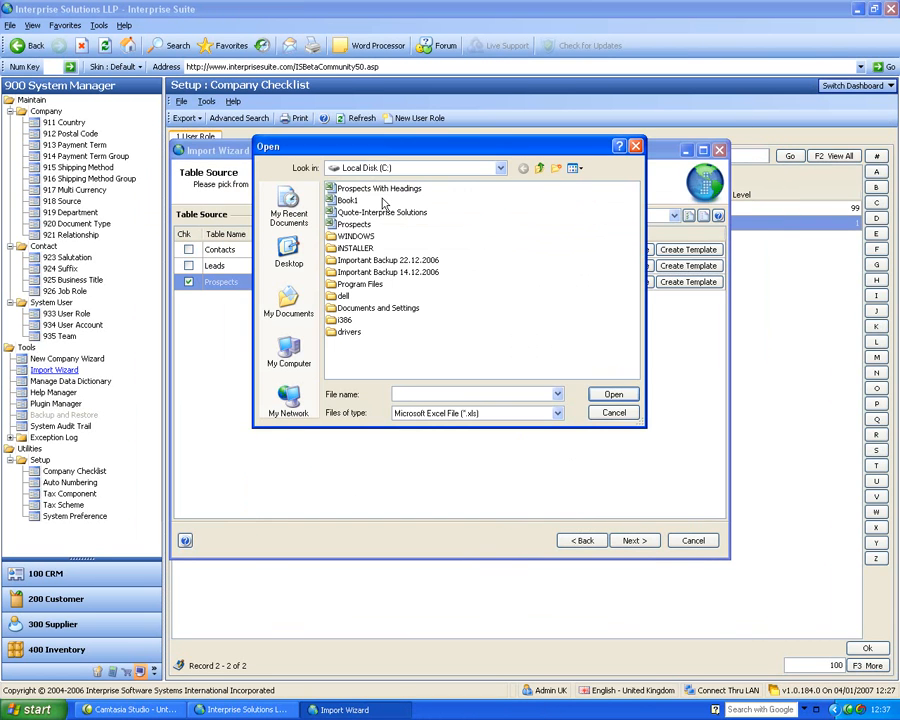
left_click(379, 188)
left_click(613, 394)
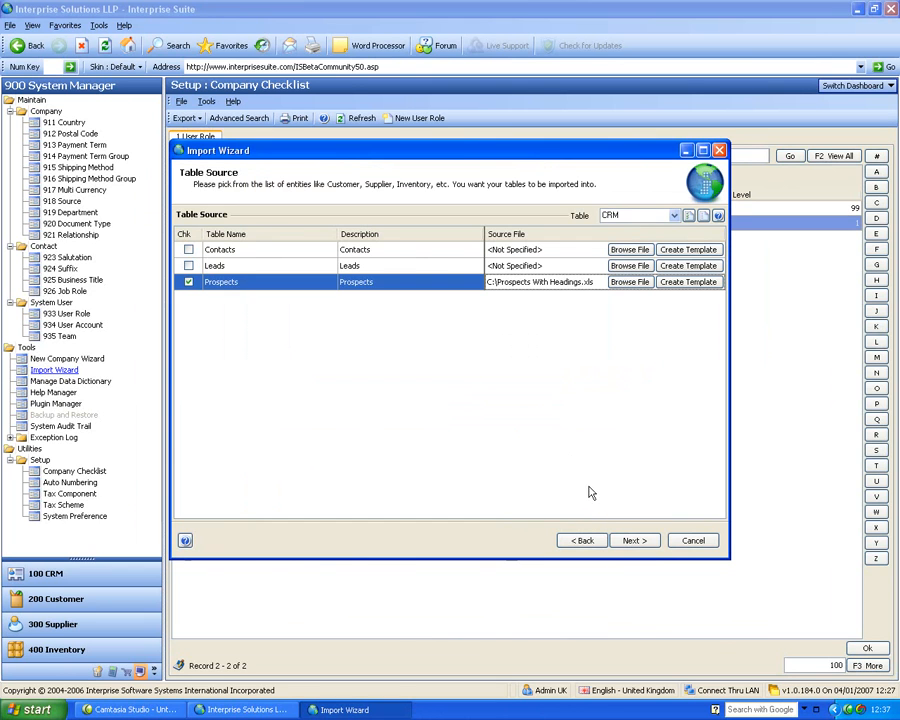
left_click(630, 542)
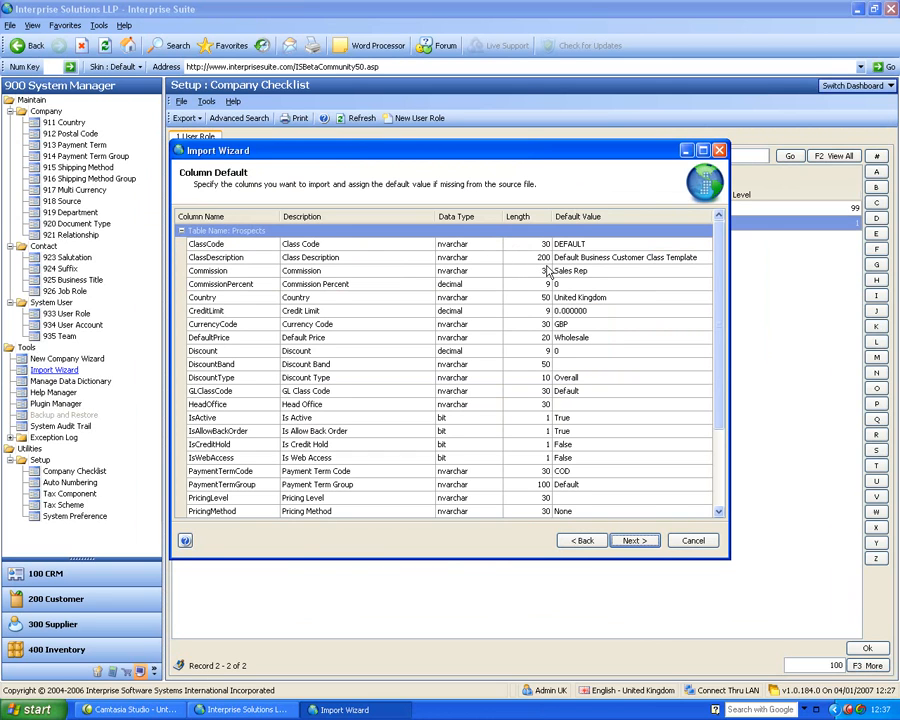
Keep the column defaults, run the import of the Prospects table and request its import details.
left_click(637, 541)
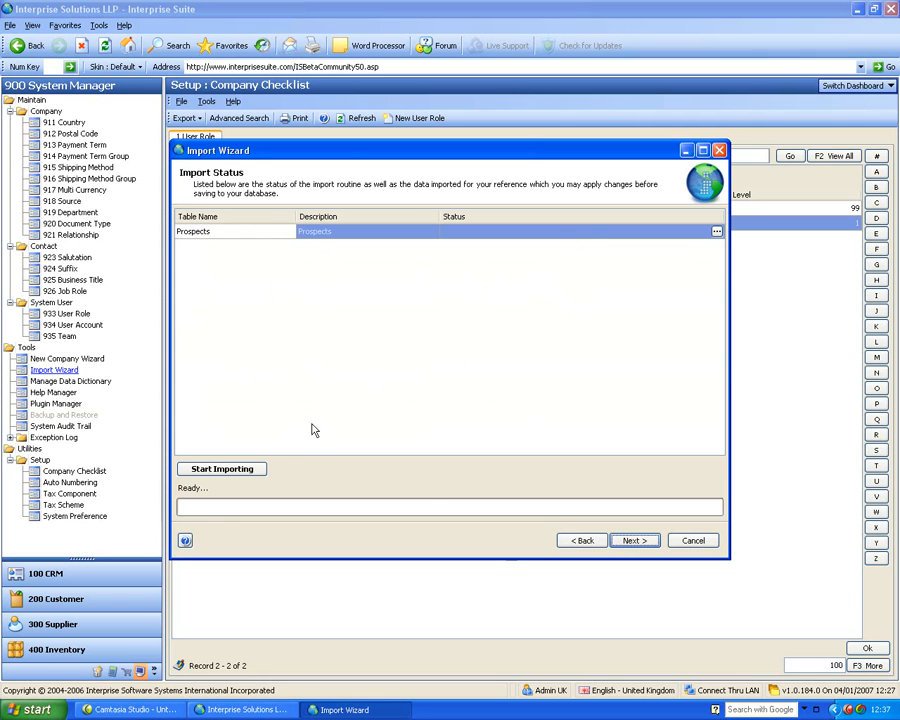
left_click(246, 474)
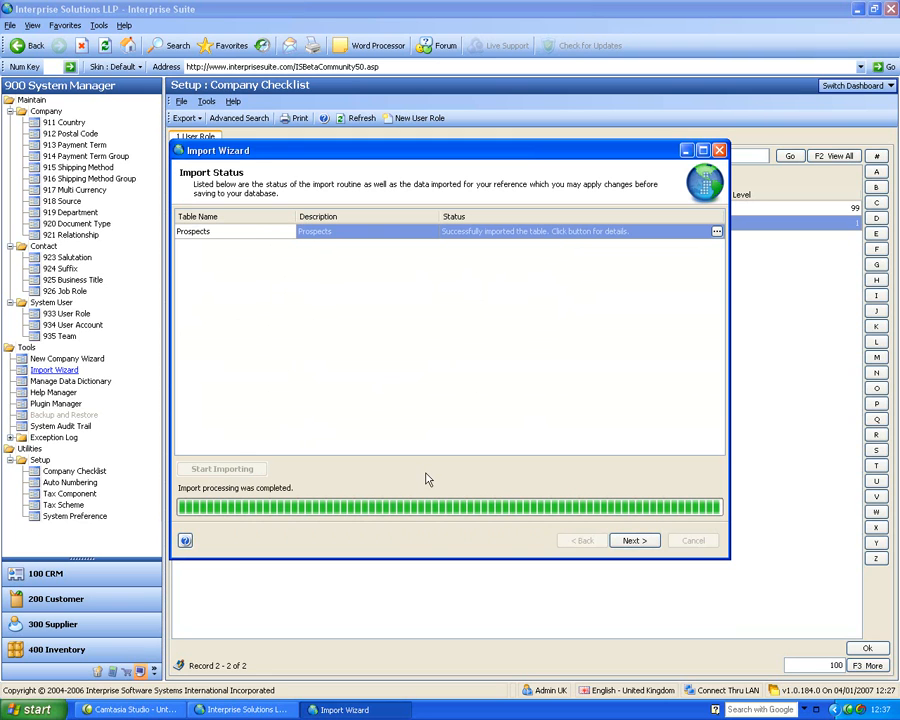
left_click(717, 232)
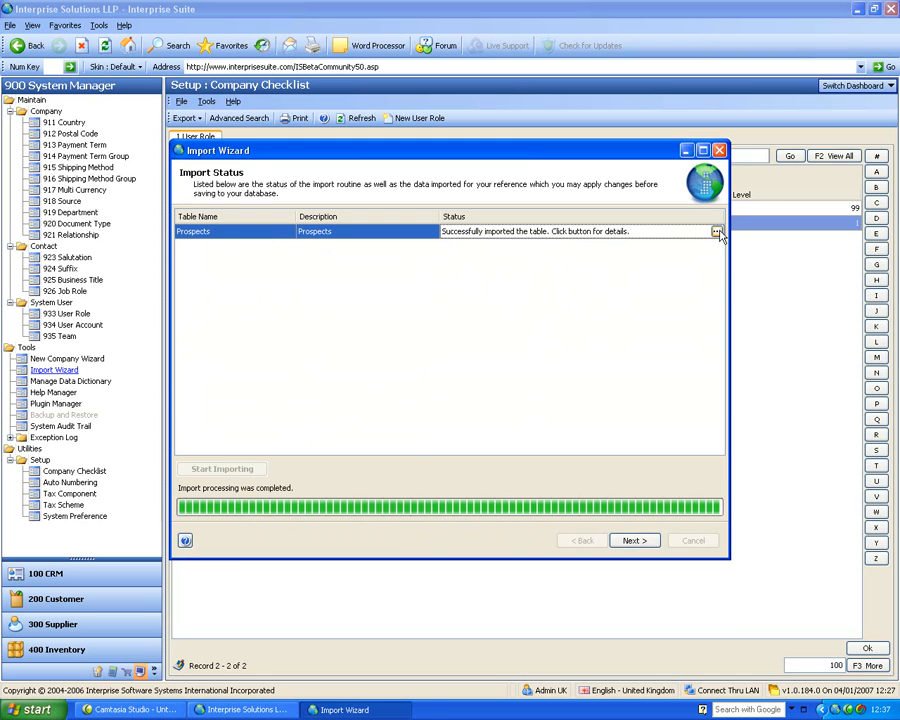
Continue past the import status of the Prospects table and finish the Import Wizard.
left_click(650, 543)
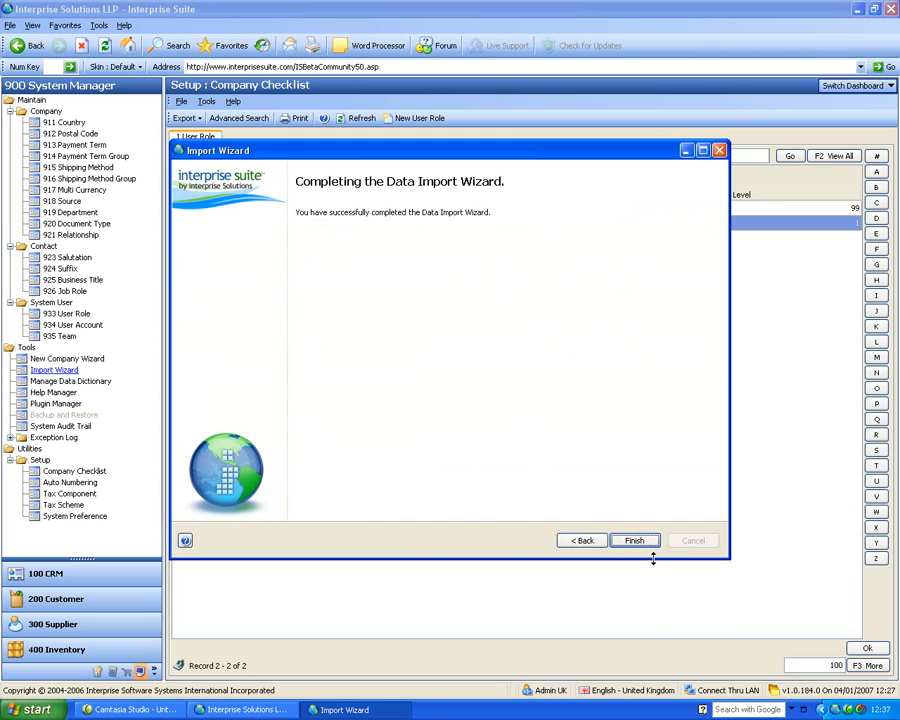
left_click(634, 540)
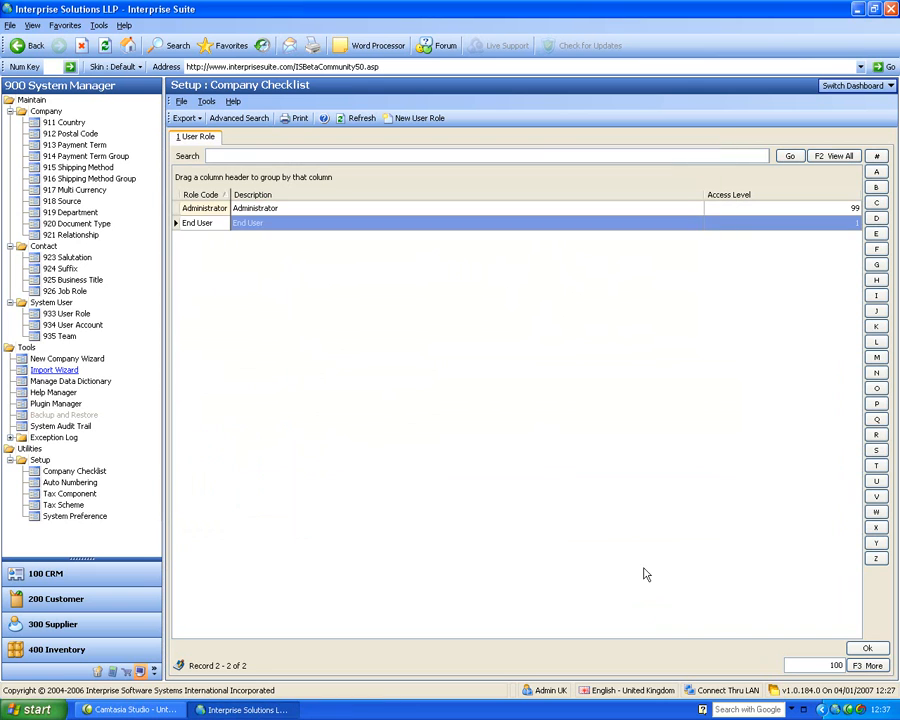
Review the imported records in CRM's Find Prospect list from start to end, and return to System Manager.
left_click(105, 578)
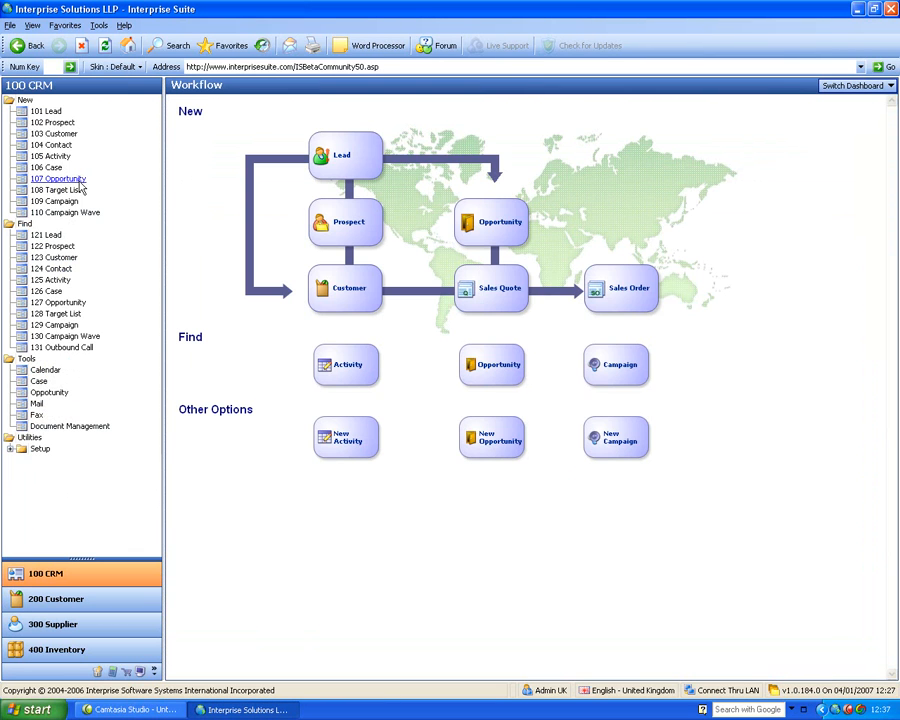
left_click(40, 246)
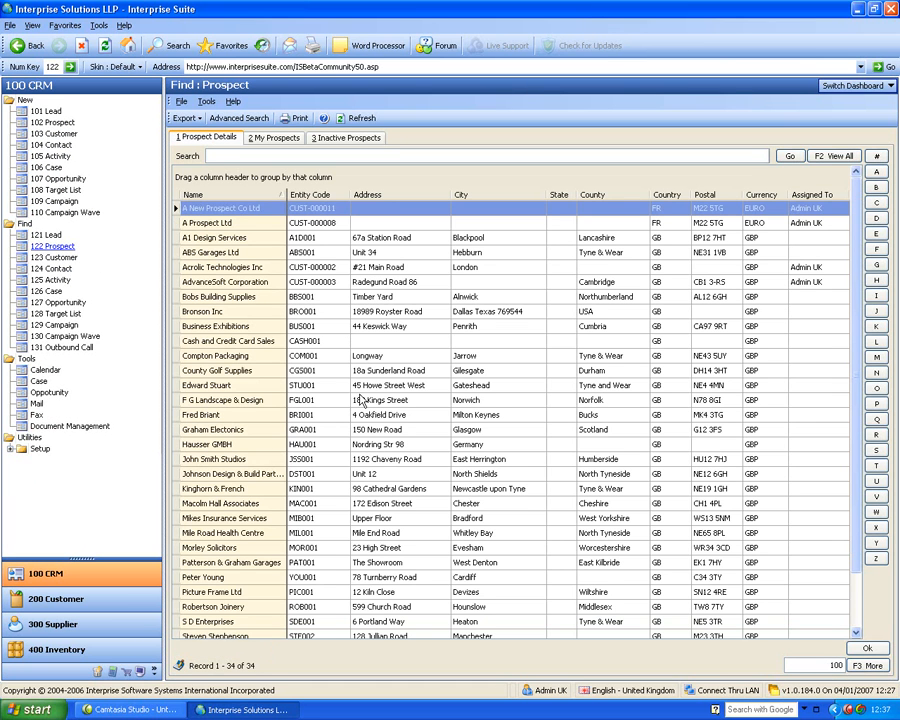
left_click(402, 473)
scroll(398, 472, "down", 2)
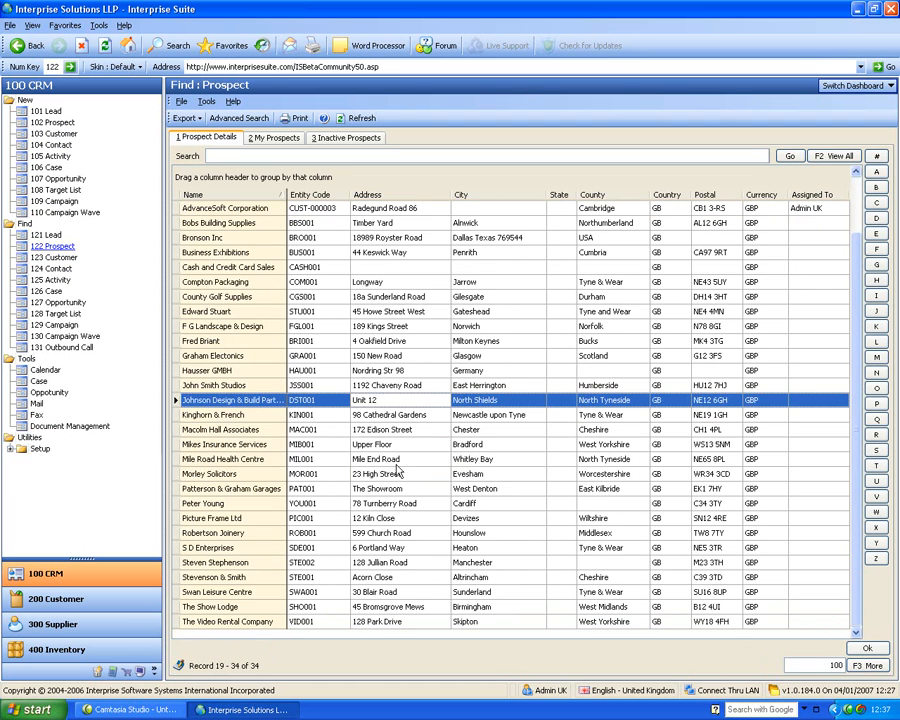
scroll(388, 452, "up", 2)
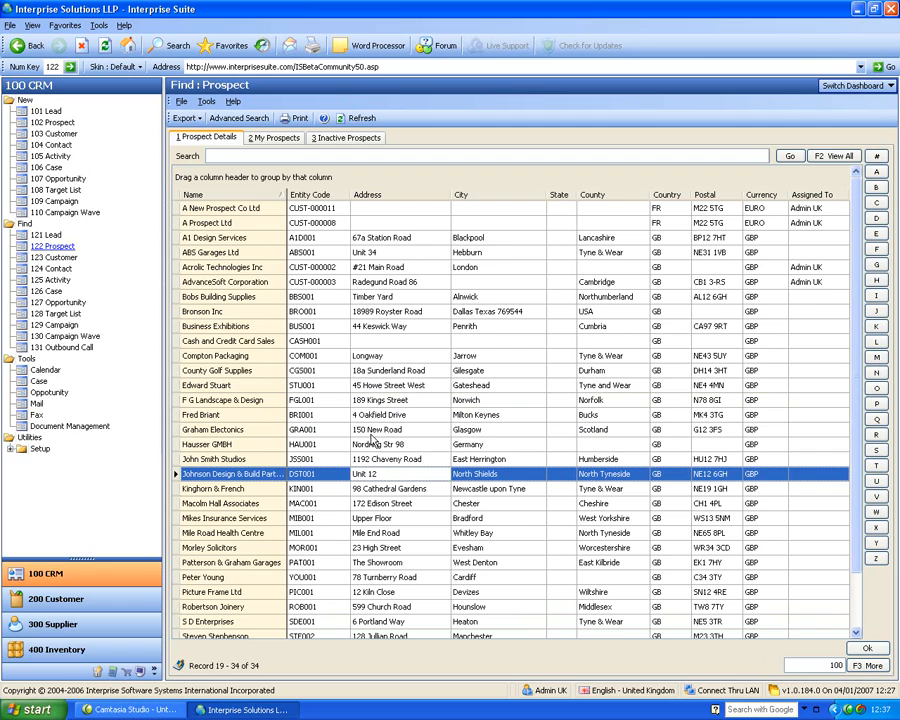
left_click(141, 671)
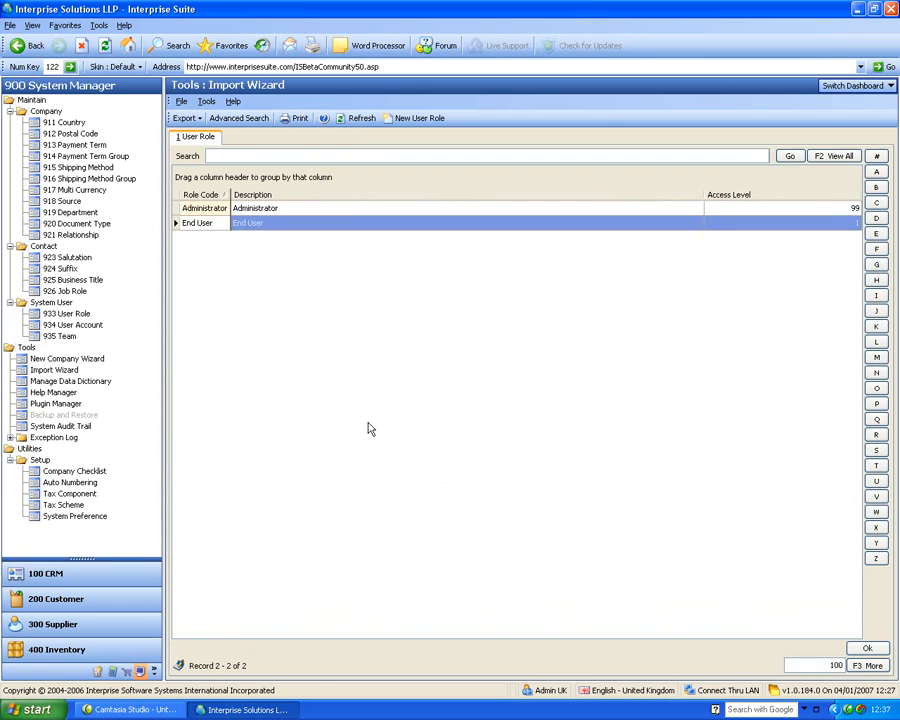